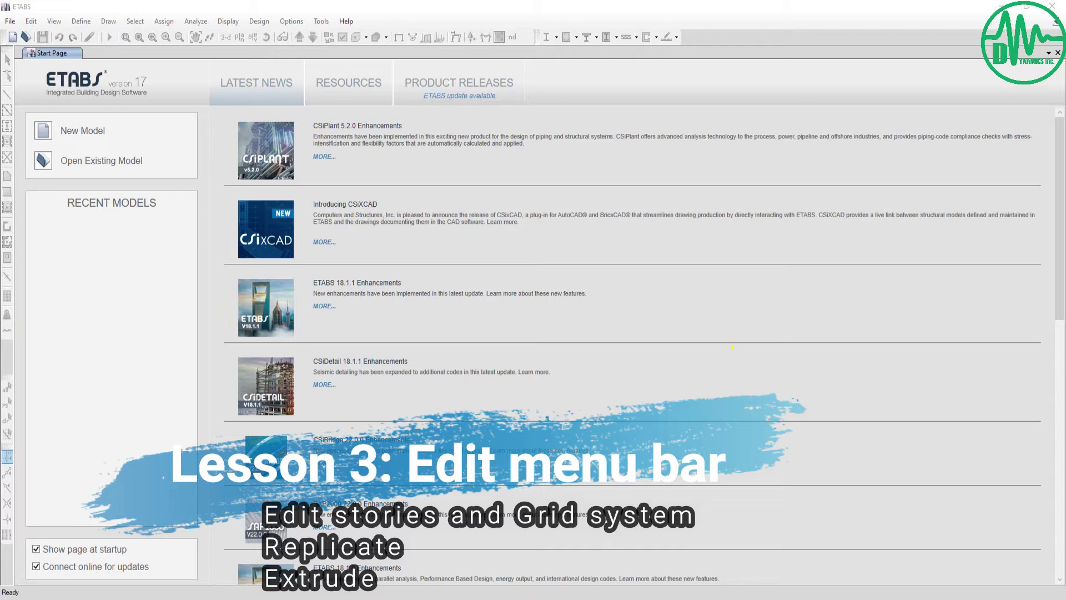
# Choose File > New Model to begin a fresh untitled model.
pyautogui.click(9, 24)
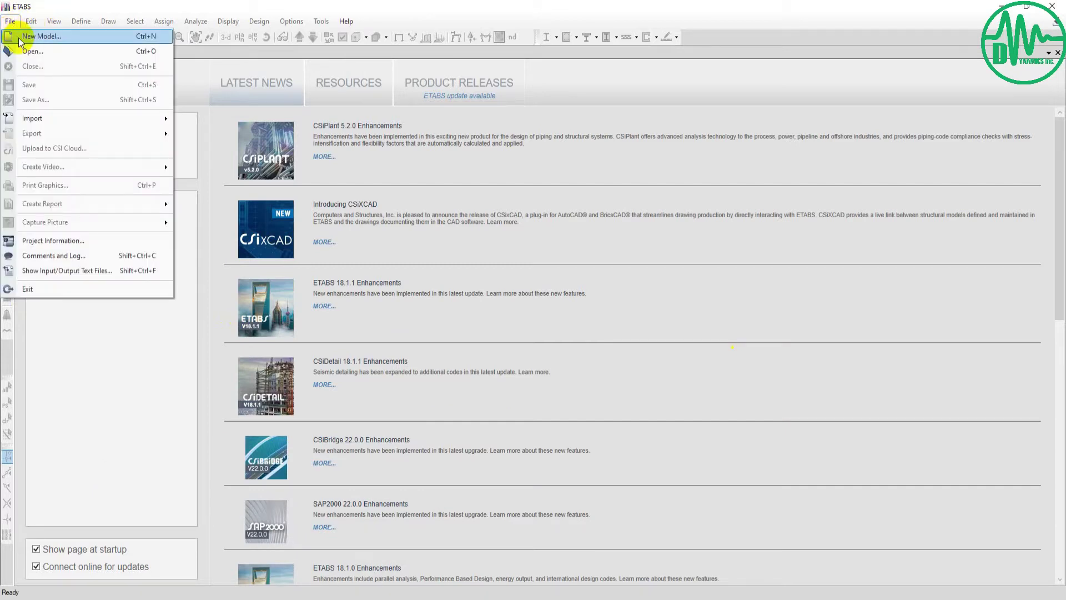
pyautogui.click(20, 39)
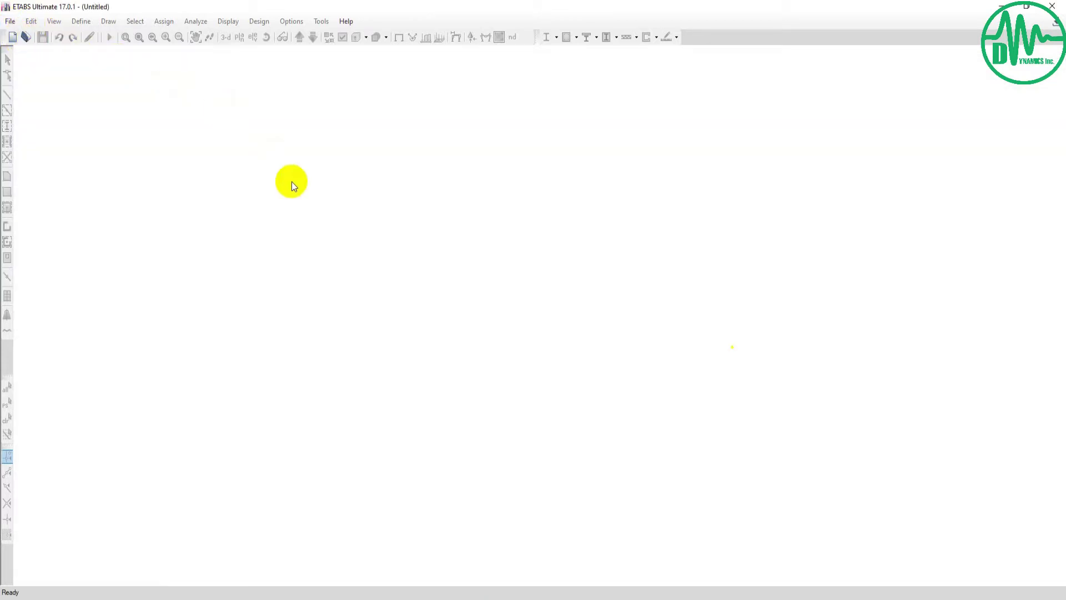
# Create a model from the Blank template using built-in settings, giving four 3 m stories.
pyautogui.click(453, 277)
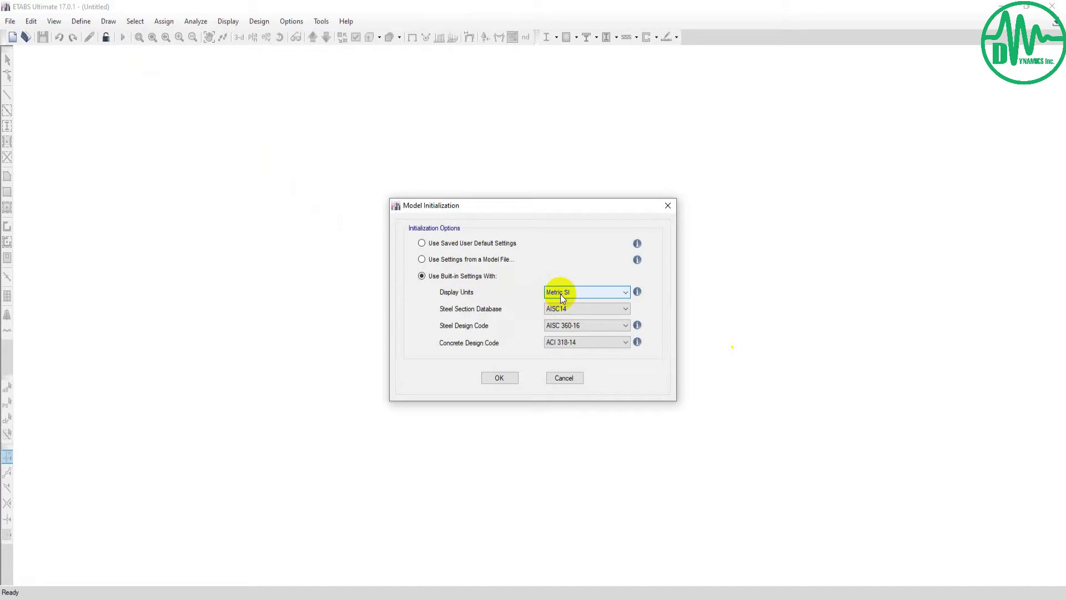
pyautogui.click(499, 378)
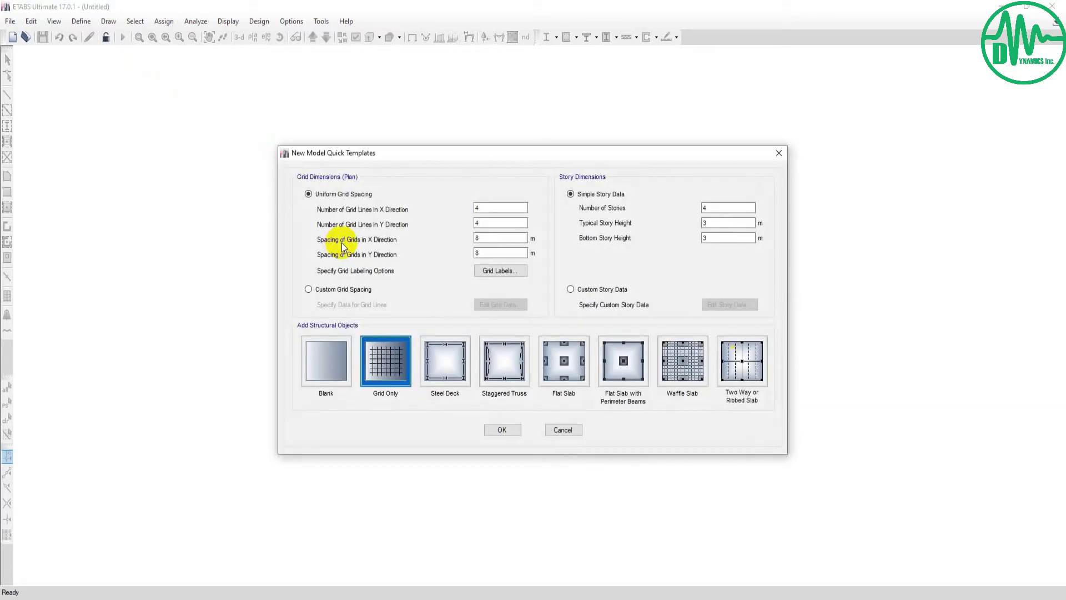
pyautogui.click(324, 355)
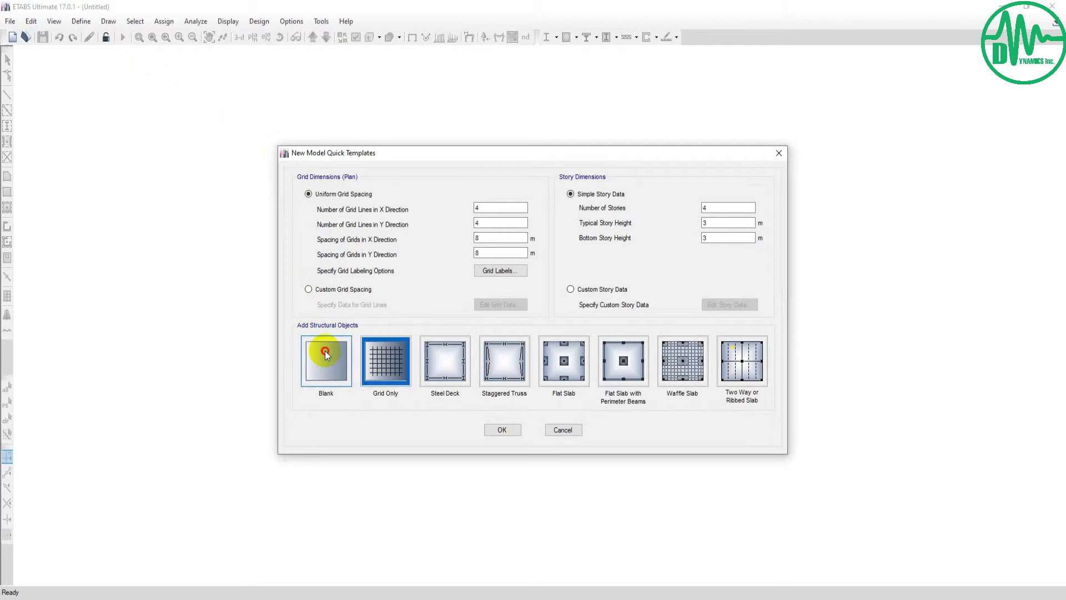
pyautogui.click(502, 430)
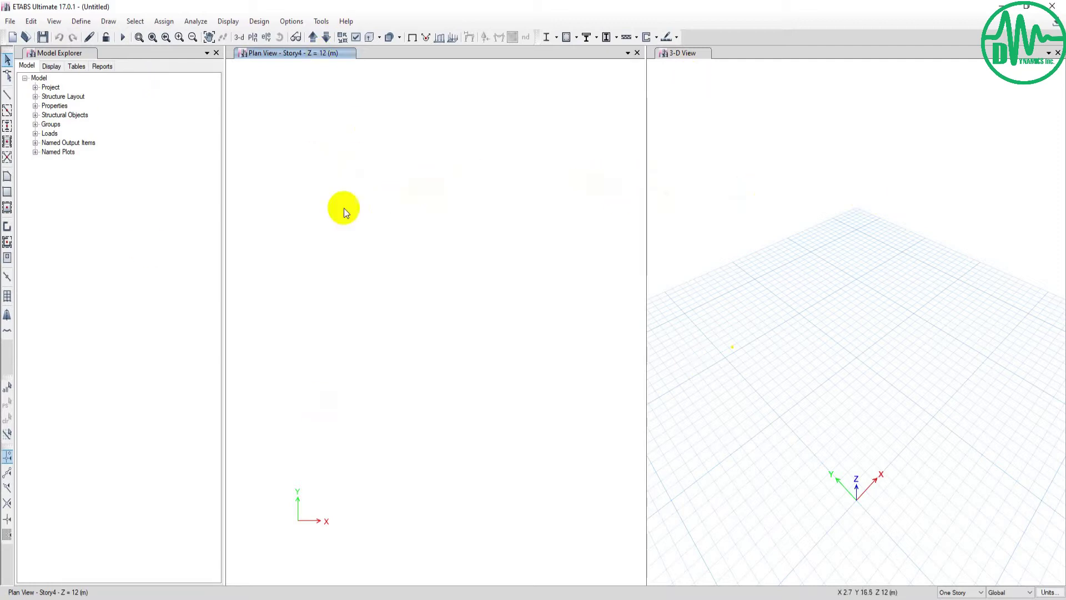
pyautogui.click(749, 189)
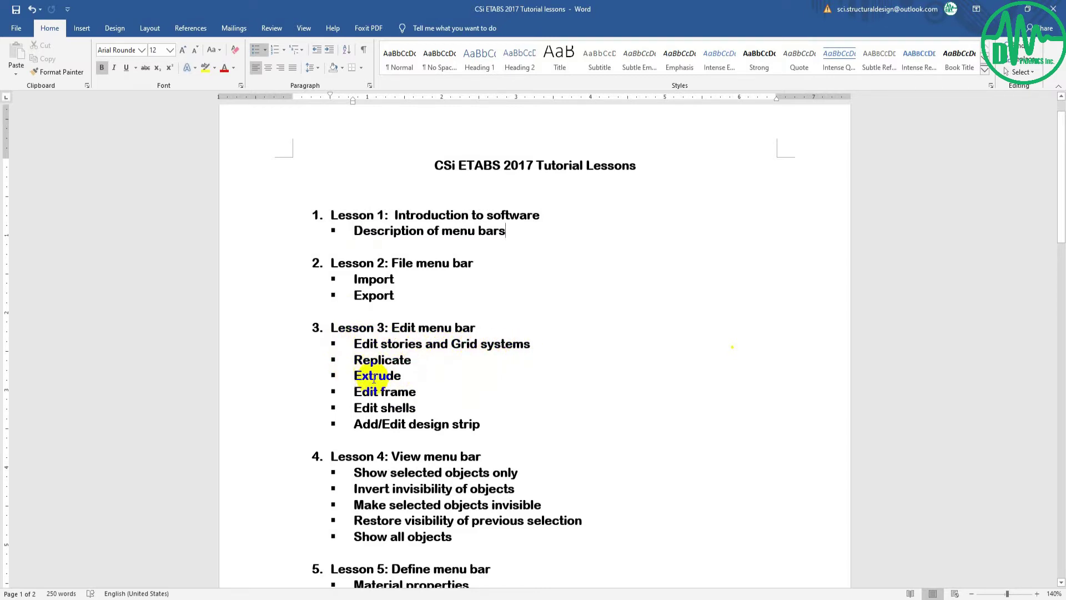
pyautogui.moveTo(580, 9); pyautogui.dragTo(44, 32)
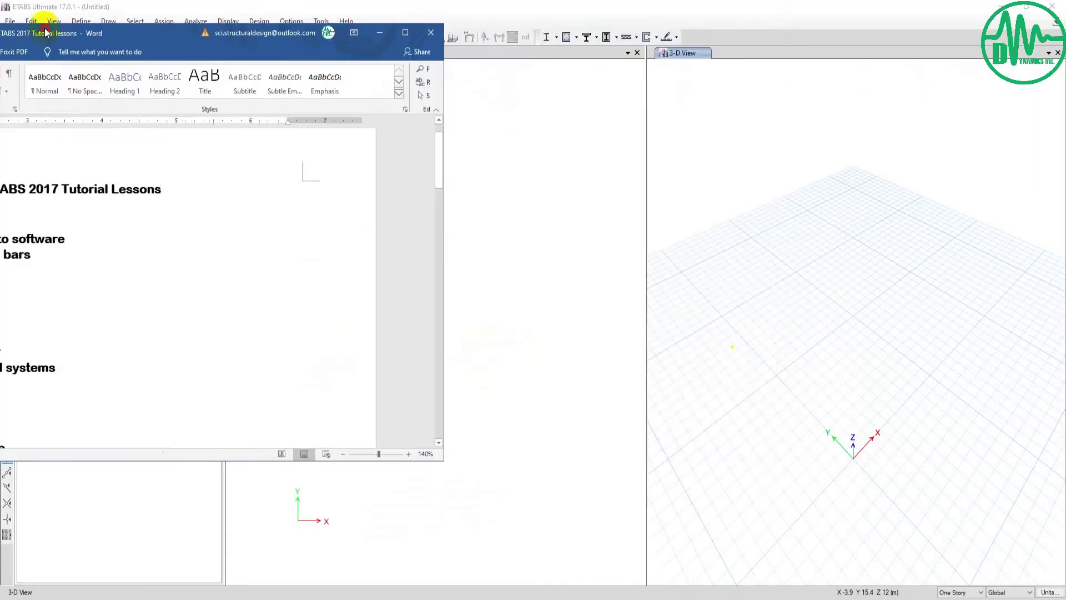
pyautogui.hotkey('alt', 'Tab')
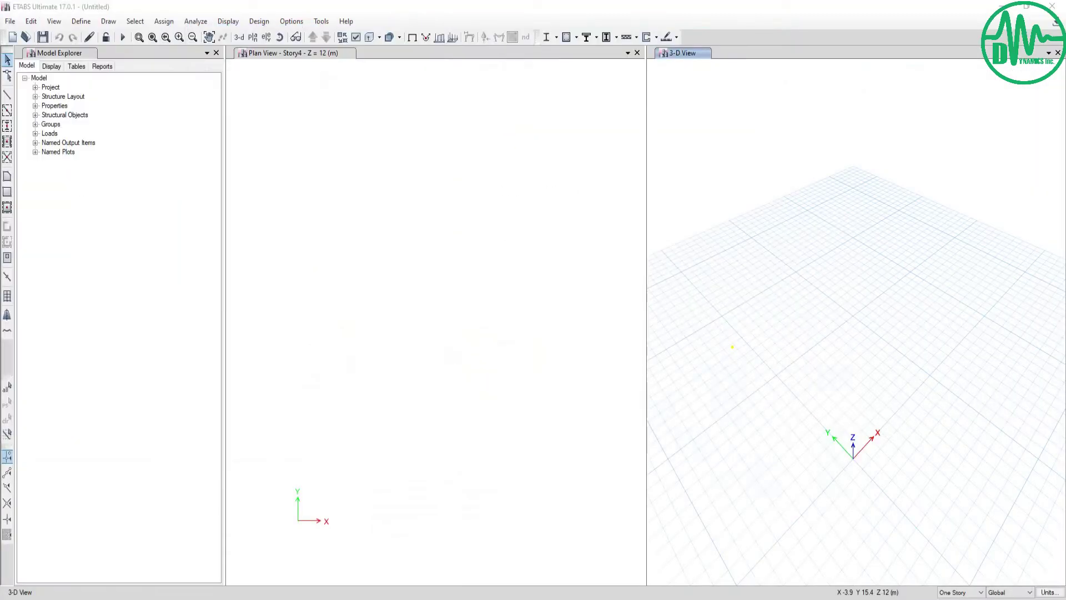
# Open Edit Stories and Grid Systems and show the data for grid system G1.
pyautogui.click(31, 22)
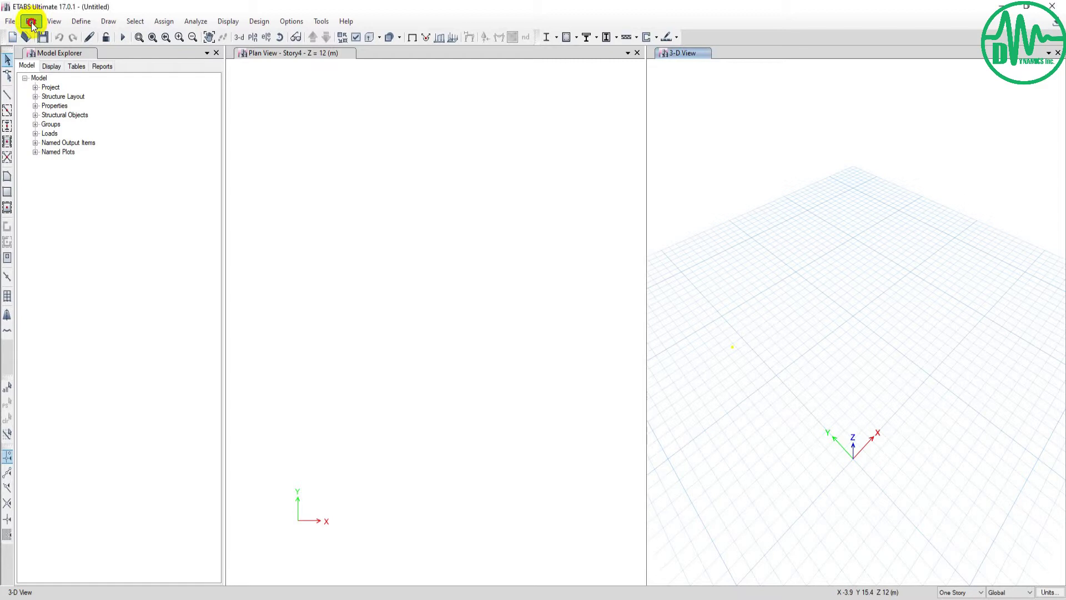
pyautogui.click(31, 23)
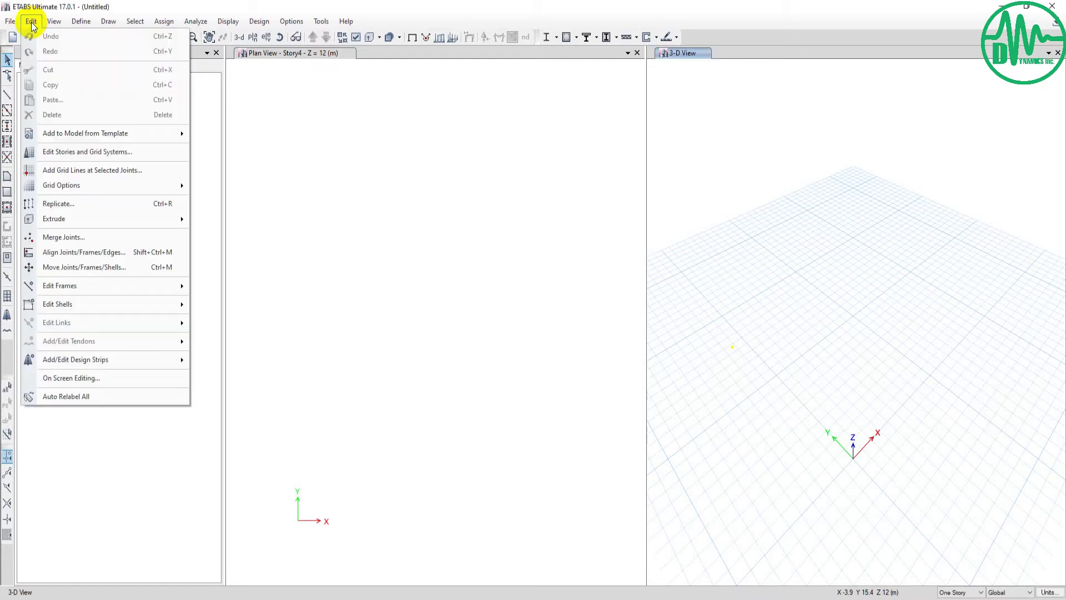
pyautogui.click(72, 153)
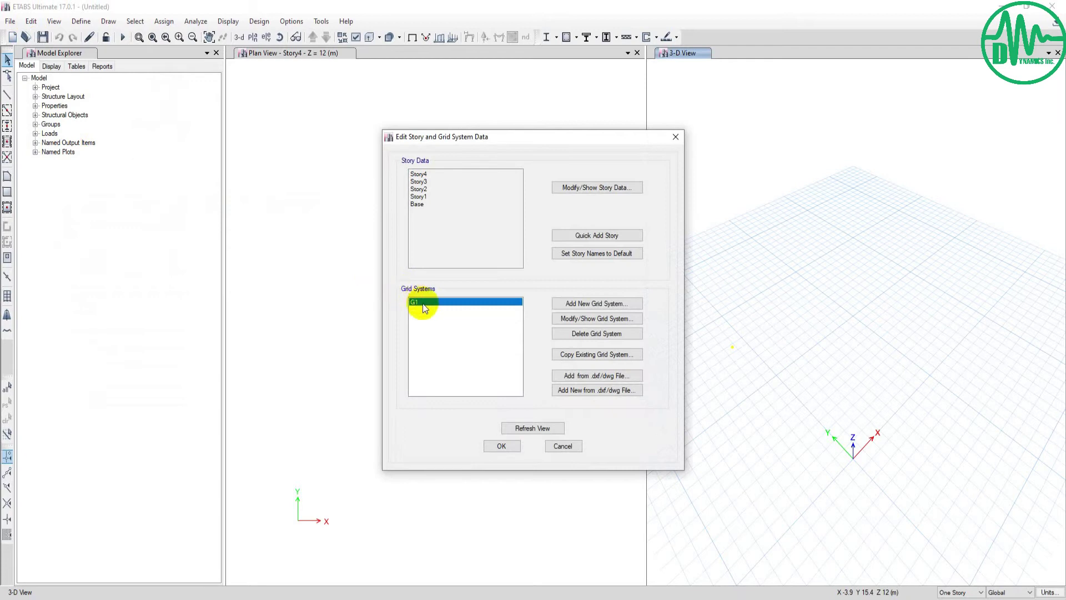
pyautogui.moveTo(475, 136); pyautogui.dragTo(408, 120)
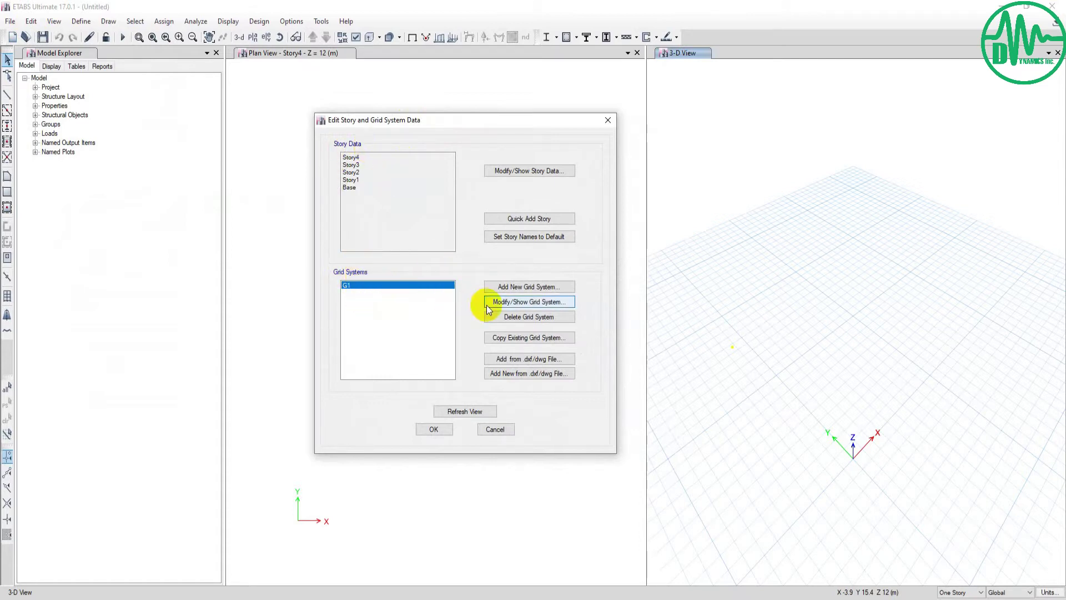
pyautogui.click(508, 302)
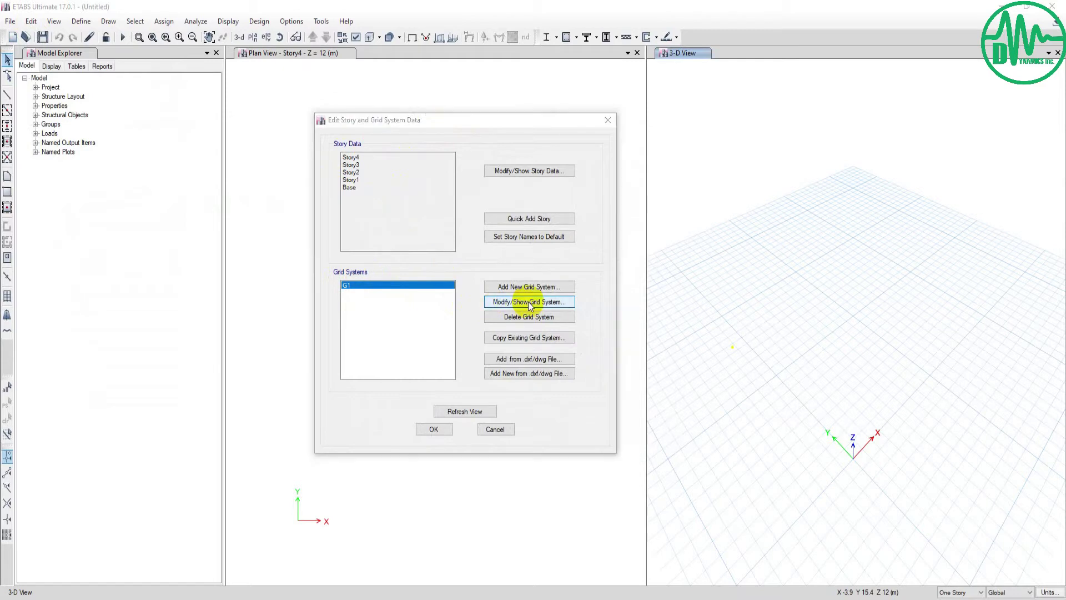
pyautogui.moveTo(522, 88); pyautogui.dragTo(431, 92)
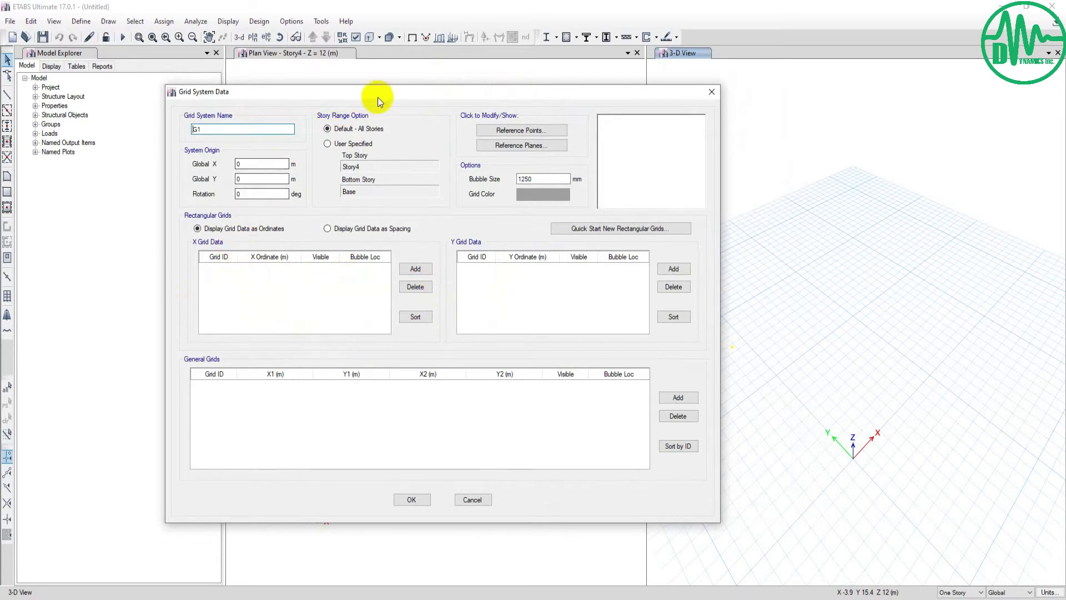
pyautogui.moveTo(379, 97); pyautogui.dragTo(462, 93)
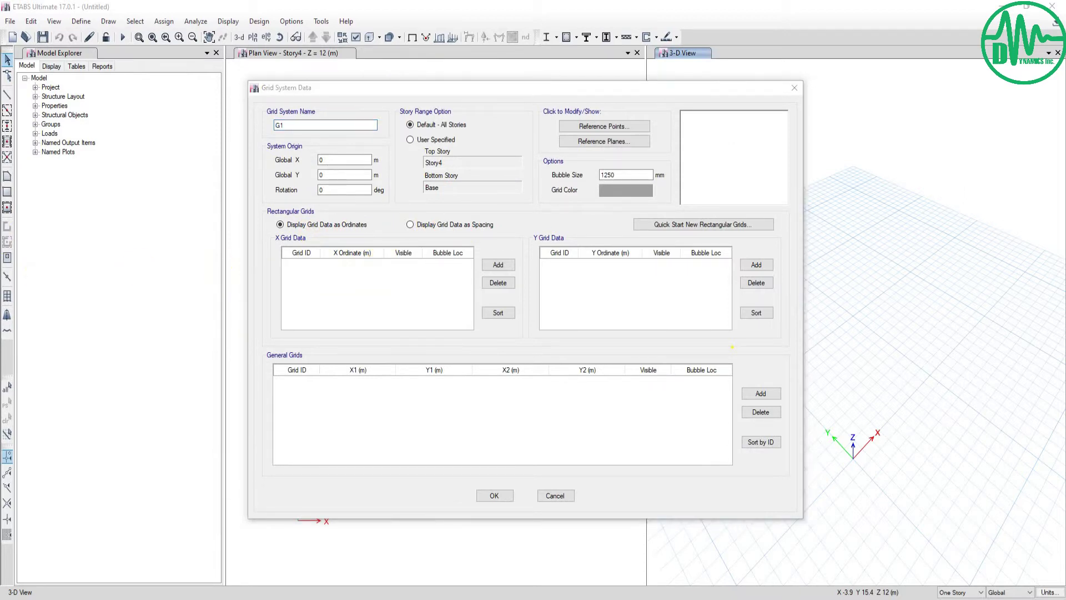
pyautogui.moveTo(333, 75); pyautogui.dragTo(338, 512)
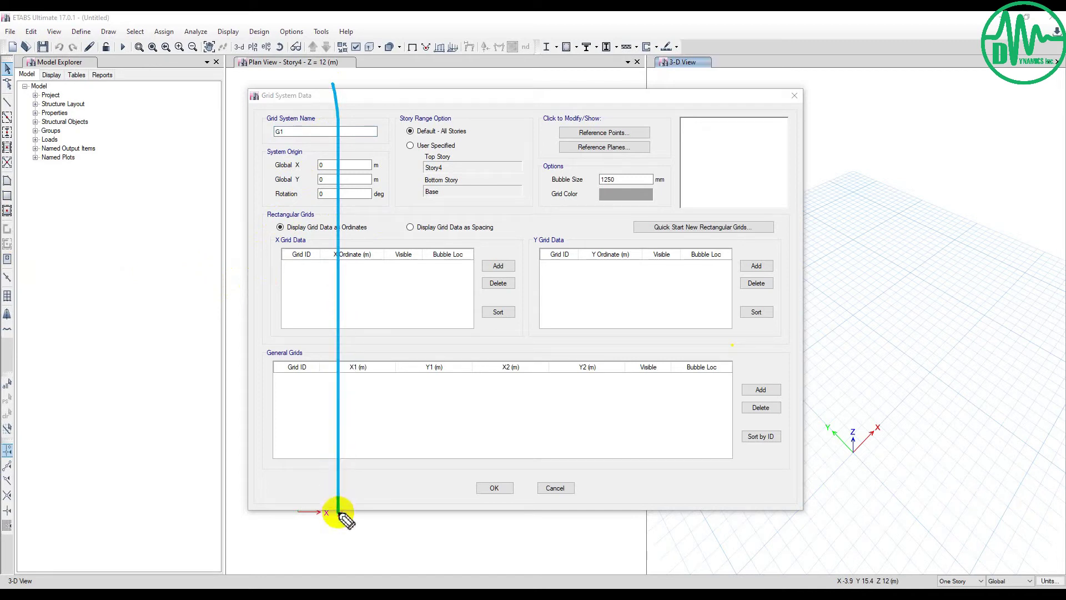
pyautogui.moveTo(469, 76); pyautogui.dragTo(471, 508)
pyautogui.moveTo(607, 75)
pyautogui.mouseDown()
pyautogui.moveTo(651, 354)
pyautogui.moveTo(649, 541)
pyautogui.mouseUp()
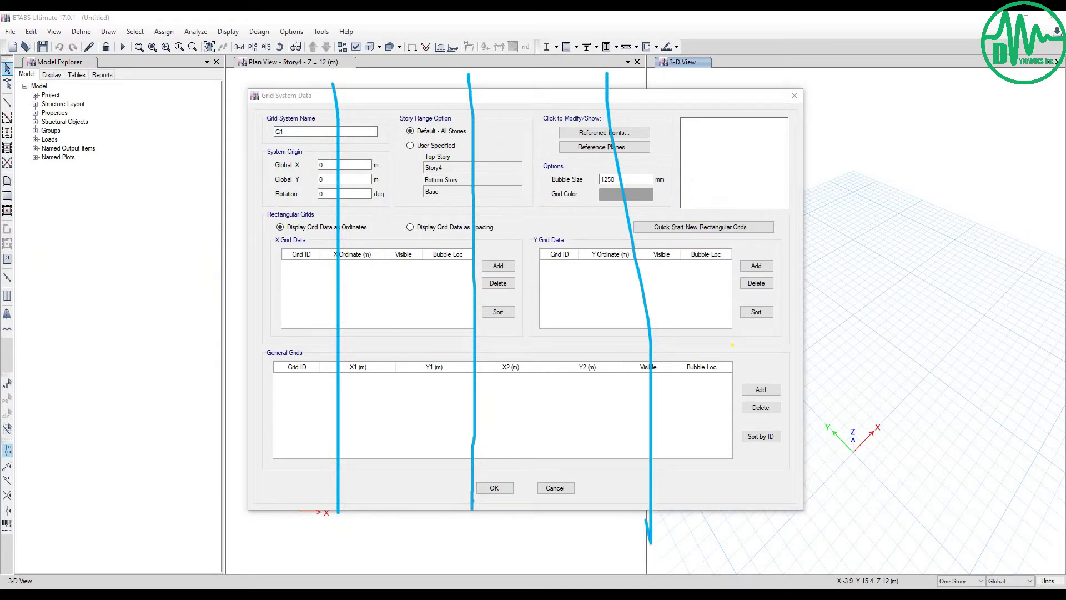
pyautogui.hotkey('ctrl', 'z')
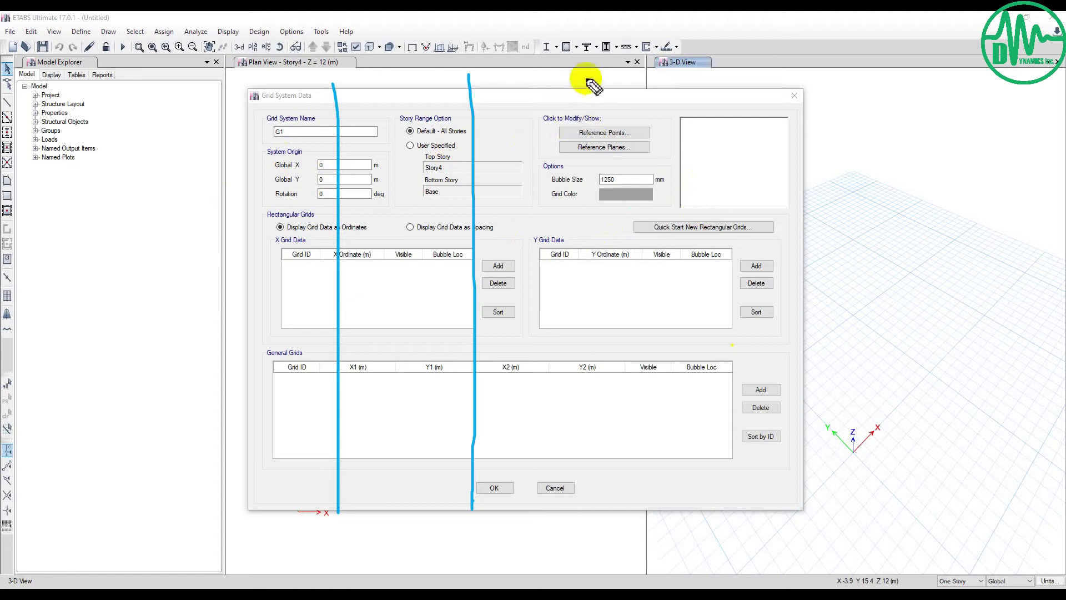
pyautogui.moveTo(588, 74); pyautogui.dragTo(606, 502)
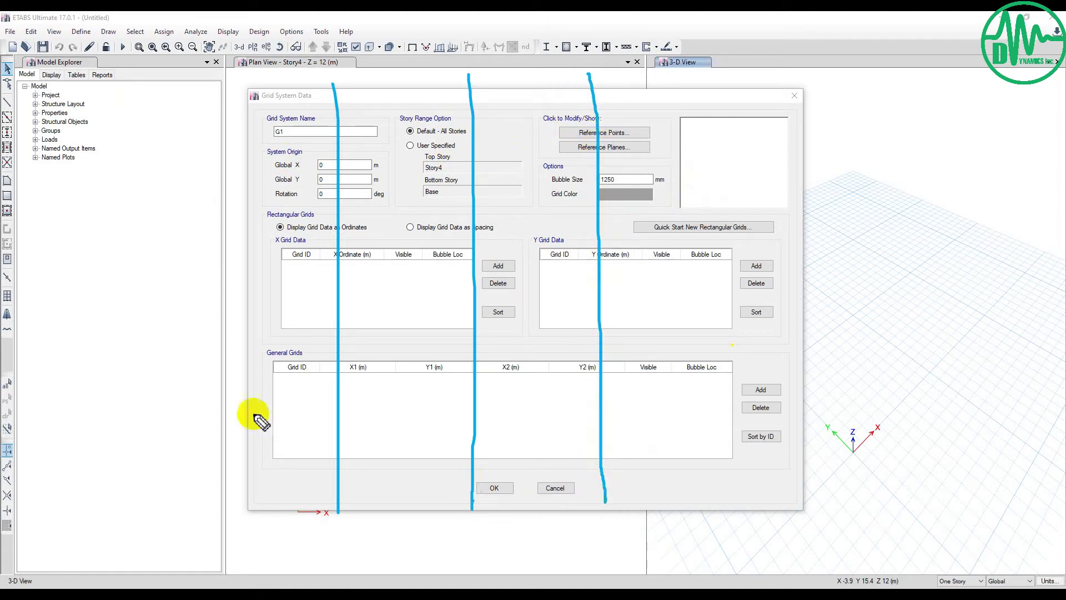
pyautogui.moveTo(230, 409); pyautogui.dragTo(697, 405)
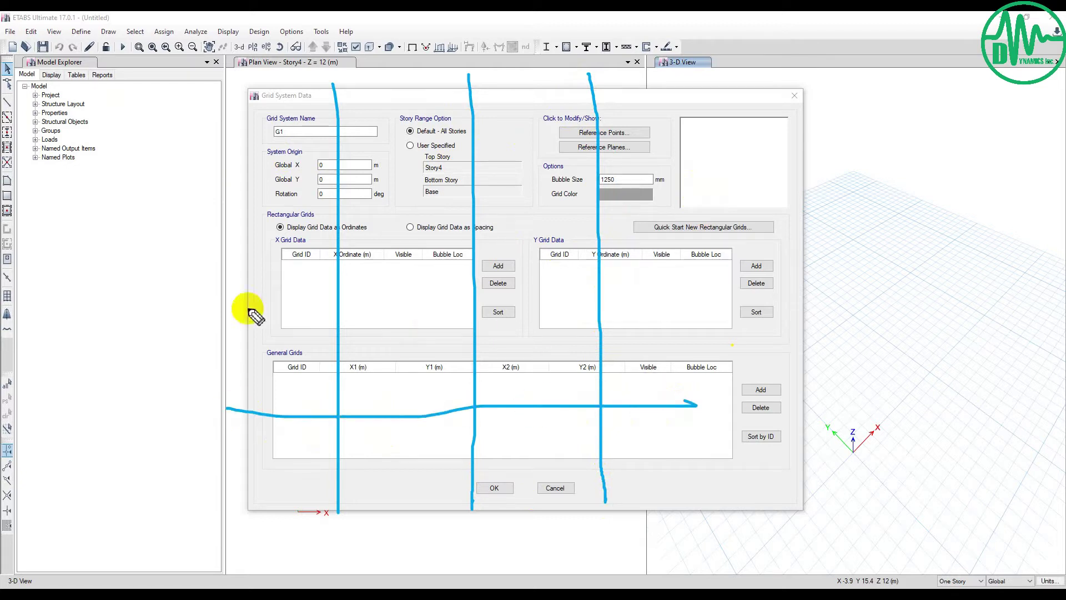
pyautogui.moveTo(215, 289)
pyautogui.mouseDown()
pyautogui.moveTo(241, 289)
pyautogui.moveTo(675, 287)
pyautogui.mouseUp()
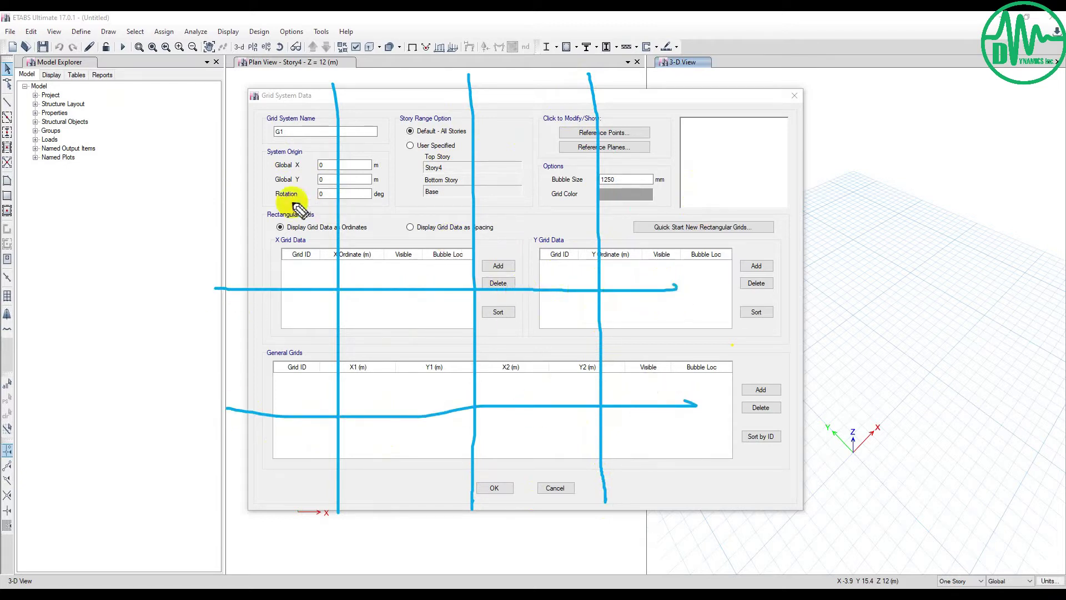
pyautogui.moveTo(203, 176); pyautogui.dragTo(656, 166)
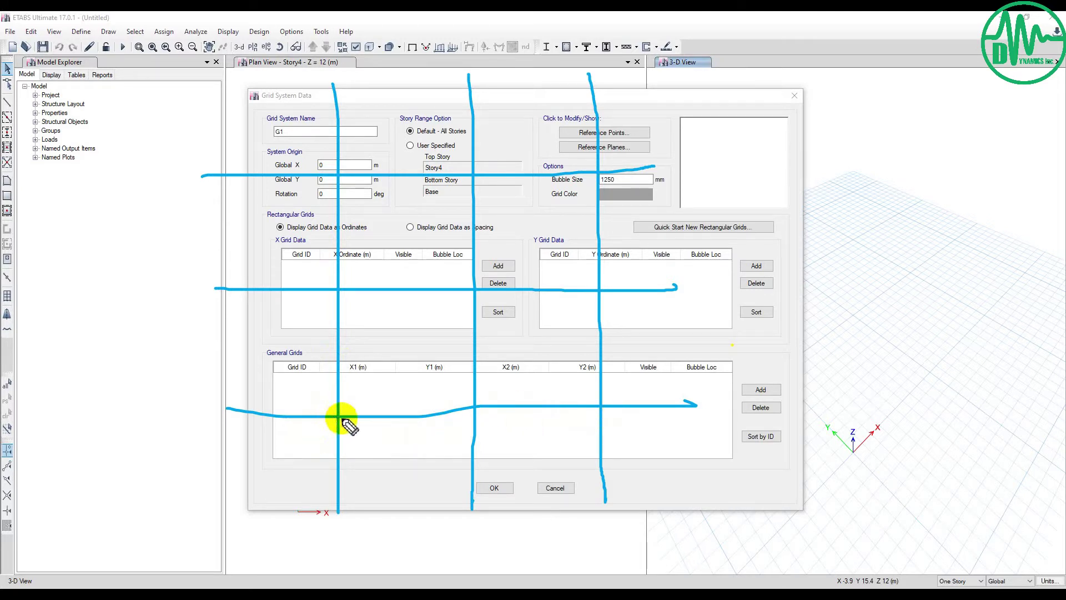
pyautogui.moveTo(321, 425); pyautogui.dragTo(324, 434)
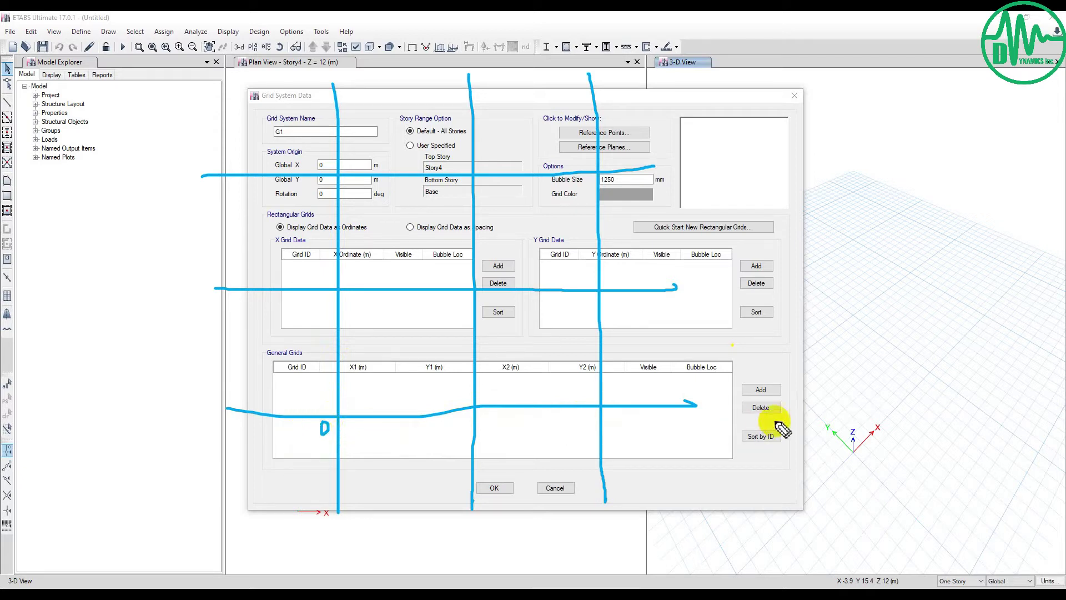
pyautogui.moveTo(802, 405)
pyautogui.mouseDown()
pyautogui.moveTo(785, 436)
pyautogui.moveTo(792, 423)
pyautogui.moveTo(802, 438)
pyautogui.mouseUp()
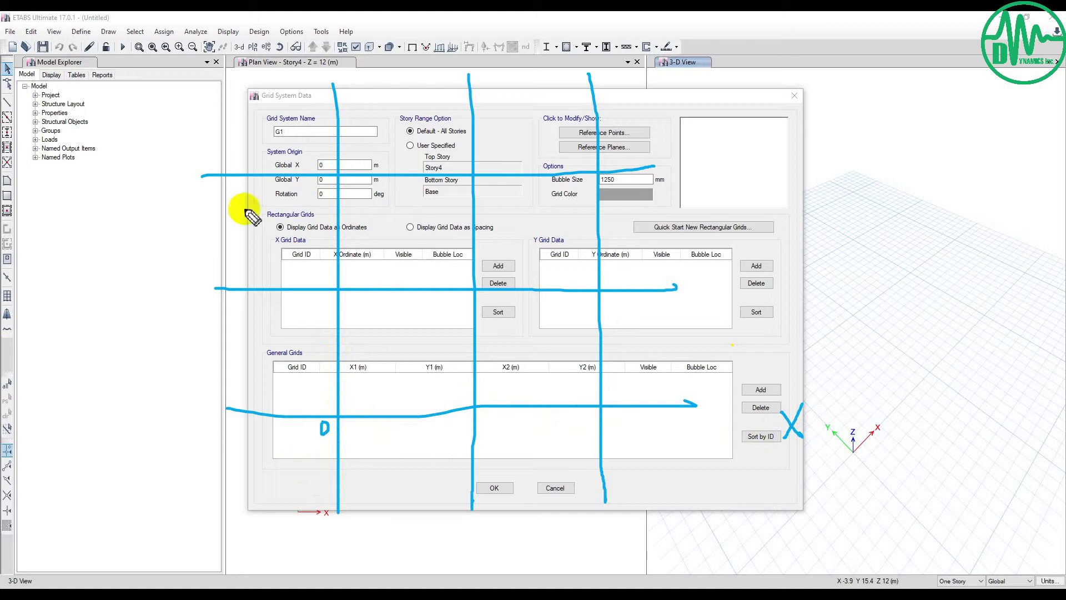
pyautogui.moveTo(244, 73)
pyautogui.mouseDown()
pyautogui.moveTo(256, 103)
pyautogui.moveTo(267, 76)
pyautogui.moveTo(266, 139)
pyautogui.moveTo(243, 135)
pyautogui.moveTo(265, 133)
pyautogui.mouseUp()
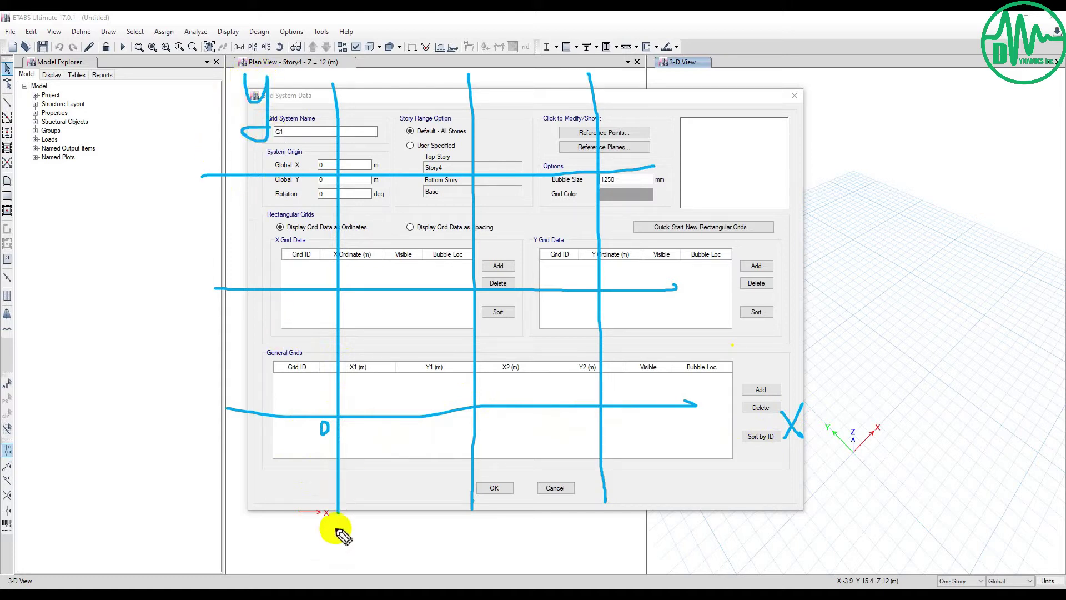
pyautogui.moveTo(345, 542); pyautogui.dragTo(345, 537)
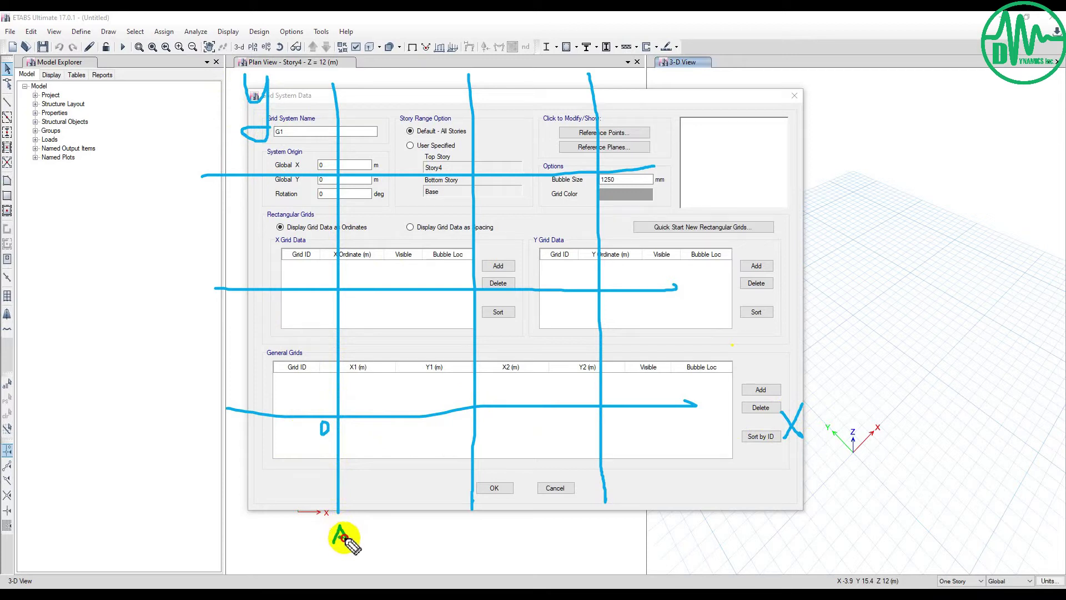
pyautogui.moveTo(466, 519); pyautogui.dragTo(472, 547)
pyautogui.moveTo(613, 523); pyautogui.dragTo(622, 546)
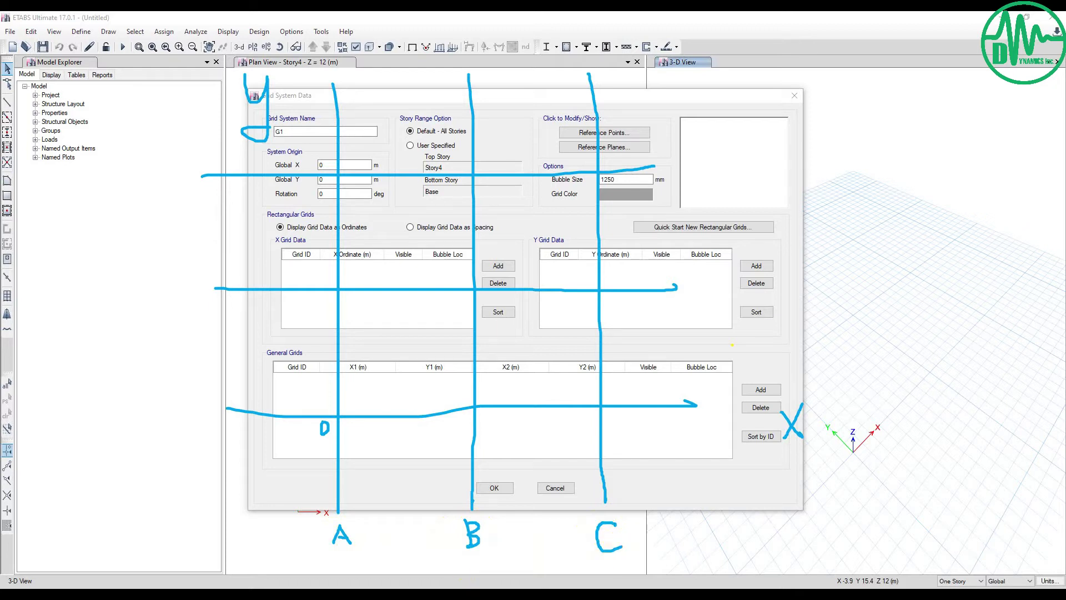
pyautogui.moveTo(176, 389); pyautogui.dragTo(187, 411)
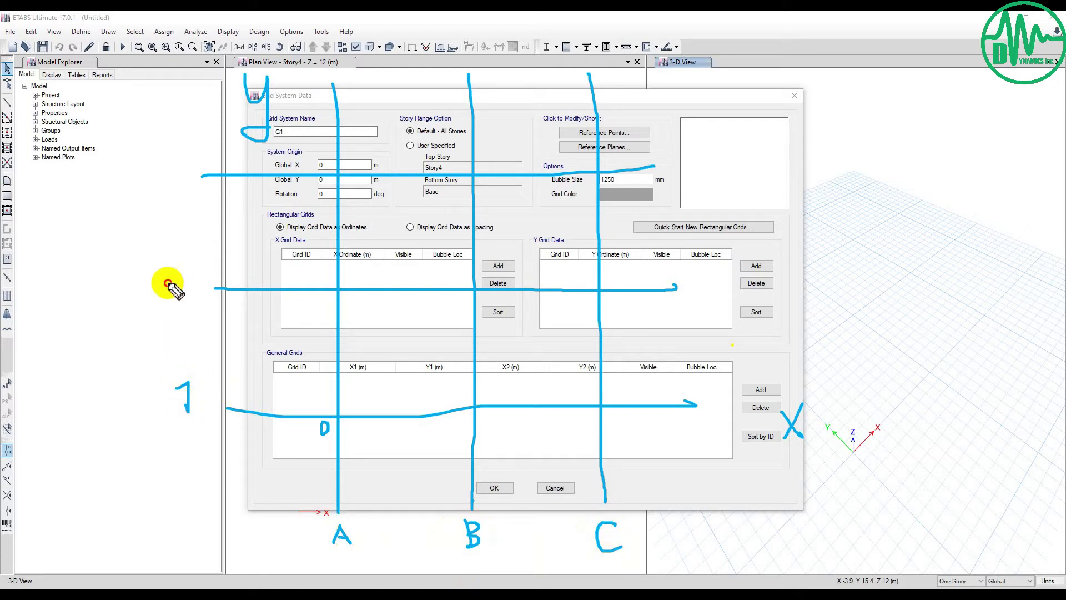
pyautogui.moveTo(168, 281)
pyautogui.mouseDown()
pyautogui.moveTo(190, 280)
pyautogui.moveTo(191, 302)
pyautogui.mouseUp()
pyautogui.moveTo(166, 168); pyautogui.dragTo(166, 189)
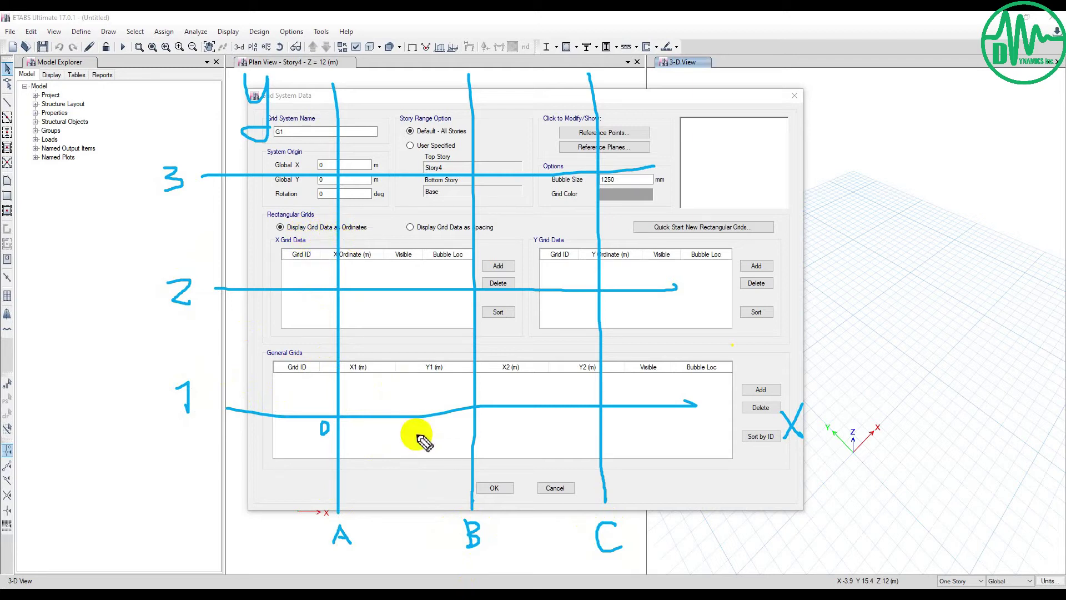
pyautogui.moveTo(399, 435); pyautogui.dragTo(407, 466)
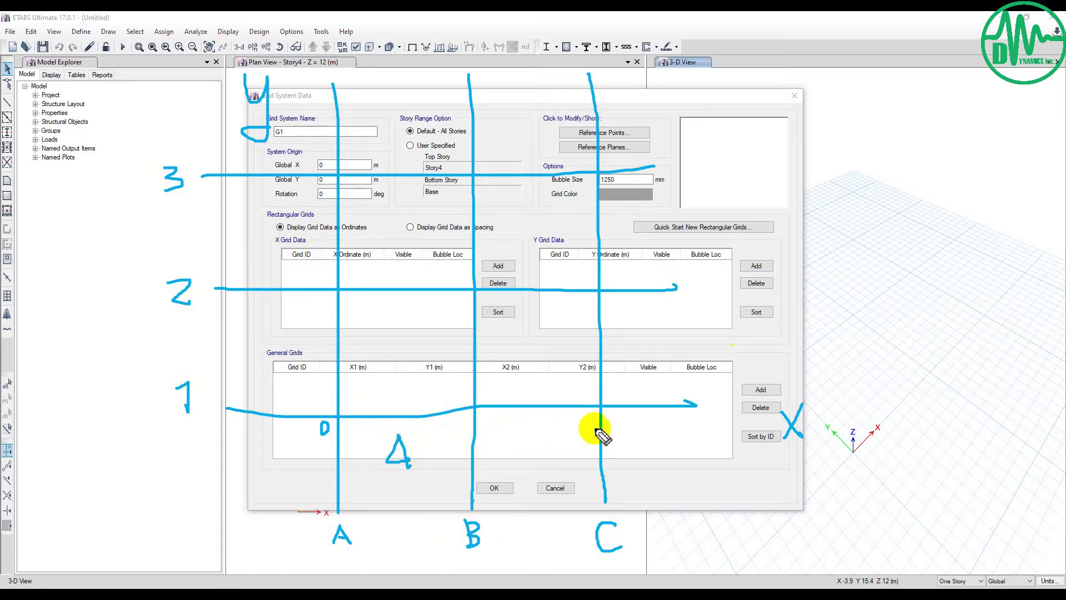
pyautogui.moveTo(571, 420)
pyautogui.mouseDown()
pyautogui.moveTo(577, 447)
pyautogui.moveTo(560, 454)
pyautogui.moveTo(576, 428)
pyautogui.mouseUp()
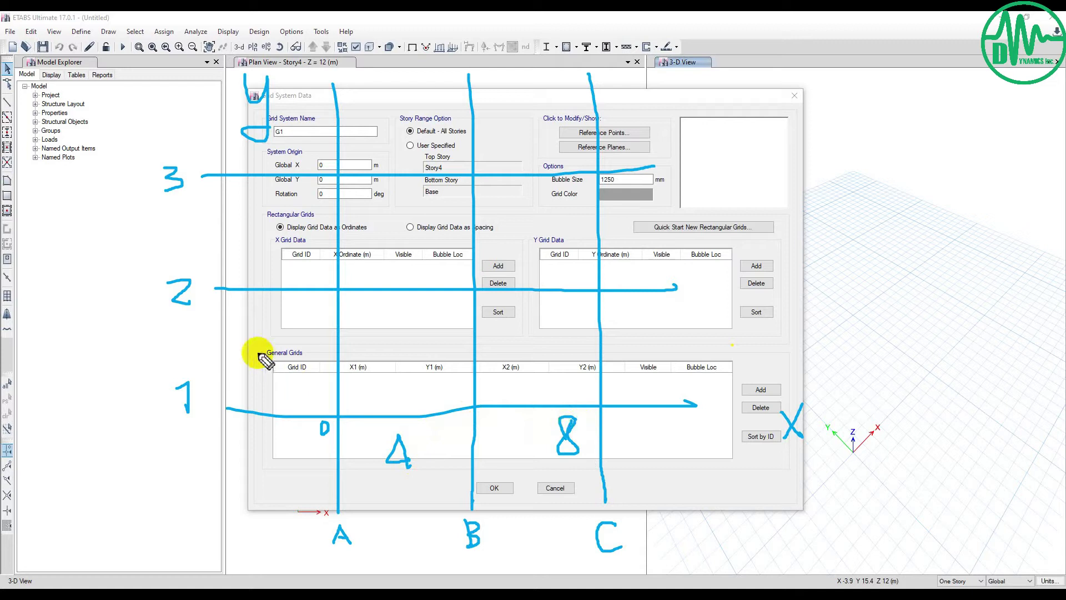
pyautogui.moveTo(232, 344)
pyautogui.mouseDown()
pyautogui.moveTo(250, 357)
pyautogui.moveTo(236, 362)
pyautogui.moveTo(274, 349)
pyautogui.moveTo(294, 361)
pyautogui.mouseUp()
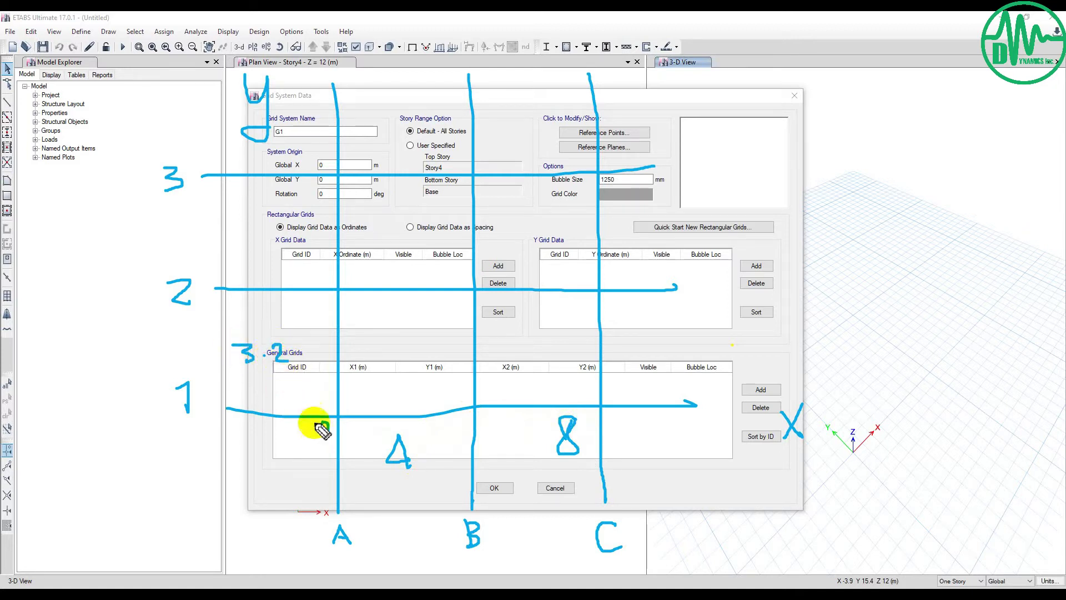
pyautogui.moveTo(321, 429); pyautogui.dragTo(336, 412)
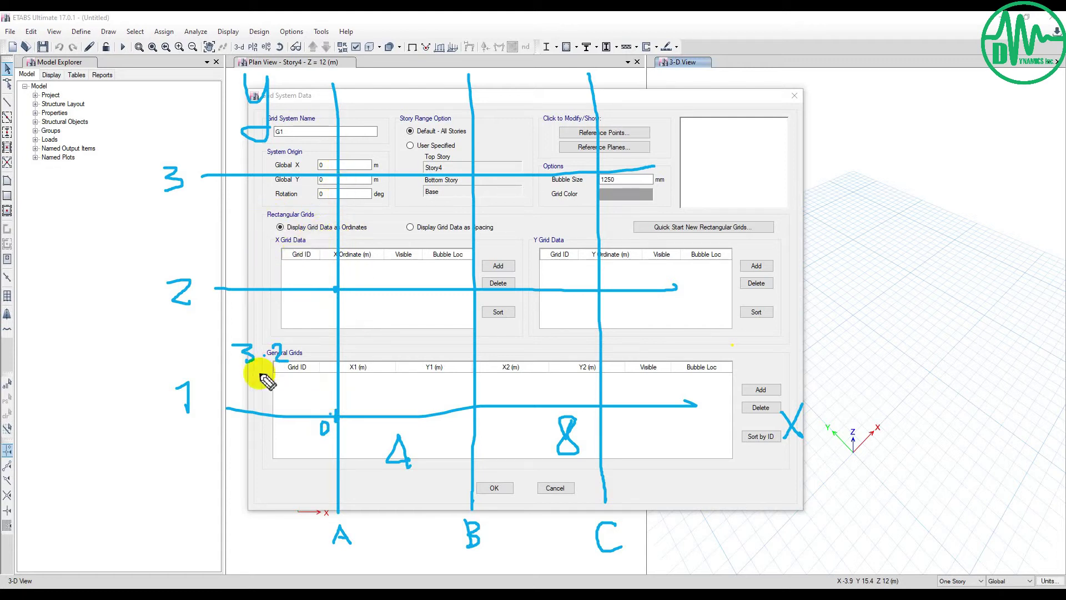
pyautogui.moveTo(250, 193)
pyautogui.mouseDown()
pyautogui.moveTo(296, 203)
pyautogui.moveTo(290, 187)
pyautogui.moveTo(289, 210)
pyautogui.mouseUp()
pyautogui.click(271, 203)
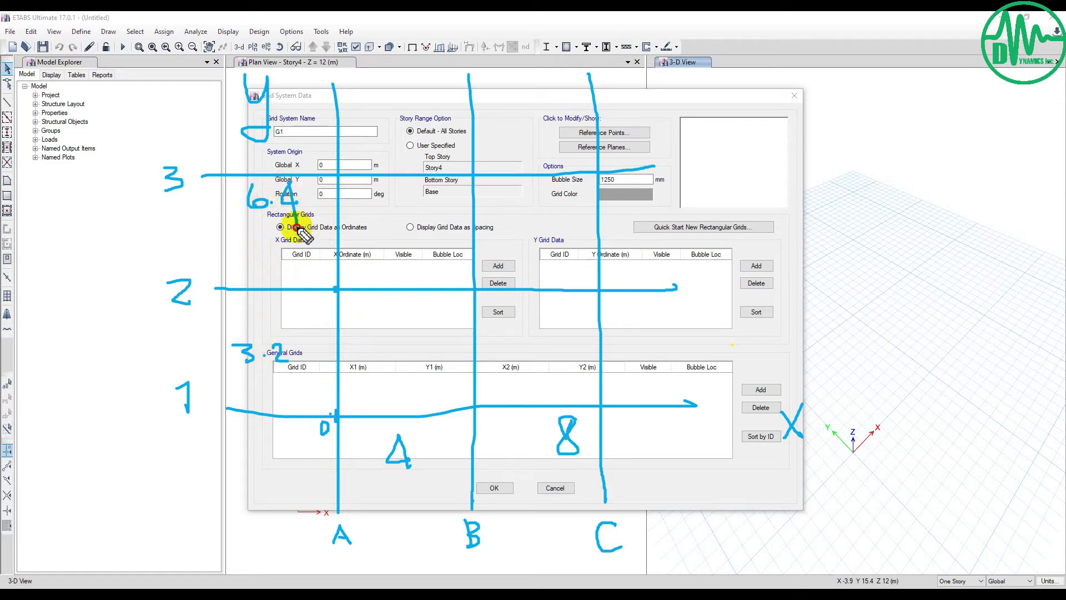
pyautogui.click(338, 413)
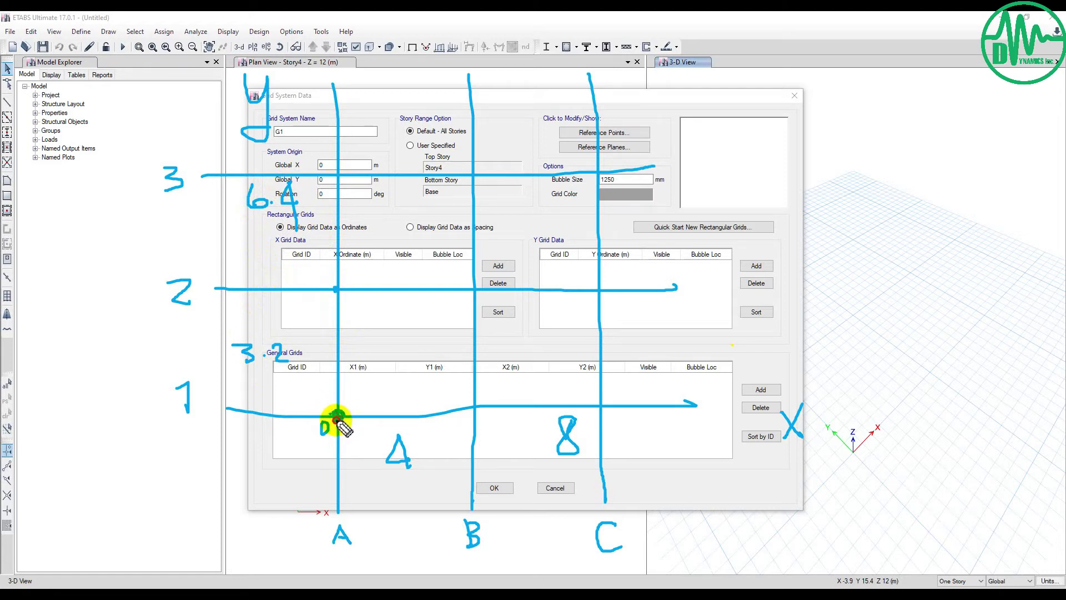
pyautogui.click(338, 175)
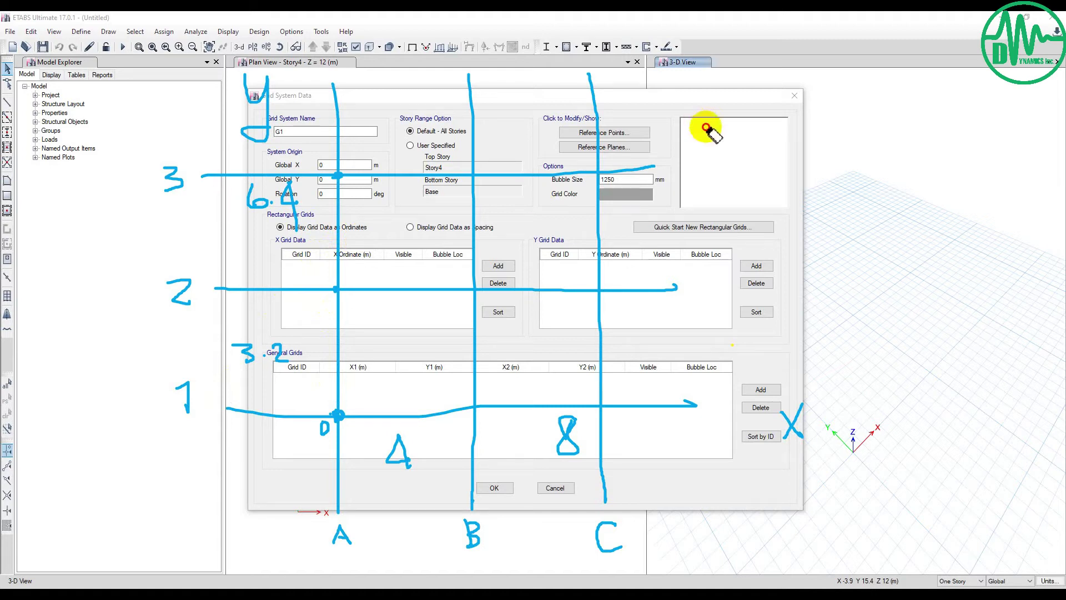
pyautogui.moveTo(704, 126)
pyautogui.mouseDown()
pyautogui.moveTo(231, 197)
pyautogui.moveTo(368, 261)
pyautogui.moveTo(338, 142)
pyautogui.moveTo(202, 492)
pyautogui.moveTo(179, 190)
pyautogui.moveTo(250, 552)
pyautogui.moveTo(333, 395)
pyautogui.moveTo(561, 531)
pyautogui.moveTo(302, 549)
pyautogui.moveTo(347, 532)
pyautogui.mouseUp()
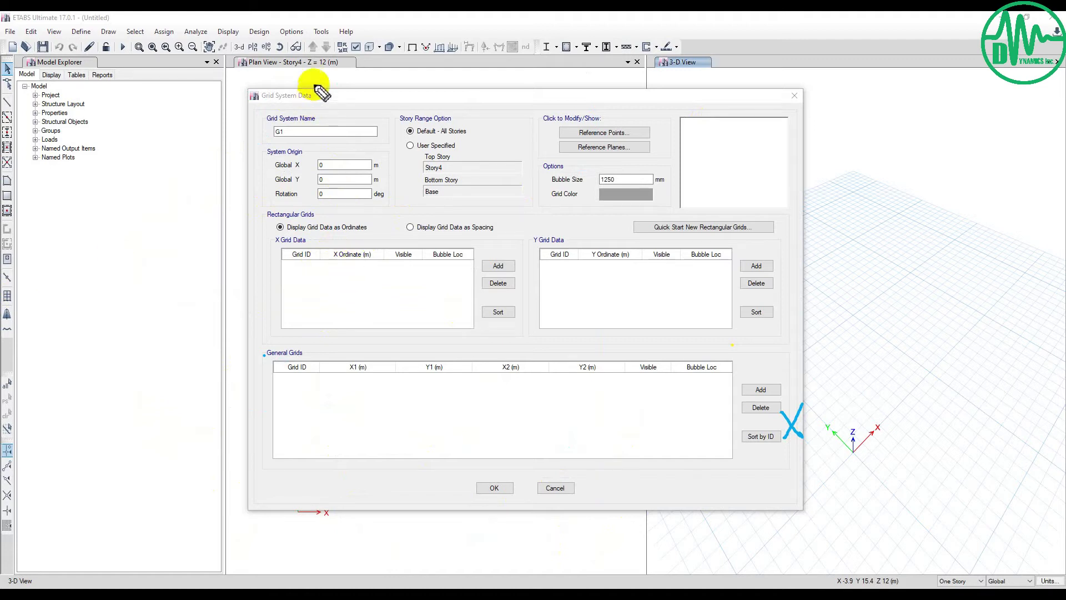
pyautogui.moveTo(315, 76); pyautogui.dragTo(313, 545)
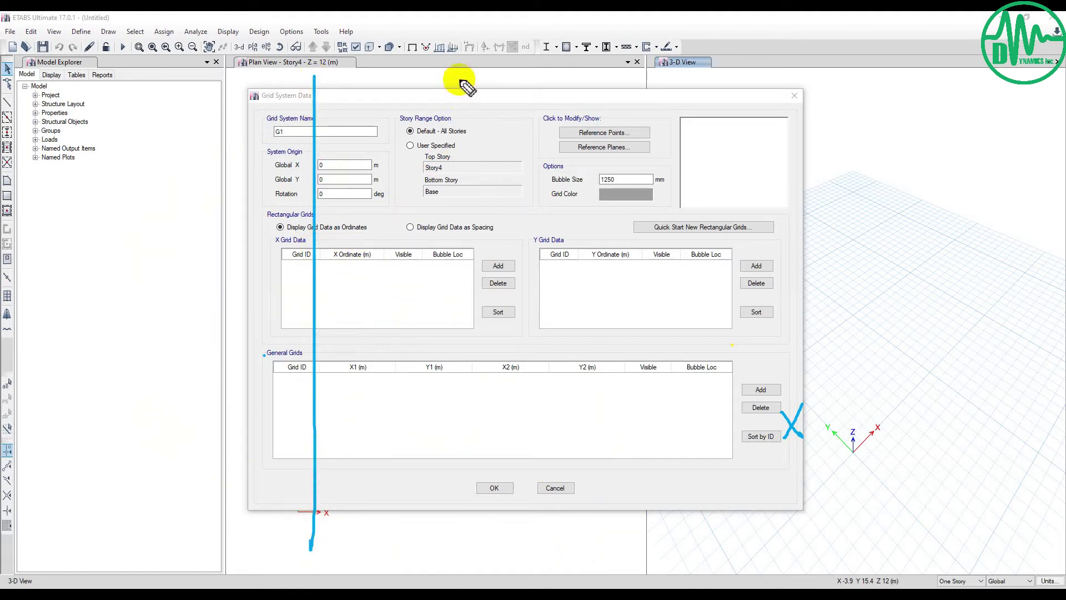
pyautogui.moveTo(458, 78); pyautogui.dragTo(459, 520)
pyautogui.moveTo(604, 73)
pyautogui.mouseDown()
pyautogui.moveTo(611, 469)
pyautogui.moveTo(591, 509)
pyautogui.mouseUp()
pyautogui.moveTo(224, 394); pyautogui.dragTo(695, 394)
pyautogui.moveTo(198, 256); pyautogui.dragTo(670, 258)
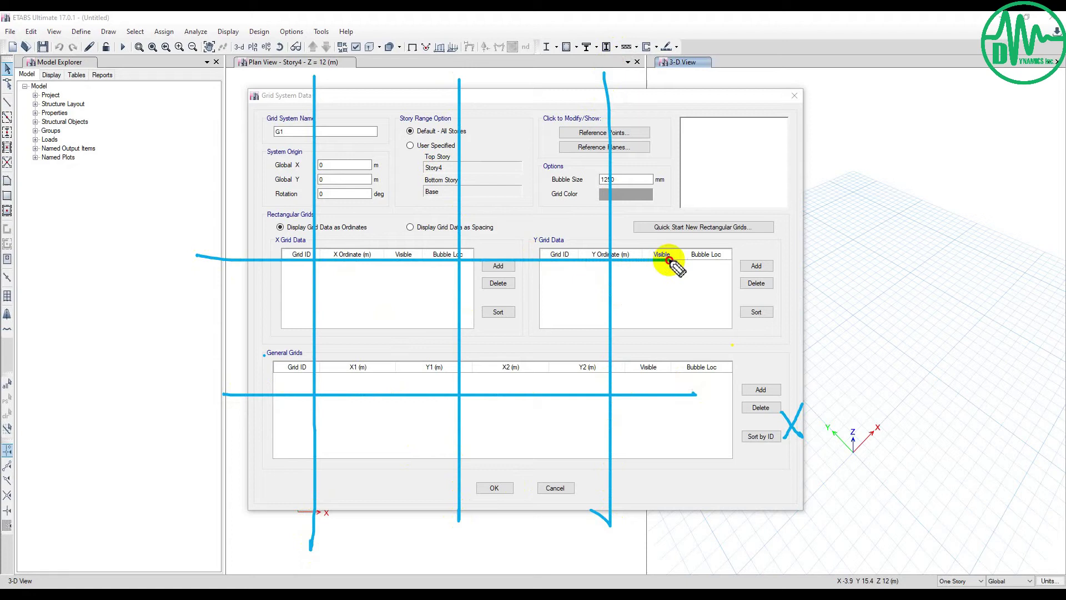
pyautogui.moveTo(202, 133); pyautogui.dragTo(670, 131)
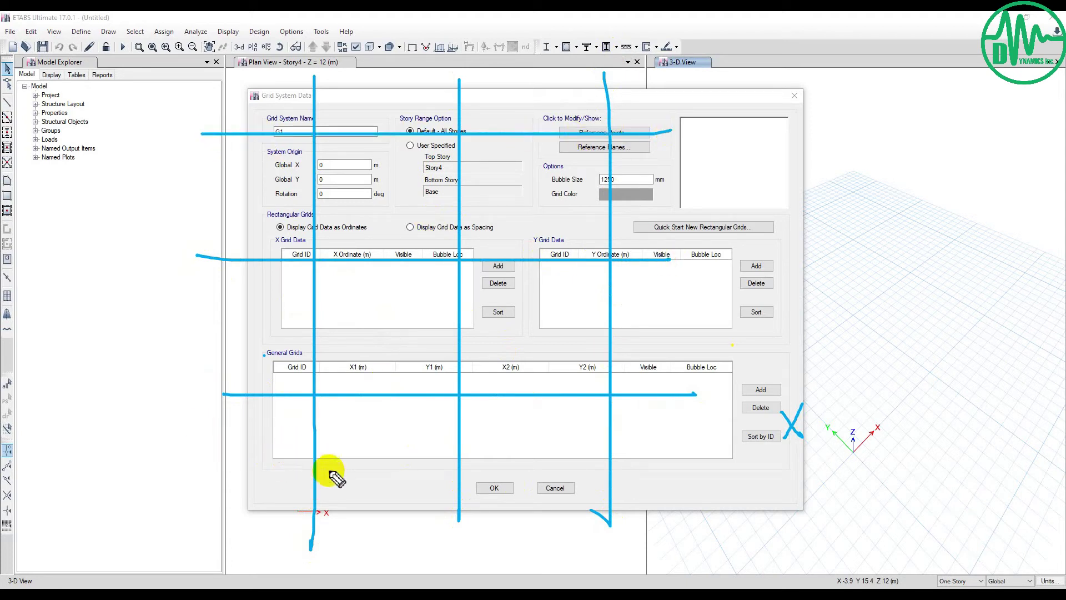
pyautogui.moveTo(328, 540)
pyautogui.mouseDown()
pyautogui.moveTo(318, 549)
pyautogui.moveTo(344, 551)
pyautogui.mouseUp()
pyautogui.moveTo(442, 555)
pyautogui.mouseDown()
pyautogui.moveTo(442, 529)
pyautogui.moveTo(442, 554)
pyautogui.mouseUp()
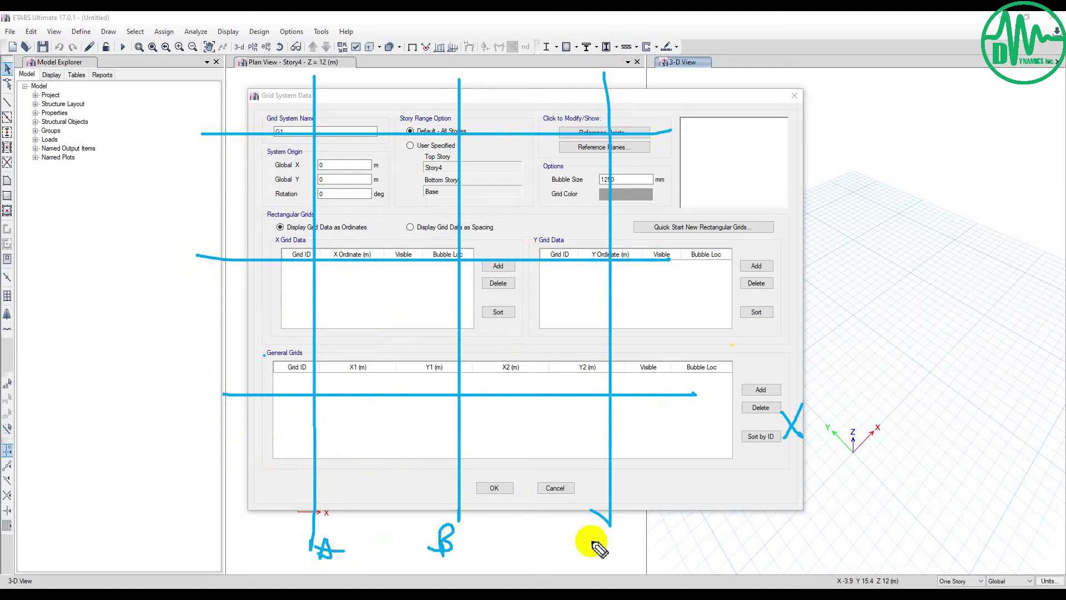
pyautogui.moveTo(619, 536); pyautogui.dragTo(620, 554)
pyautogui.moveTo(141, 405); pyautogui.dragTo(149, 415)
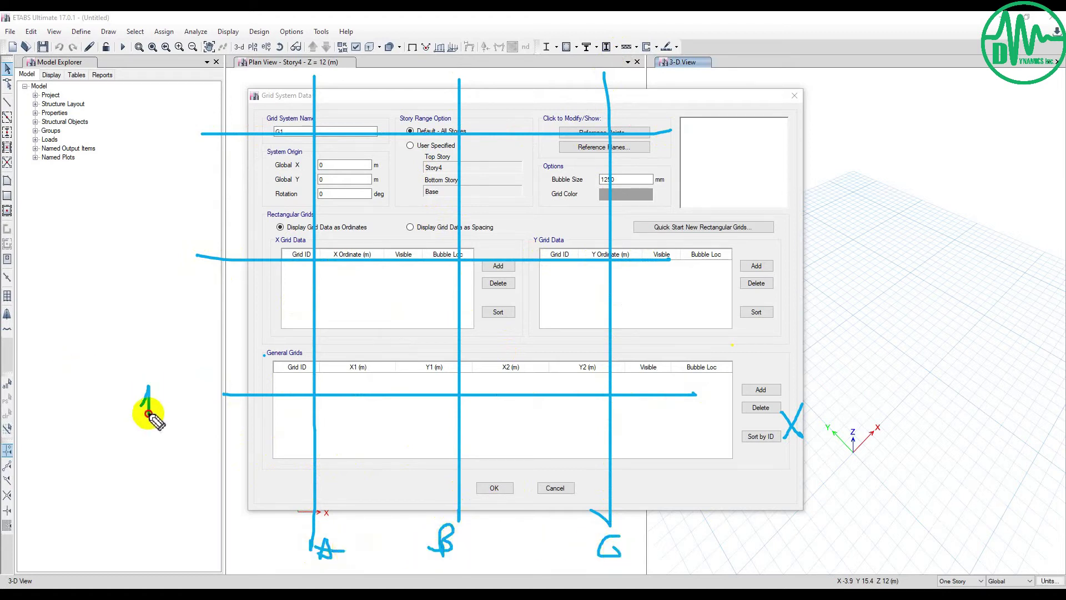
pyautogui.moveTo(122, 253)
pyautogui.mouseDown()
pyautogui.moveTo(144, 278)
pyautogui.moveTo(167, 277)
pyautogui.mouseUp()
pyautogui.moveTo(119, 143)
pyautogui.mouseDown()
pyautogui.moveTo(147, 146)
pyautogui.moveTo(136, 156)
pyautogui.moveTo(159, 167)
pyautogui.moveTo(133, 171)
pyautogui.mouseUp()
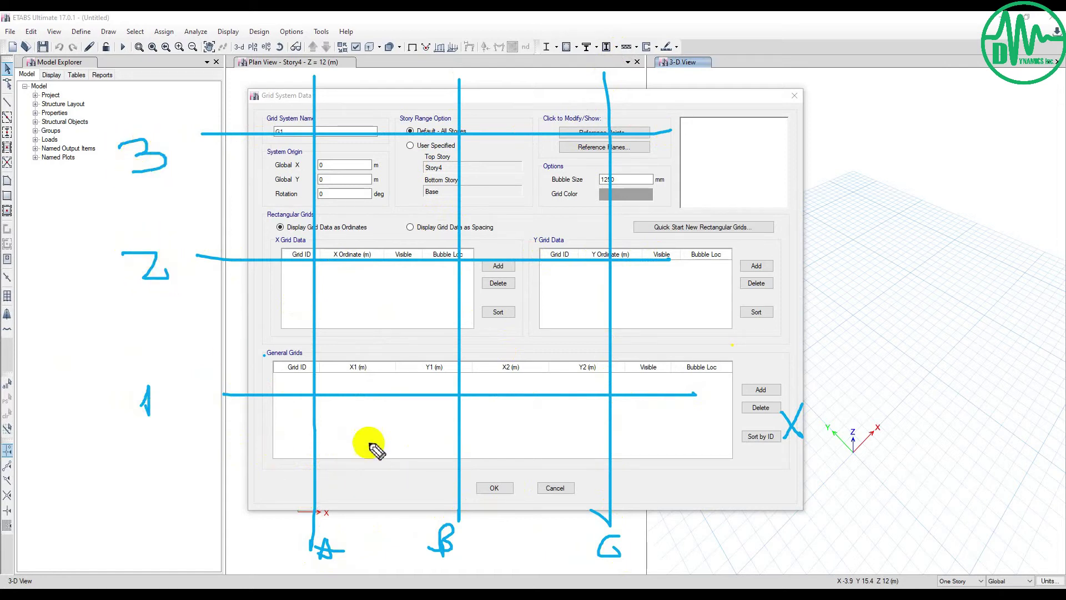
pyautogui.moveTo(383, 421)
pyautogui.mouseDown()
pyautogui.moveTo(369, 442)
pyautogui.moveTo(391, 426)
pyautogui.moveTo(391, 449)
pyautogui.mouseUp()
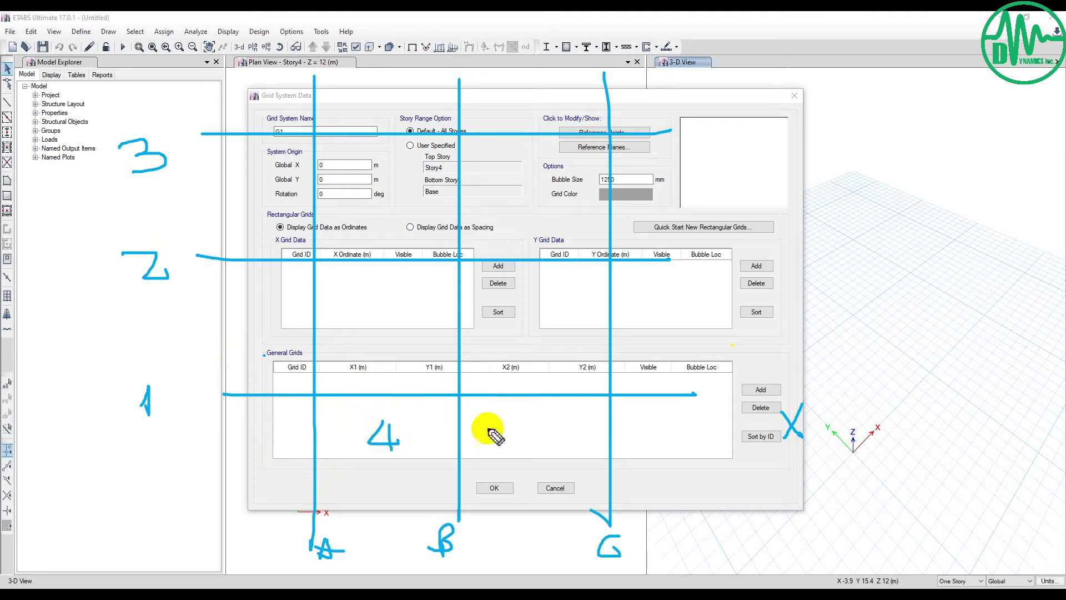
pyautogui.moveTo(532, 411)
pyautogui.mouseDown()
pyautogui.moveTo(550, 430)
pyautogui.moveTo(536, 442)
pyautogui.mouseUp()
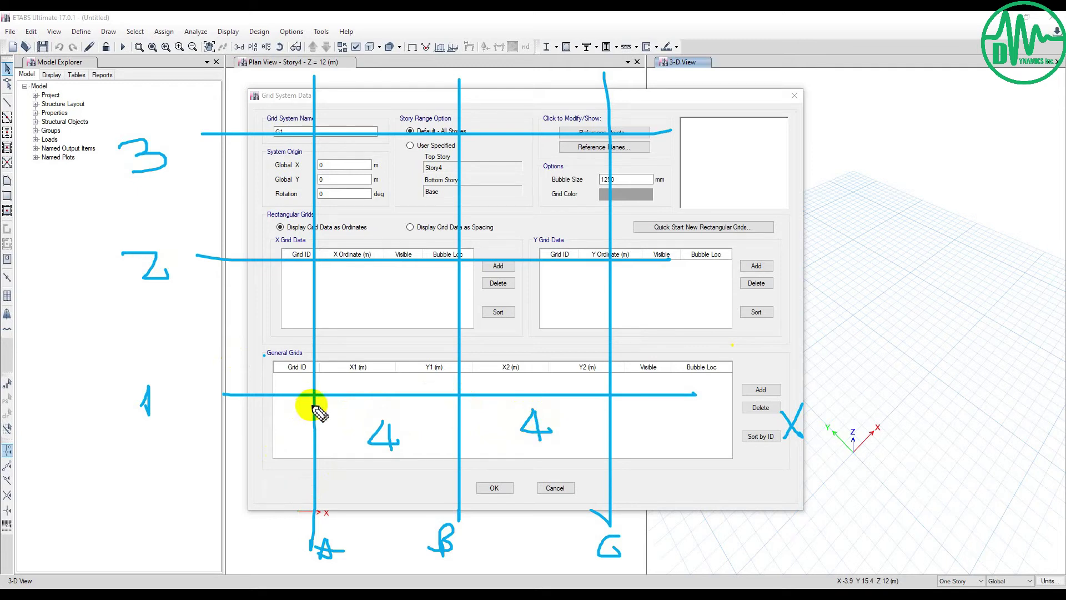
pyautogui.moveTo(226, 312)
pyautogui.mouseDown()
pyautogui.moveTo(236, 337)
pyautogui.moveTo(250, 329)
pyautogui.moveTo(255, 308)
pyautogui.moveTo(277, 330)
pyautogui.mouseUp()
pyautogui.moveTo(219, 196)
pyautogui.mouseDown()
pyautogui.moveTo(230, 194)
pyautogui.moveTo(238, 223)
pyautogui.moveTo(228, 223)
pyautogui.moveTo(266, 195)
pyautogui.moveTo(278, 220)
pyautogui.mouseUp()
pyautogui.click(248, 214)
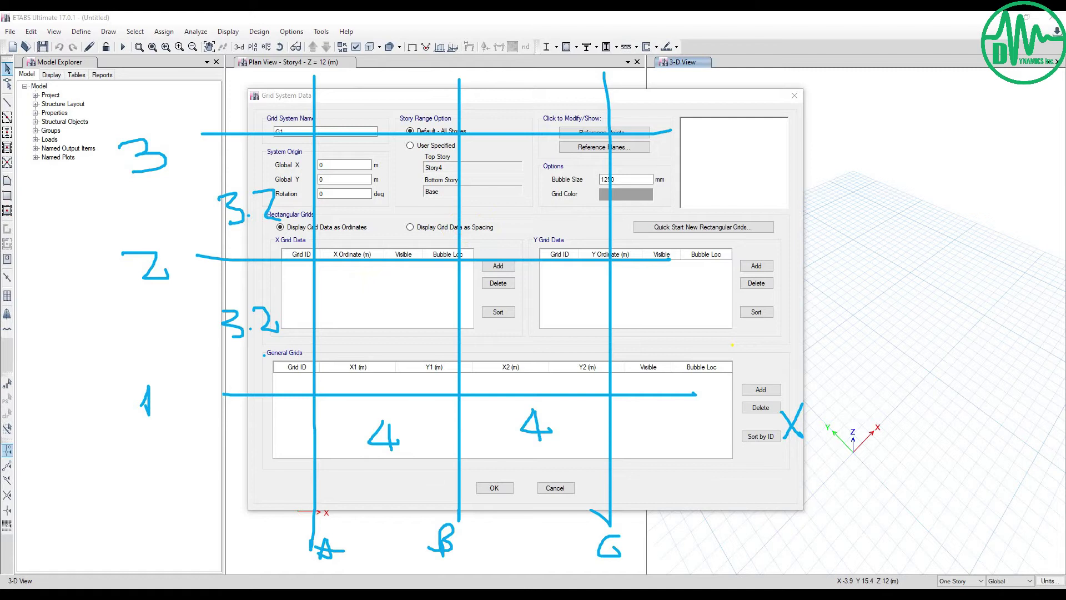
pyautogui.moveTo(706, 148); pyautogui.dragTo(396, 161)
# Erase the pen sketch annotations and switch to Display Grid Data as Spacing.
pyautogui.moveTo(148, 252)
pyautogui.mouseDown()
pyautogui.moveTo(225, 210)
pyautogui.moveTo(293, 124)
pyautogui.mouseUp()
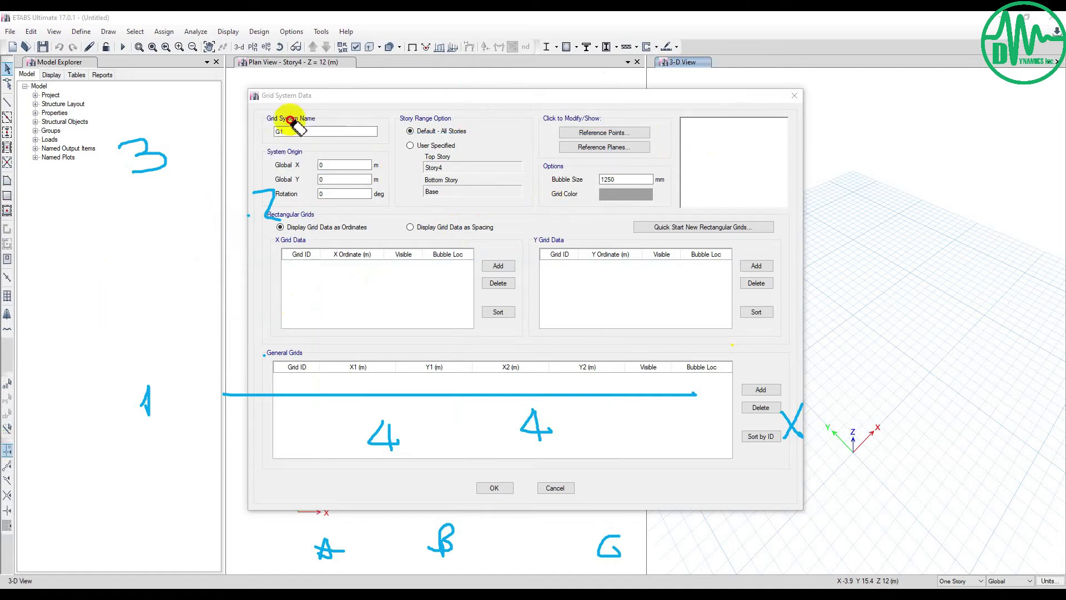
pyautogui.click(265, 206)
pyautogui.click(158, 154)
pyautogui.click(147, 401)
pyautogui.click(405, 394)
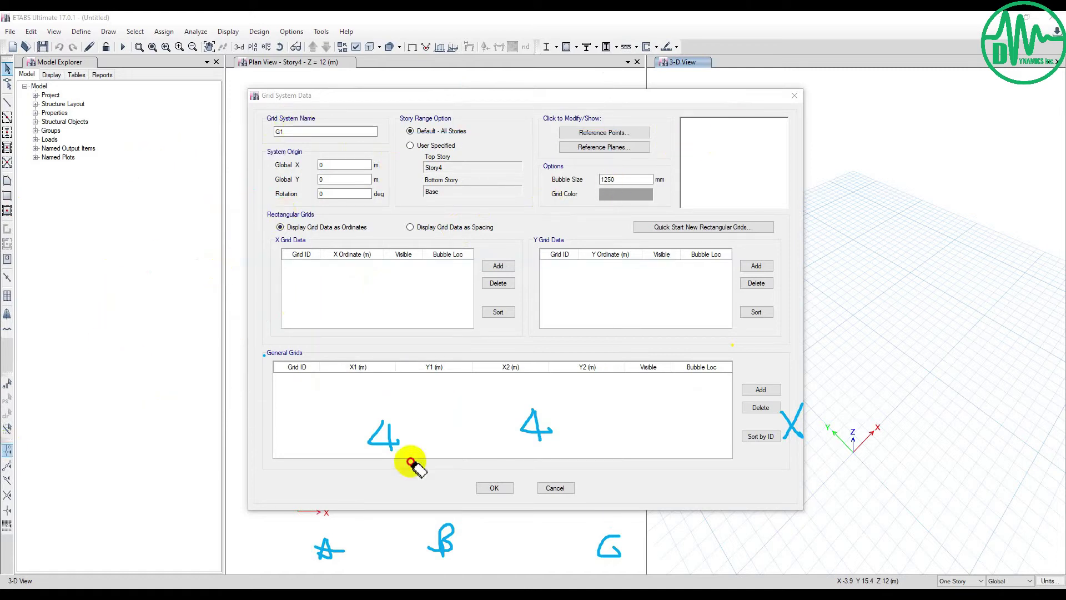
pyautogui.click(386, 436)
pyautogui.click(535, 426)
pyautogui.click(610, 545)
pyautogui.click(791, 422)
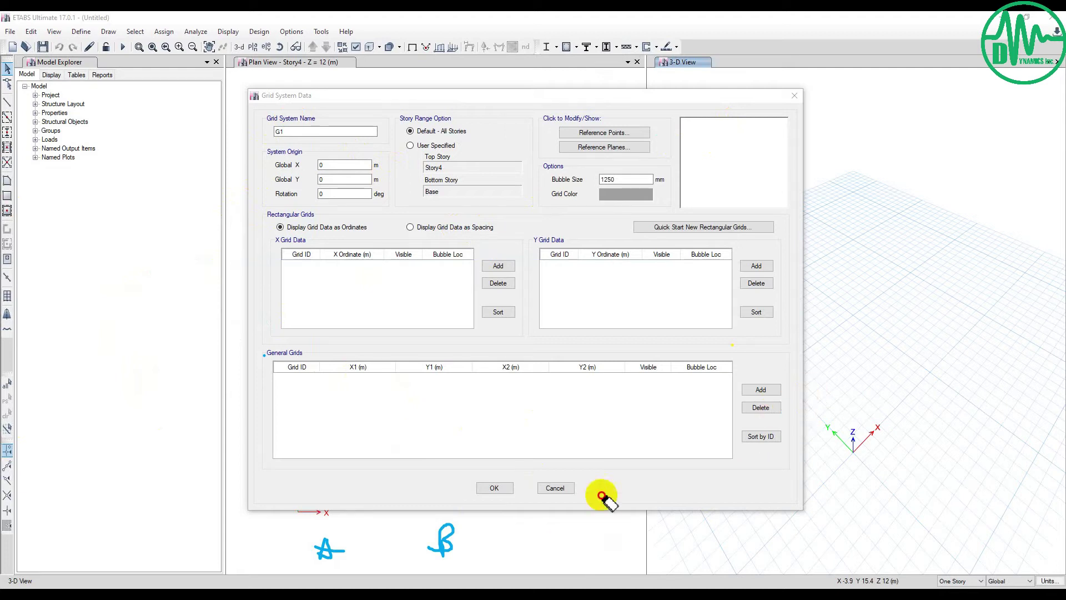
pyautogui.click(441, 539)
pyautogui.click(330, 549)
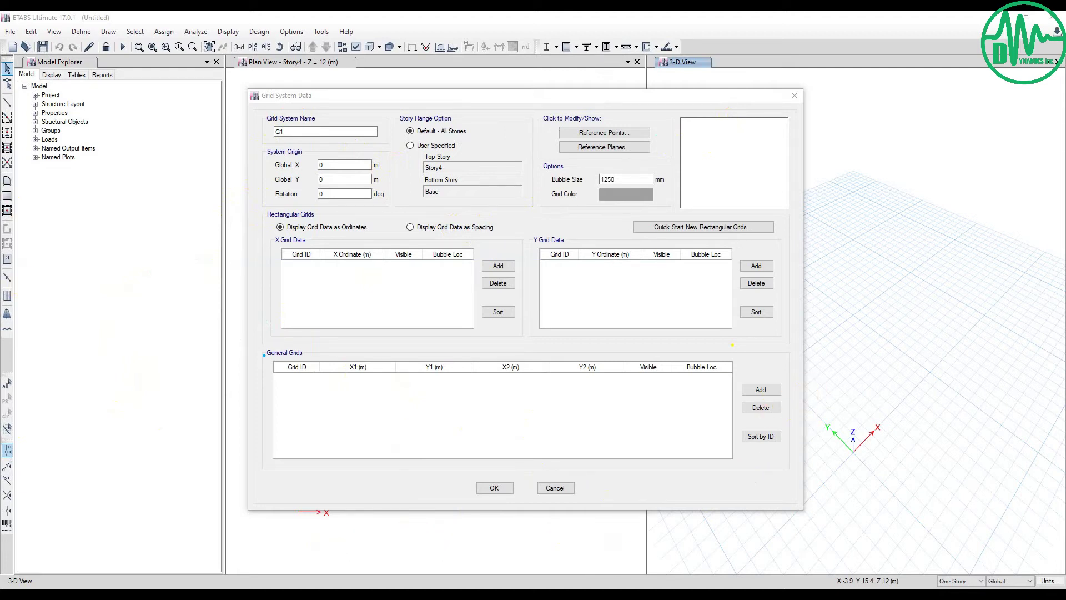
pyautogui.click(410, 227)
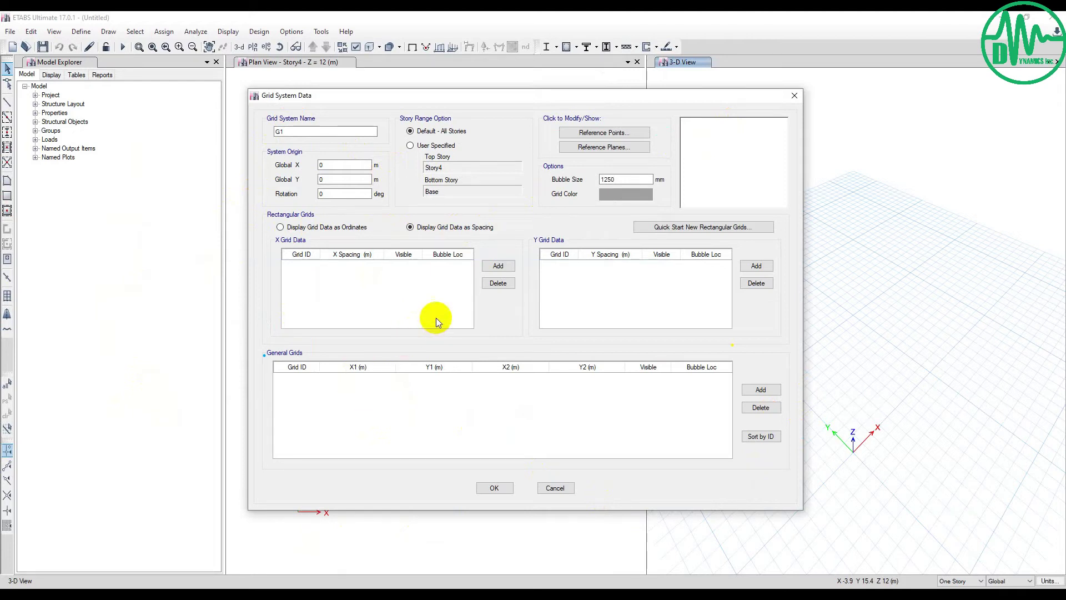
# Add three X grid lines A, B and C.
pyautogui.click(499, 268)
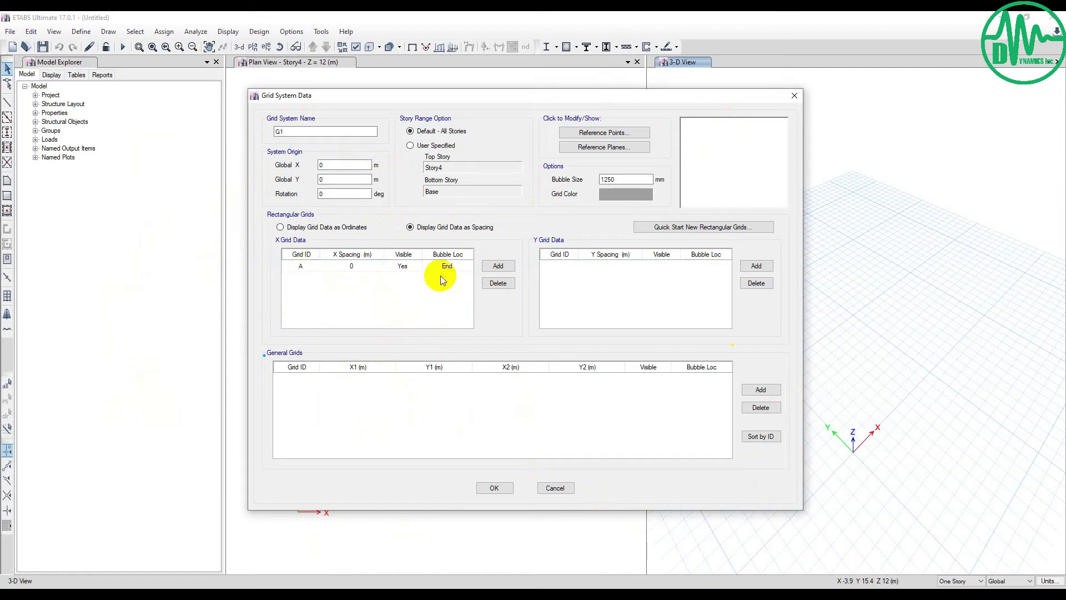
pyautogui.click(498, 266)
pyautogui.click(498, 266)
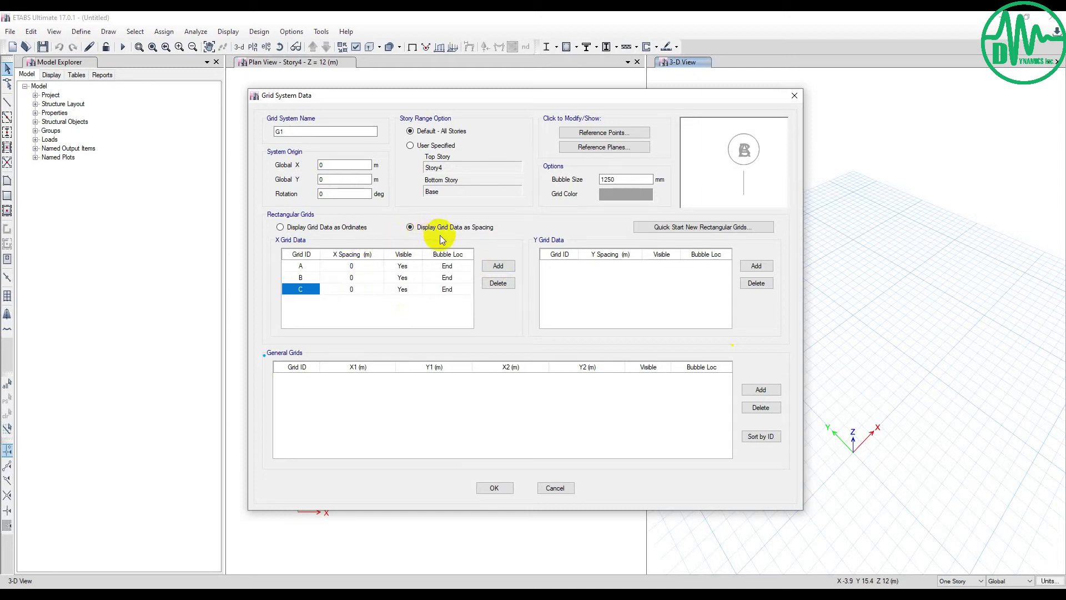
# Give X lines A and B 4 m spacing and add Y grid rows.
pyautogui.click(363, 277)
pyautogui.write('4')
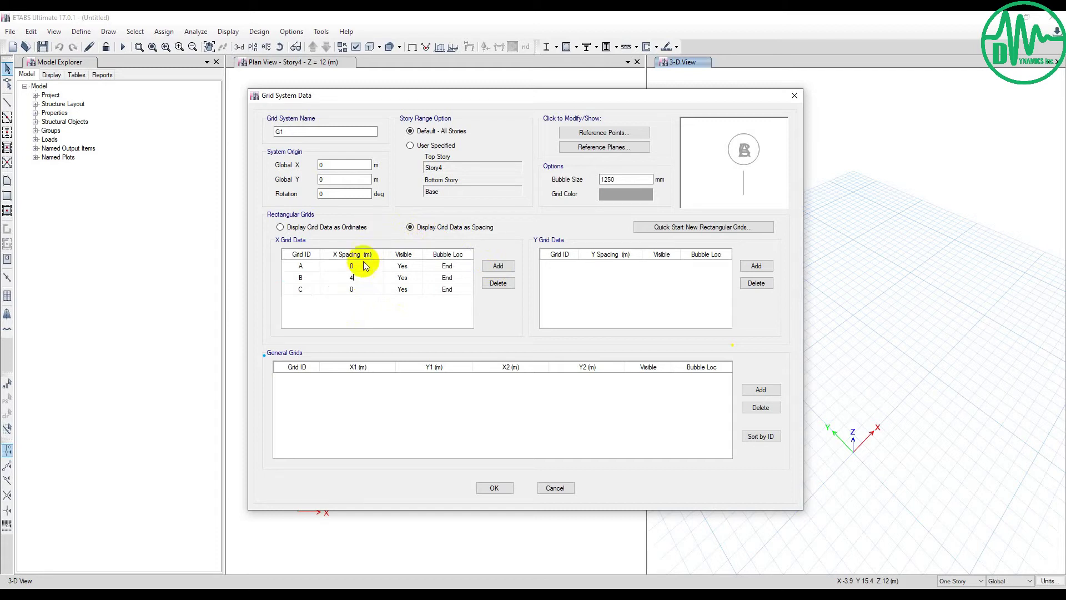
pyautogui.click(365, 264)
pyautogui.write('4')
pyautogui.click(412, 321)
pyautogui.press('Return')
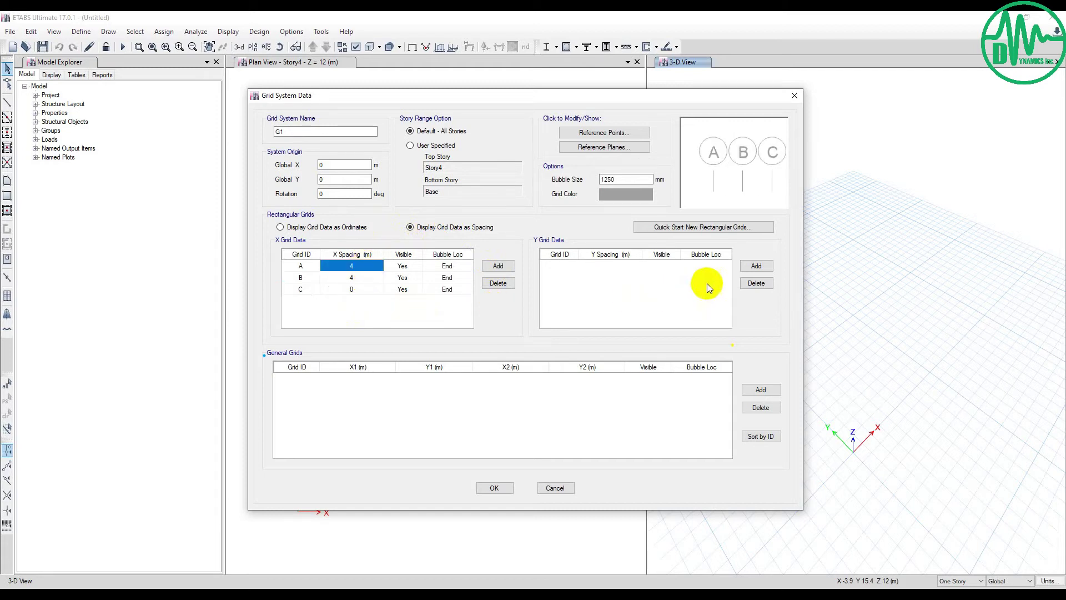
pyautogui.click(751, 267)
pyautogui.click(750, 267)
pyautogui.click(751, 266)
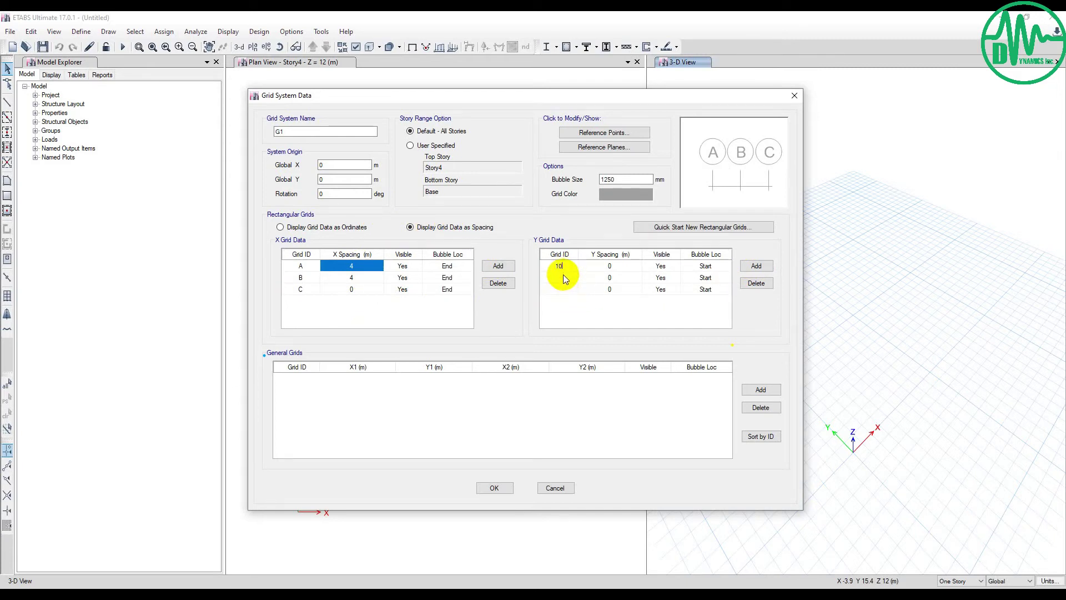
# Label the three Y grid lines 1, 2 and 3.
pyautogui.write('10')
pyautogui.press('BackSpace')
pyautogui.click(562, 276)
pyautogui.write('2')
pyautogui.click(567, 290)
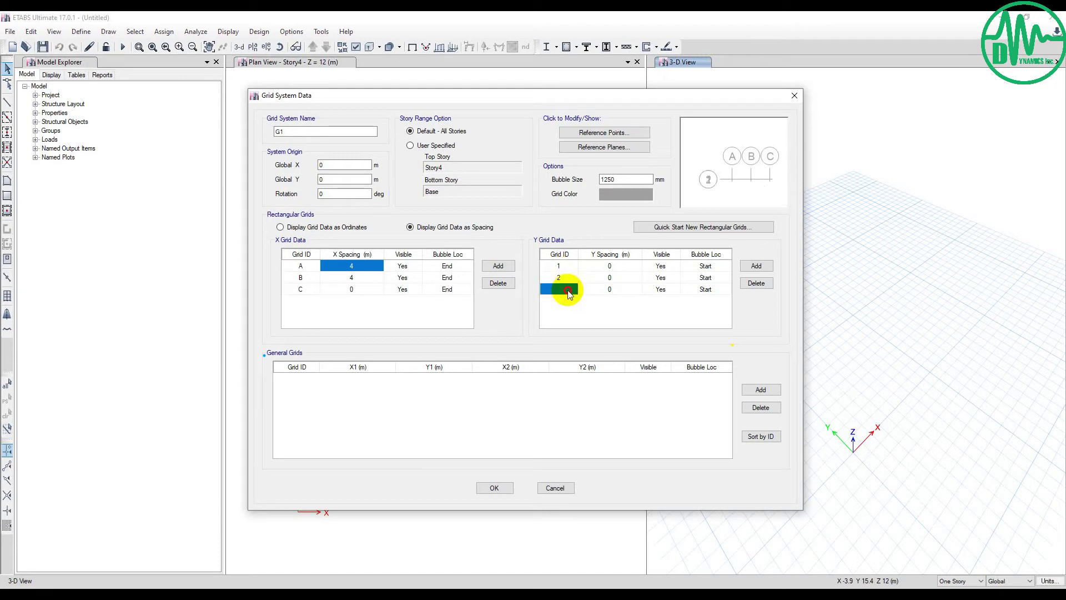
pyautogui.write('3')
# Set the spacing of Y lines 1 and 2 to 3.2 m.
pyautogui.click(611, 277)
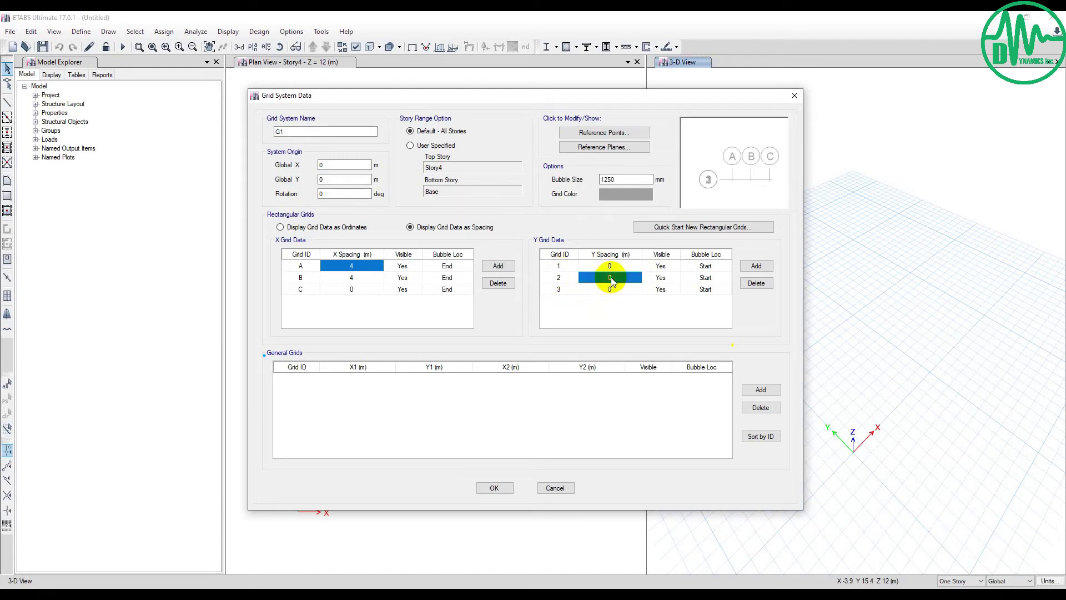
pyautogui.write('3.2')
pyautogui.click(610, 265)
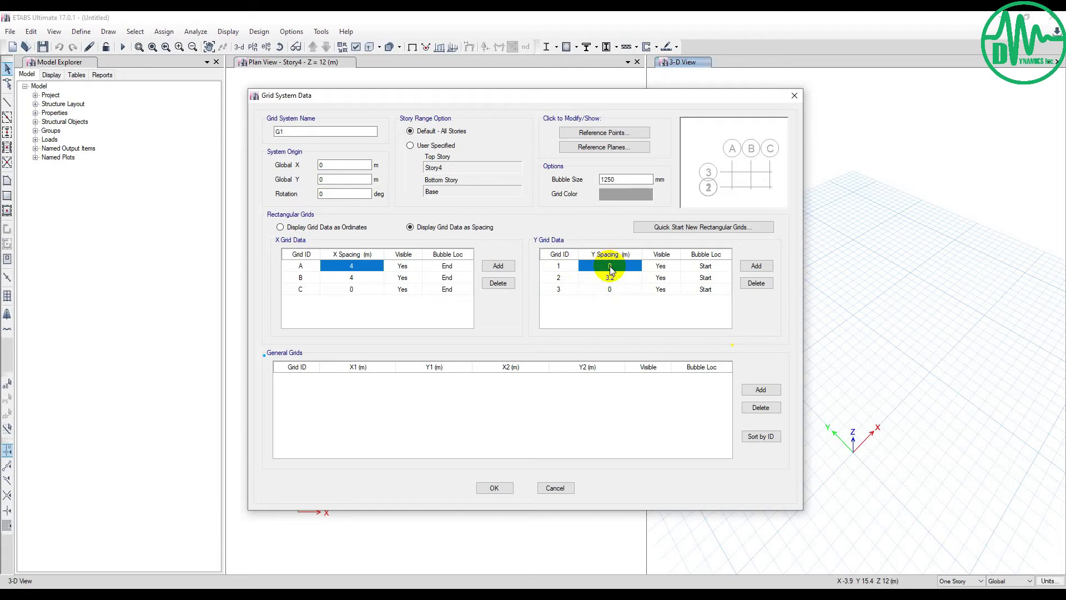
pyautogui.write('3.2')
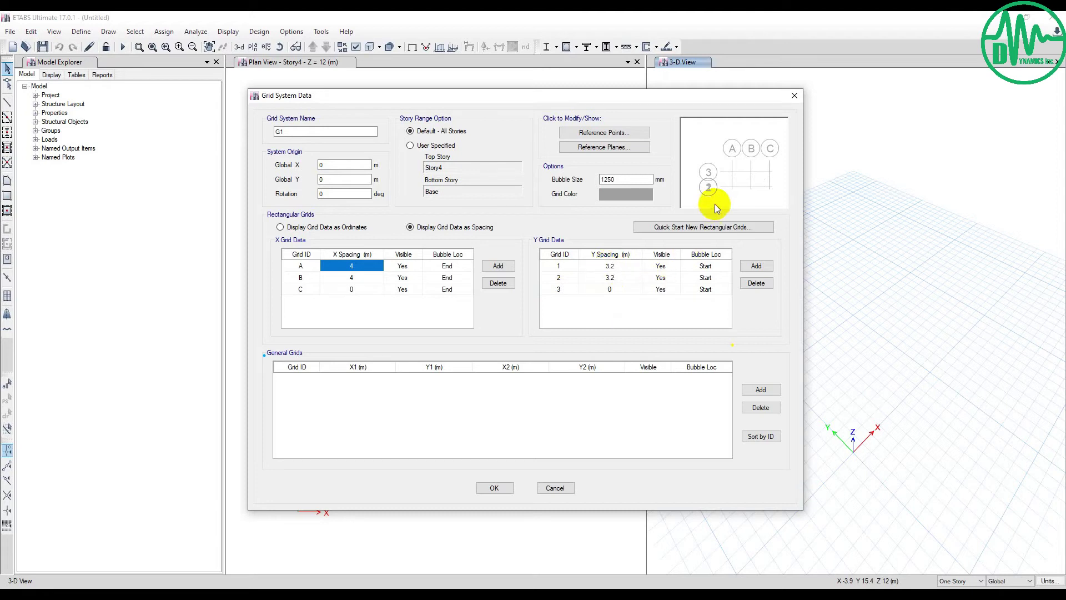
pyautogui.press('Return')
pyautogui.click(371, 289)
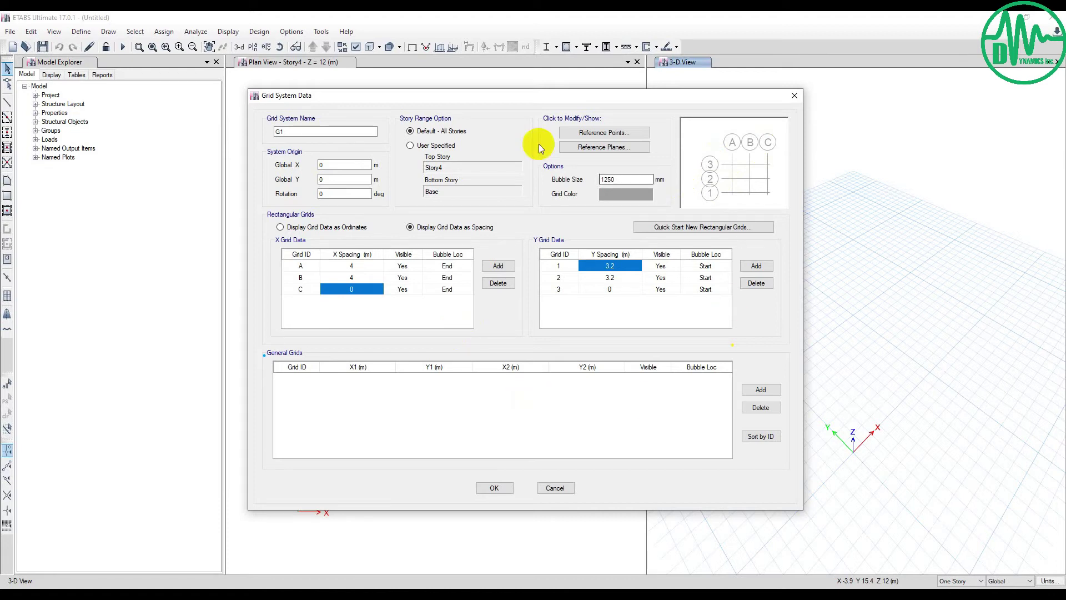
# Accept the new grid, refresh the views, and open the Story Data table.
pyautogui.click(493, 488)
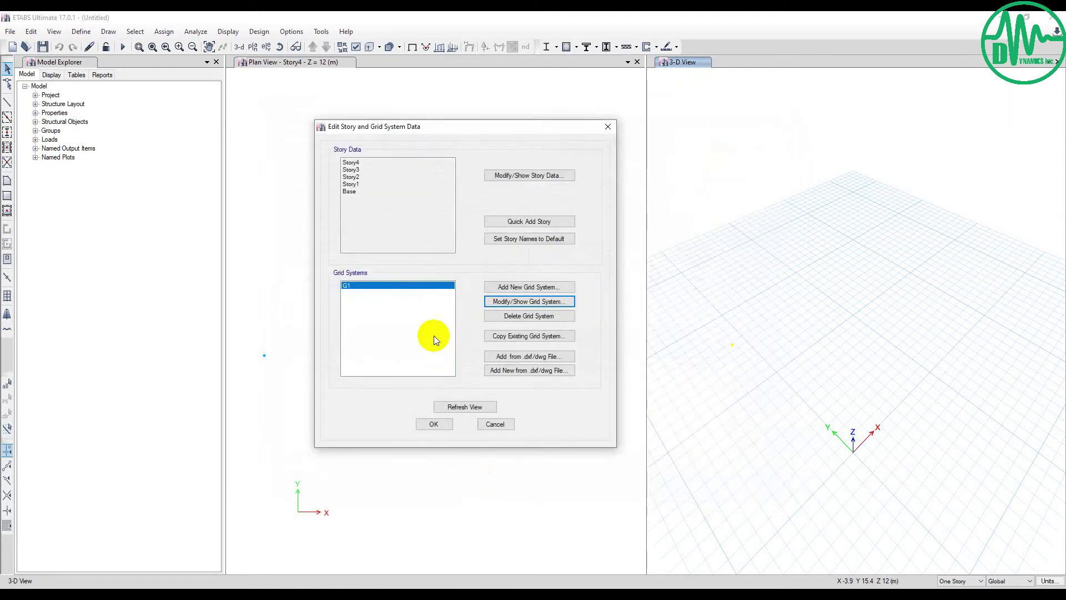
pyautogui.click(476, 404)
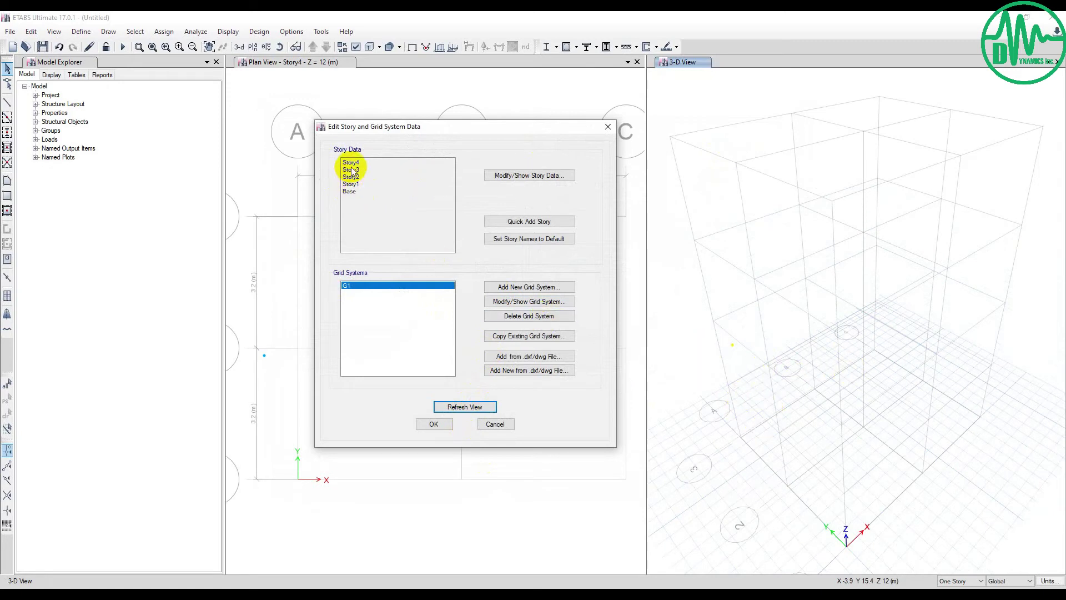
pyautogui.click(508, 175)
pyautogui.moveTo(510, 158); pyautogui.dragTo(426, 140)
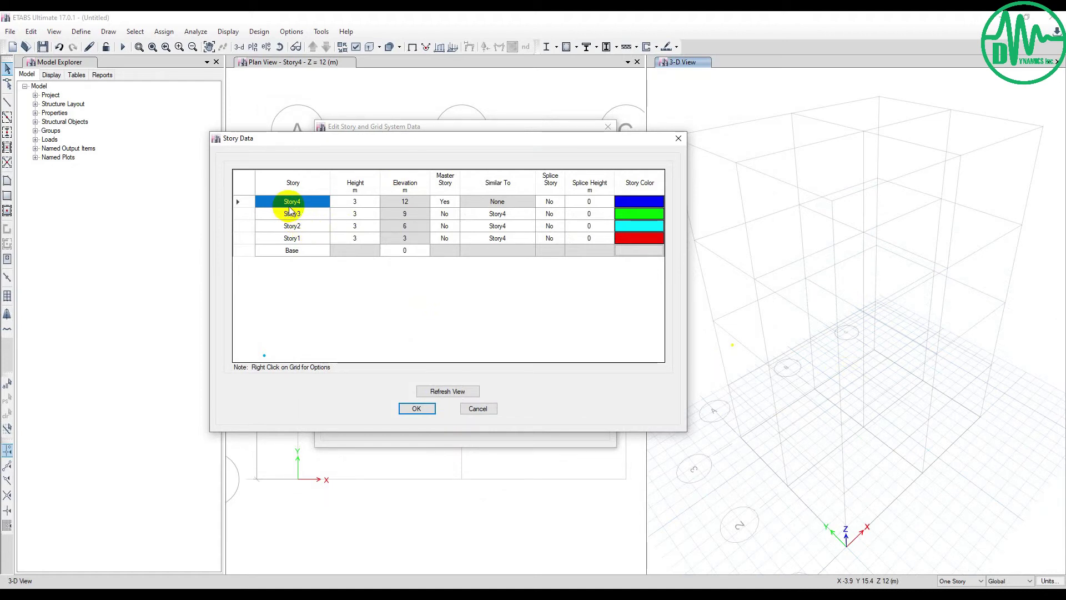
# Change the Story2, Story3 and Story4 heights to 3.2 m.
pyautogui.click(353, 226)
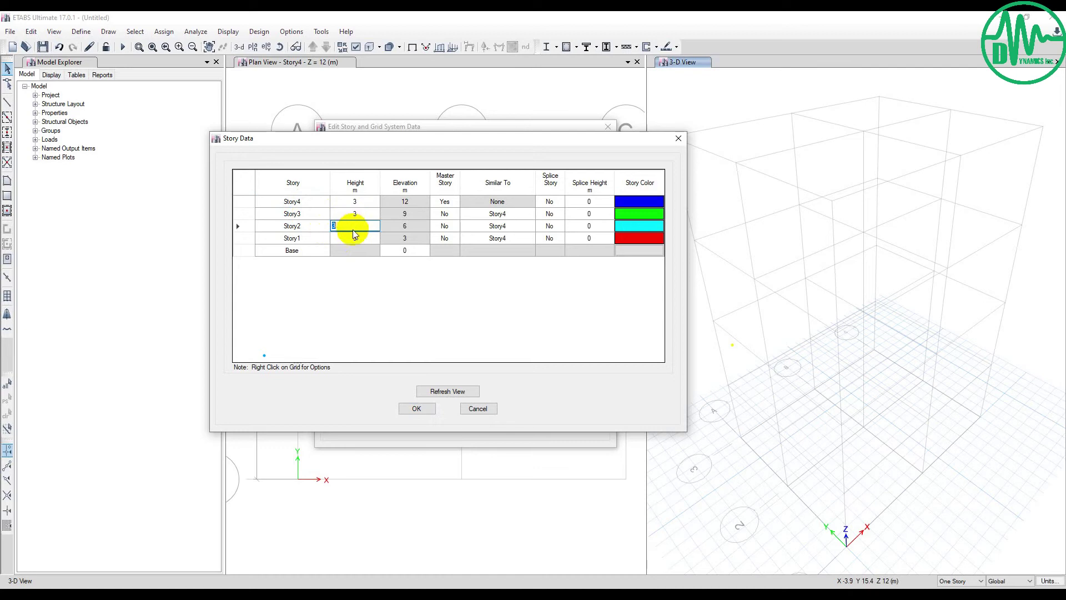
pyautogui.click(349, 215)
pyautogui.click(350, 205)
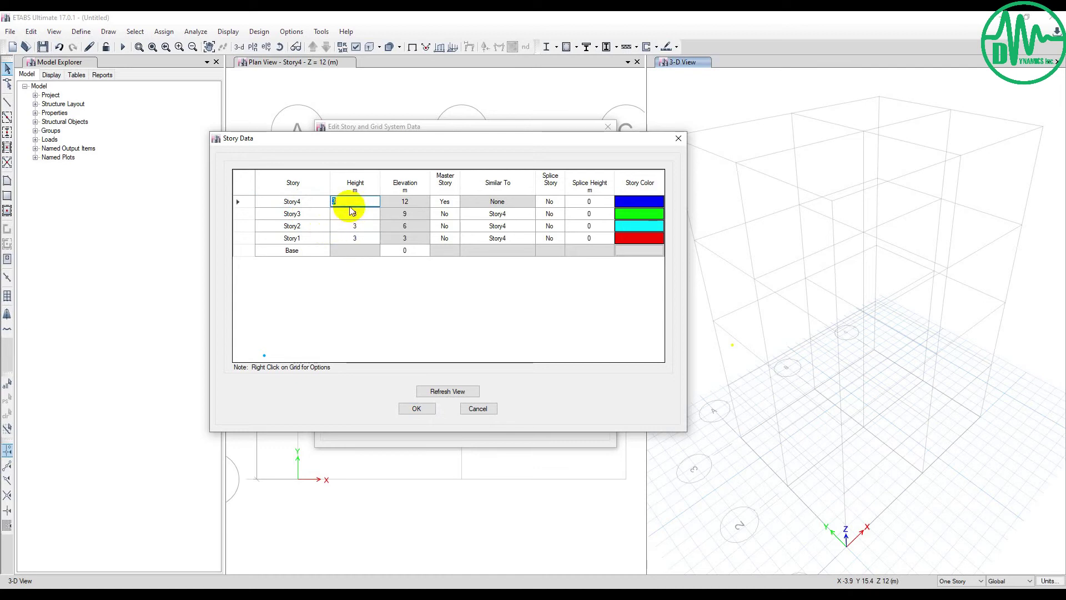
pyautogui.click(352, 227)
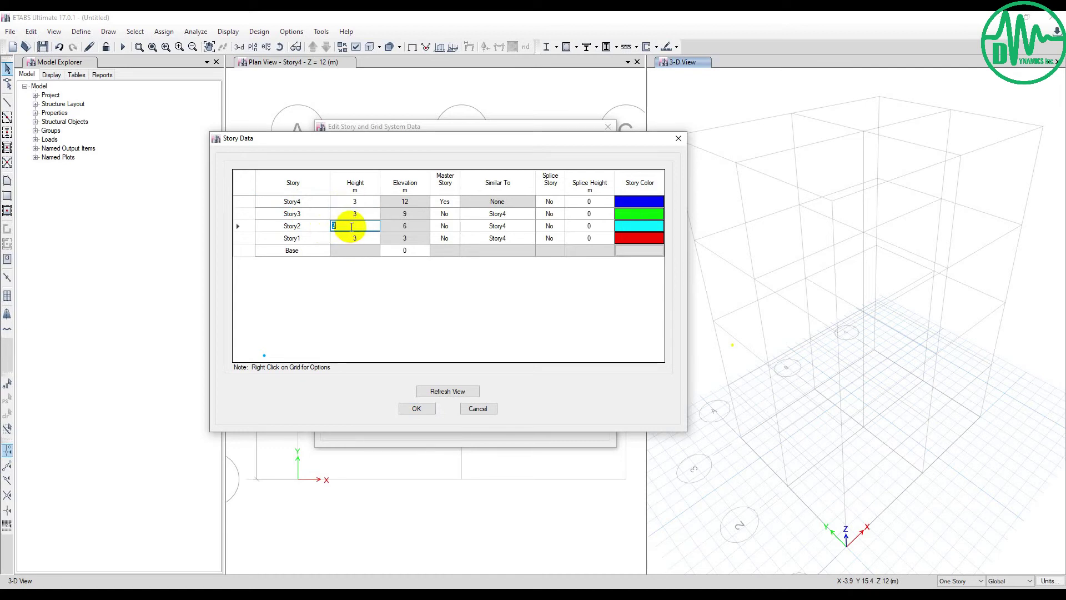
pyautogui.write('.2')
pyautogui.click(351, 214)
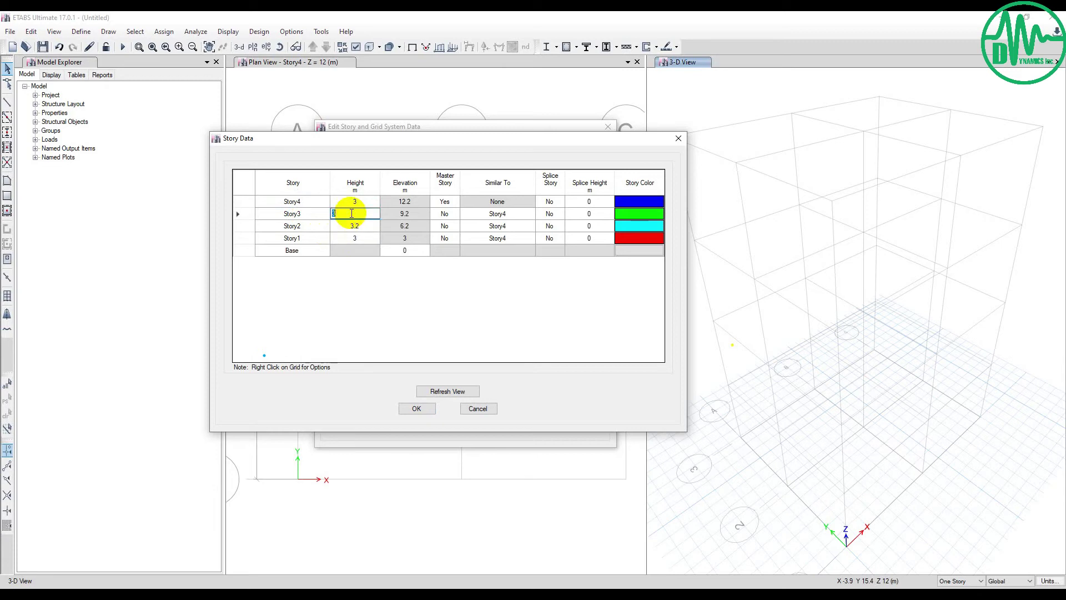
pyautogui.write('.2')
pyautogui.click(358, 201)
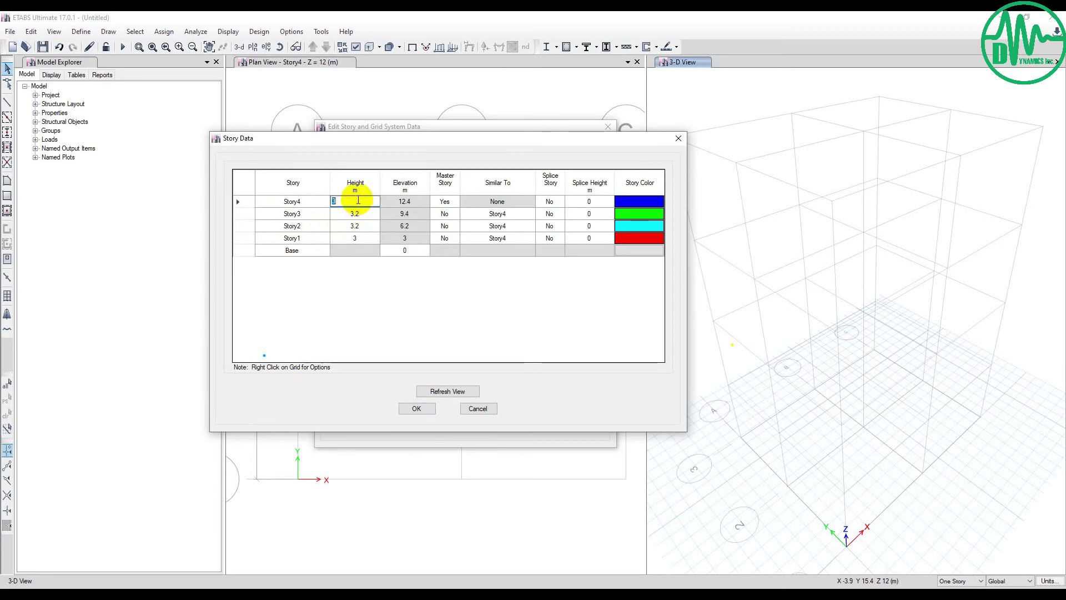
pyautogui.write('.2')
pyautogui.press('Return')
# Bring up the Story4 row's context menu to reach Add Story.
pyautogui.click(304, 200)
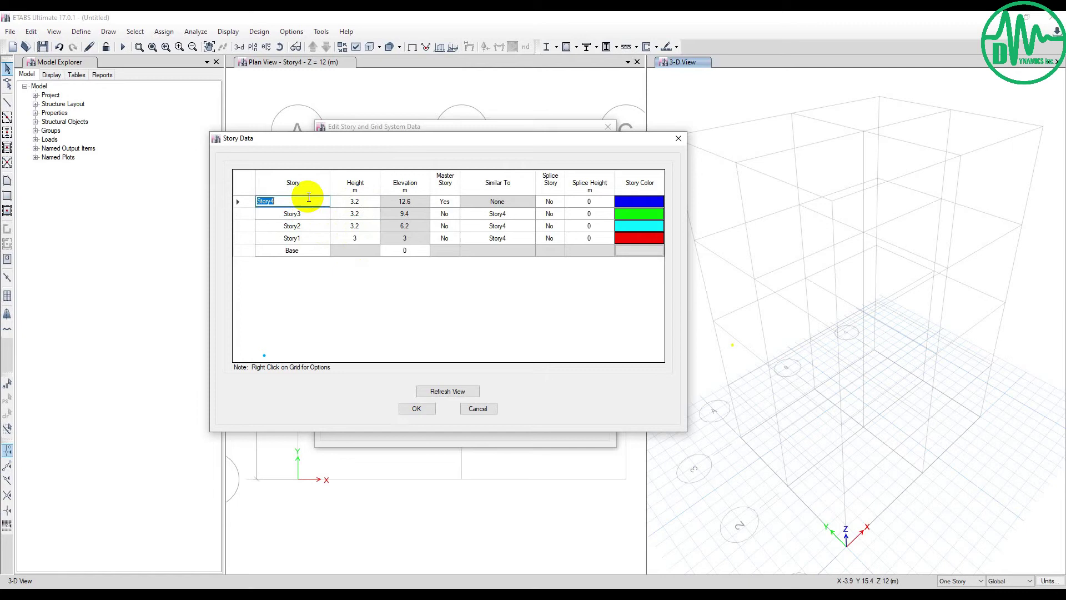
pyautogui.rightClick(291, 202)
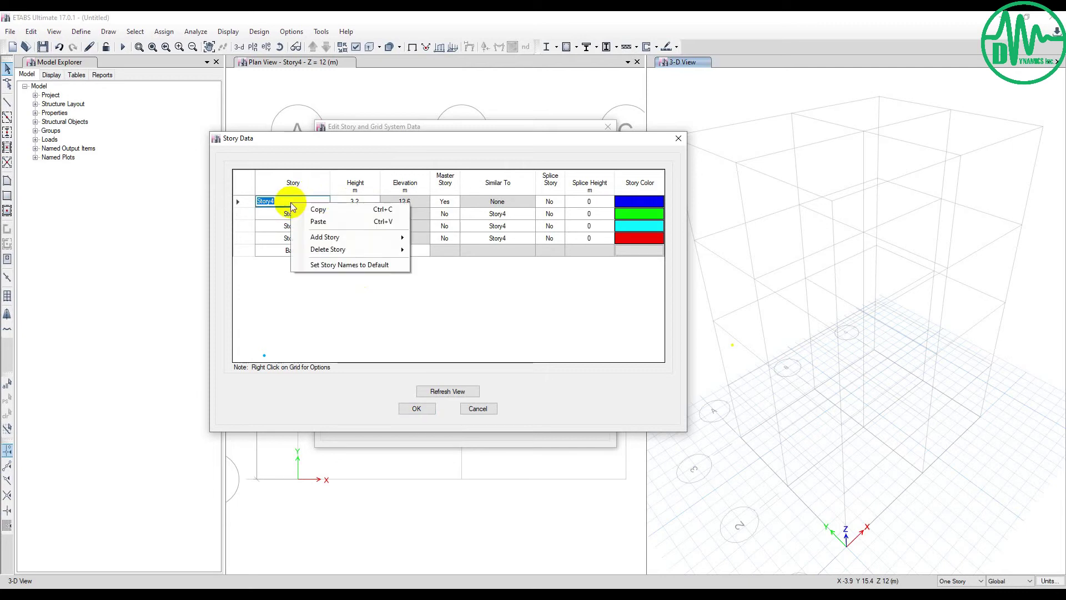
pyautogui.press('Escape')
pyautogui.rightClick(273, 199)
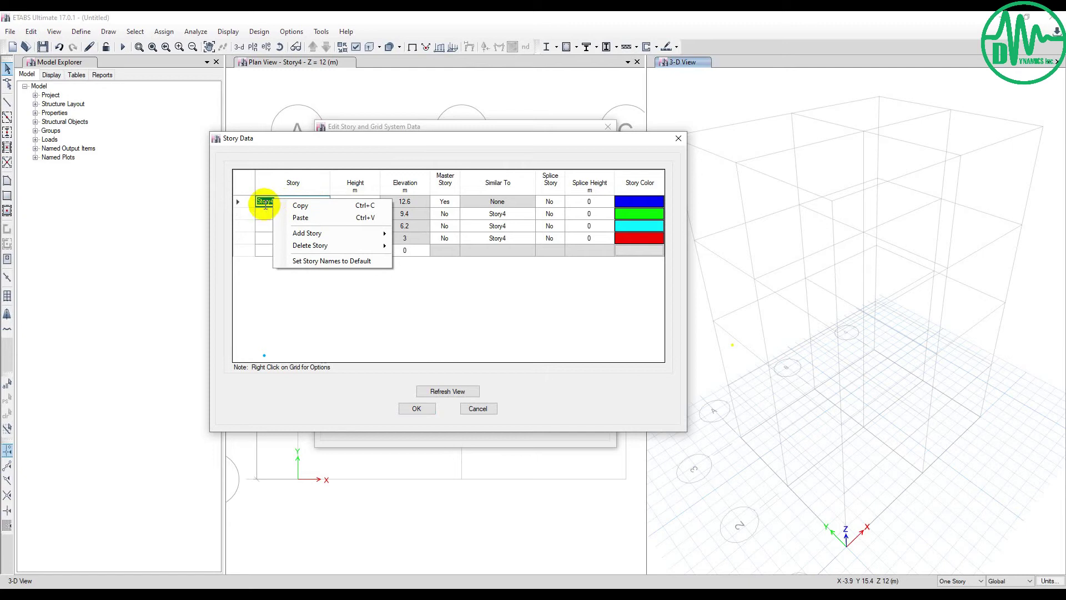
pyautogui.moveTo(285, 233)
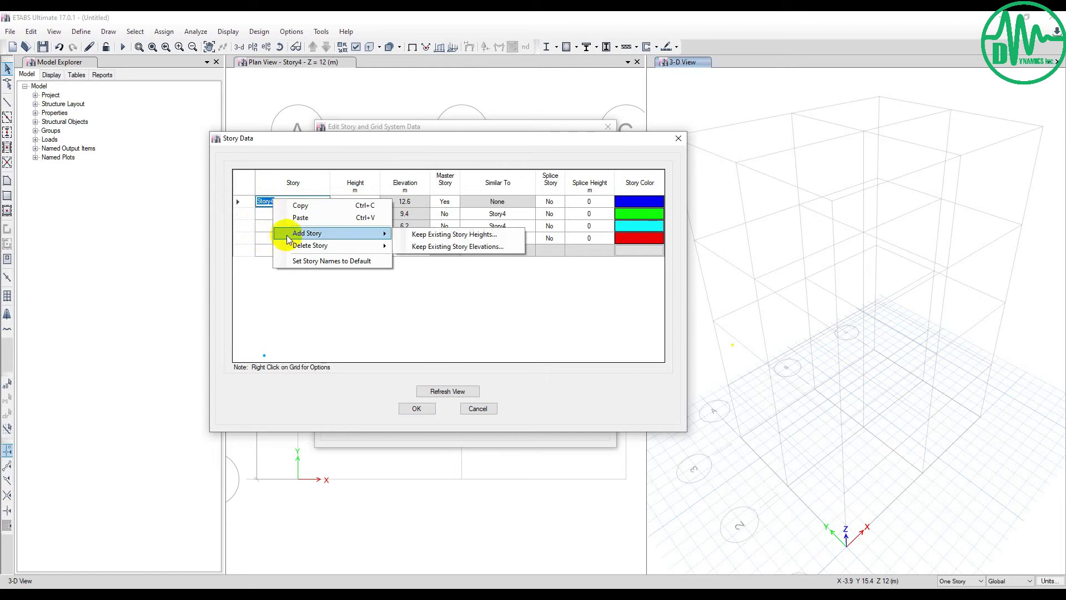
# Add 2 stories of 4 m above Story4, keeping existing heights, and refresh to six stories.
pyautogui.click(418, 236)
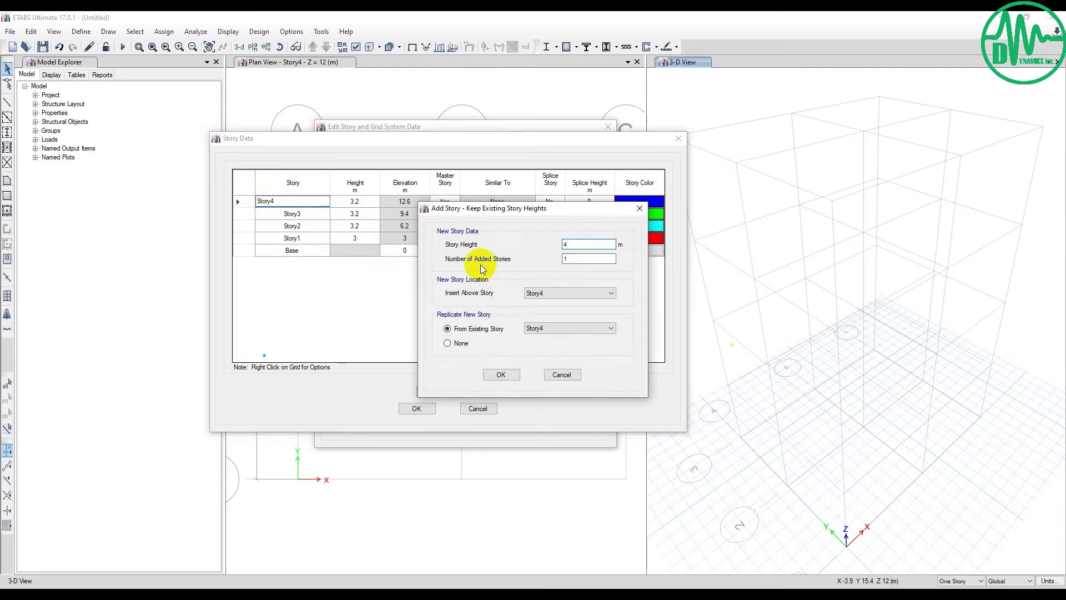
pyautogui.click(572, 259)
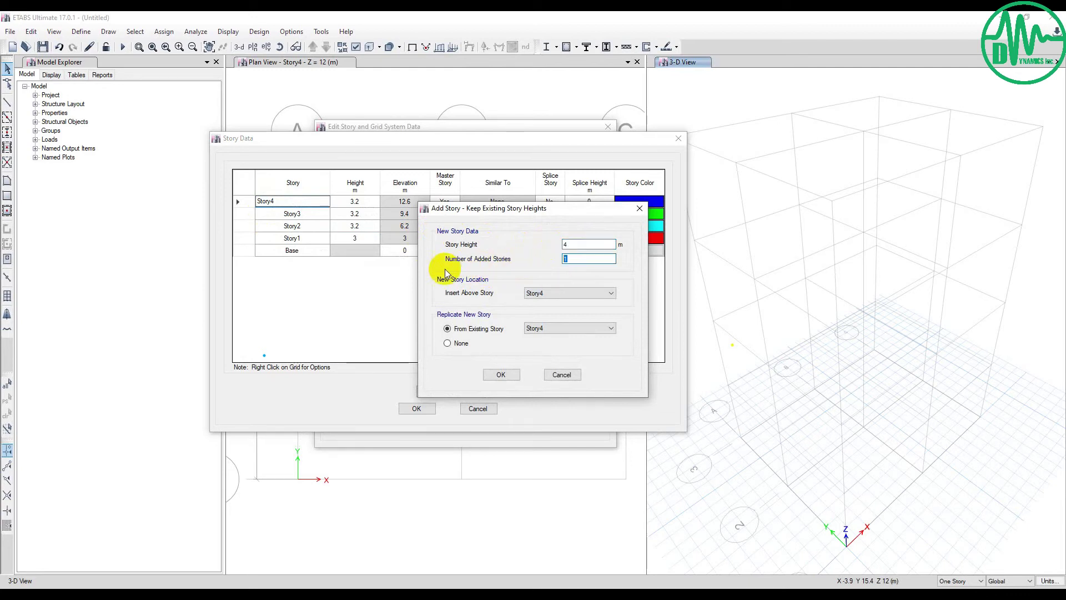
pyautogui.write('2')
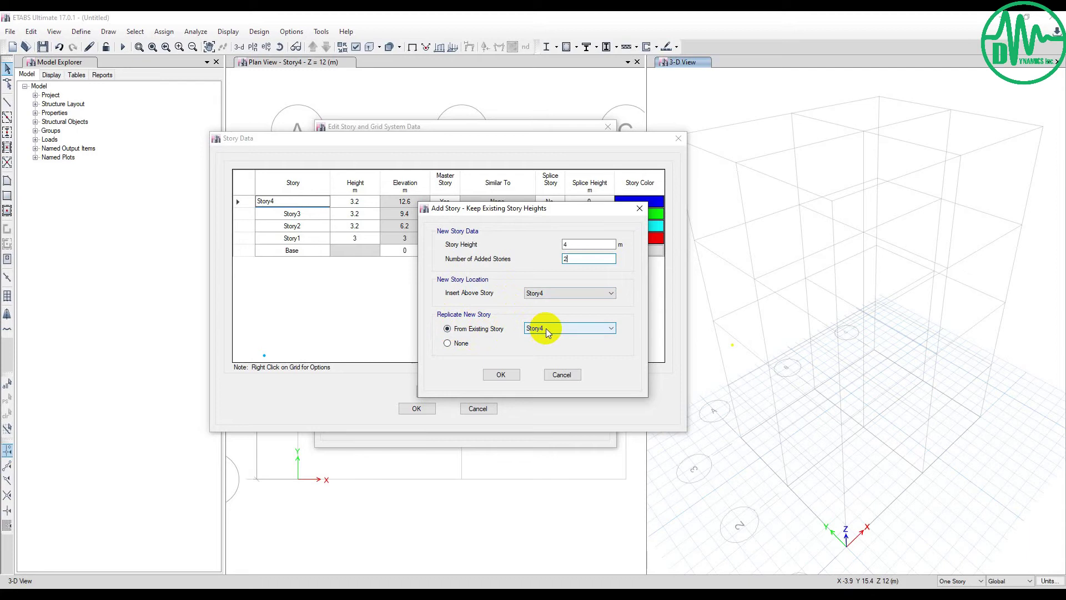
pyautogui.click(501, 375)
pyautogui.click(445, 389)
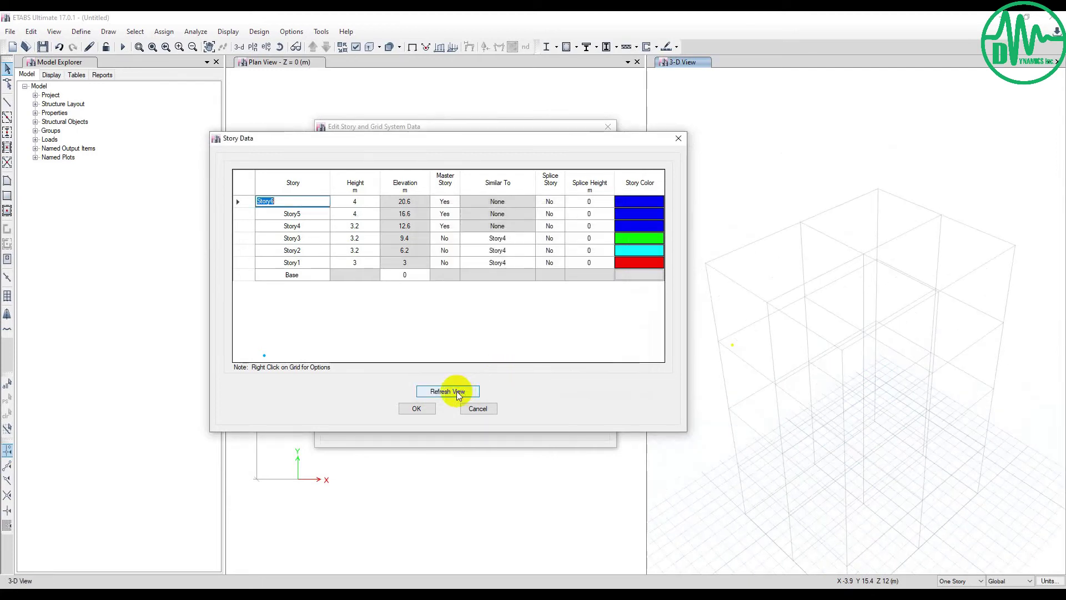
pyautogui.click(417, 408)
pyautogui.click(772, 331)
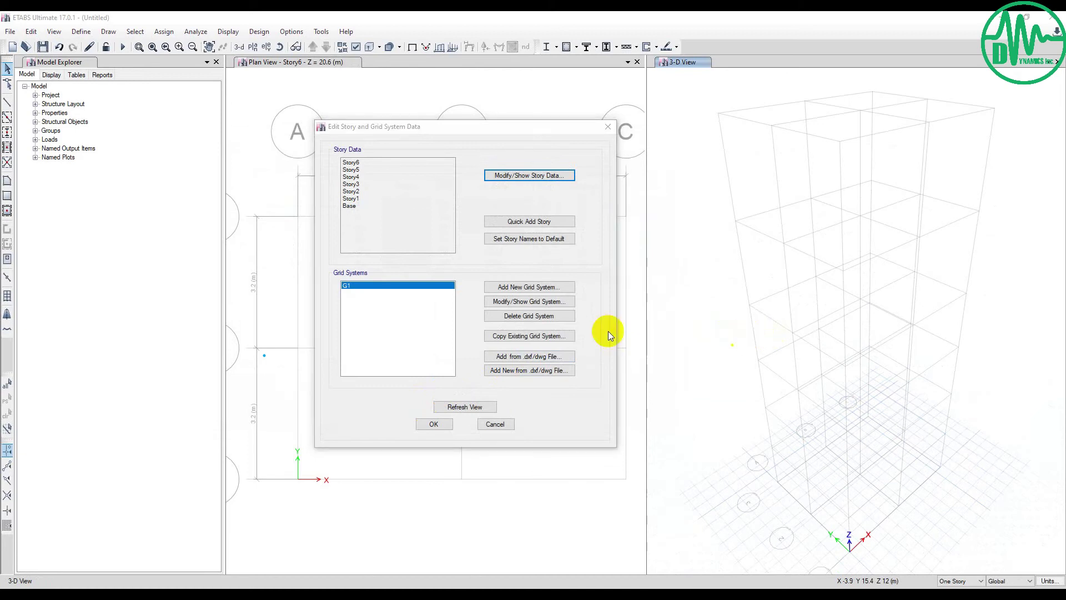
pyautogui.click(454, 409)
# Close Edit Story and Grid System Data and fit the Story6 plan and 3-D tower in view.
pyautogui.click(433, 424)
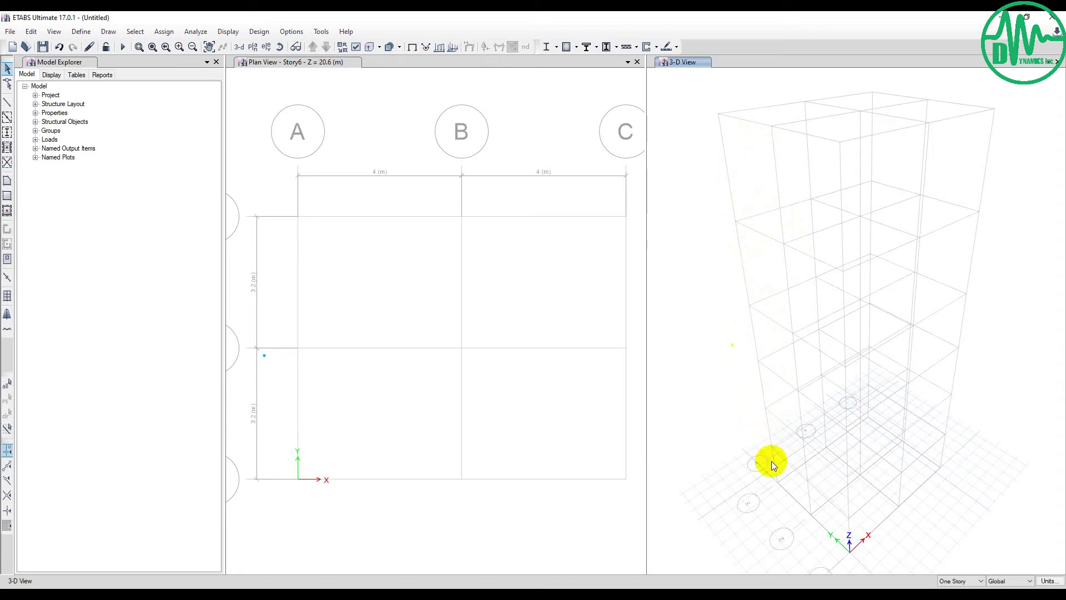
pyautogui.moveTo(750, 428); pyautogui.dragTo(777, 373, button='middle')
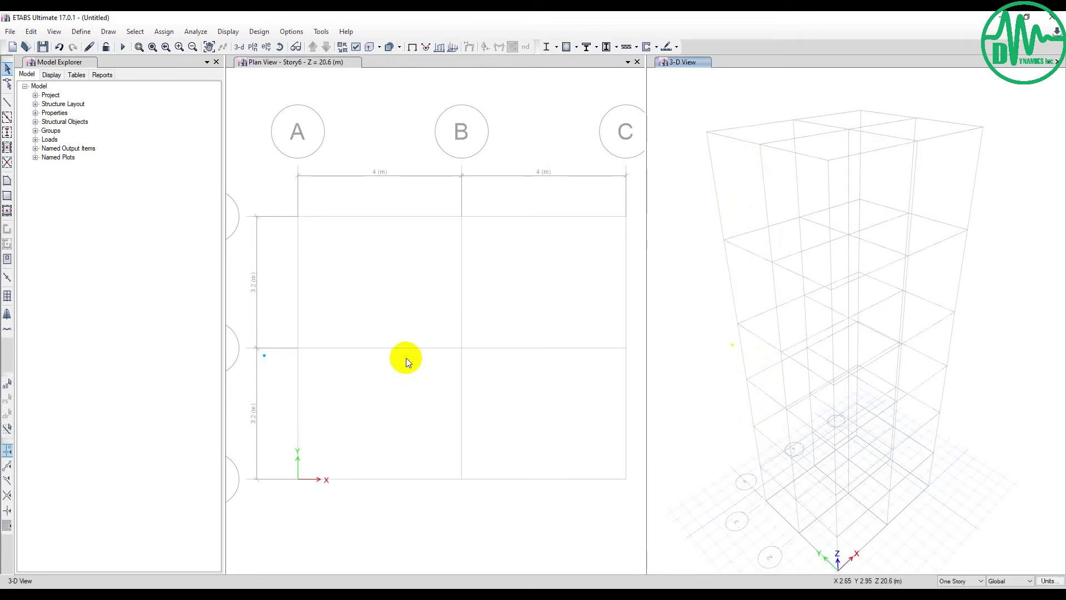
pyautogui.moveTo(437, 335)
pyautogui.mouseDown(button='middle')
pyautogui.moveTo(409, 338)
pyautogui.moveTo(431, 326)
pyautogui.mouseUp(button='middle')
pyautogui.scroll(-3, 406, 325)
pyautogui.scroll(3, 409, 327)
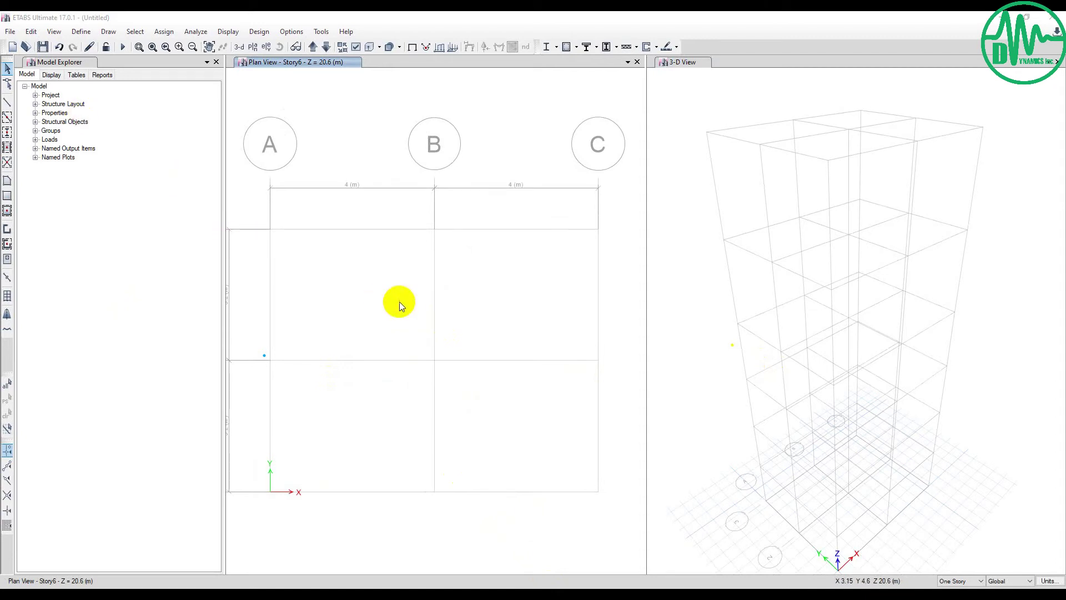
pyautogui.scroll(-3, 398, 302)
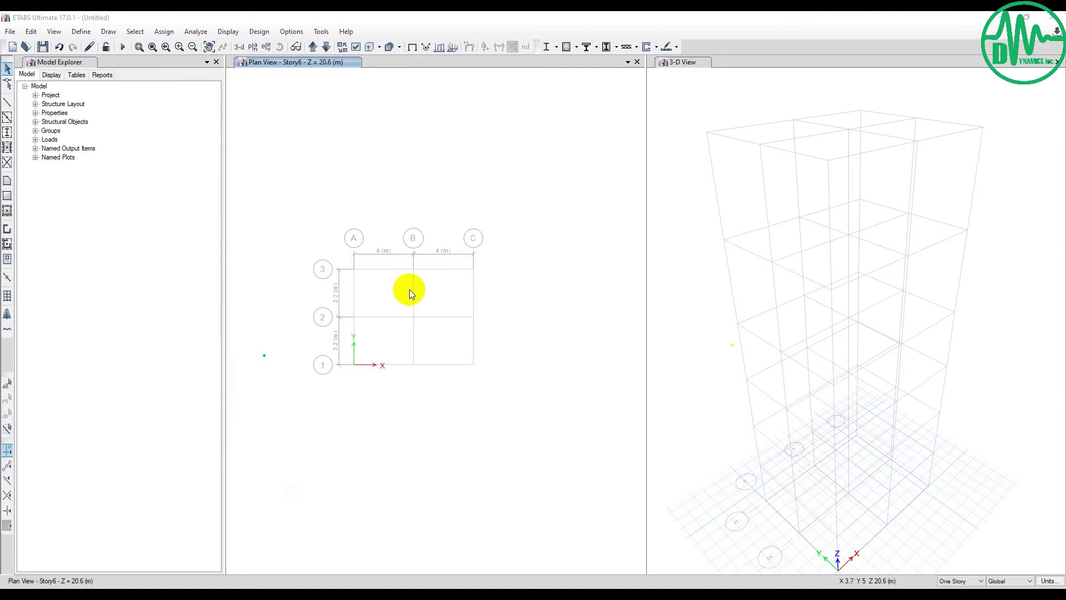
pyautogui.scroll(3, 408, 289)
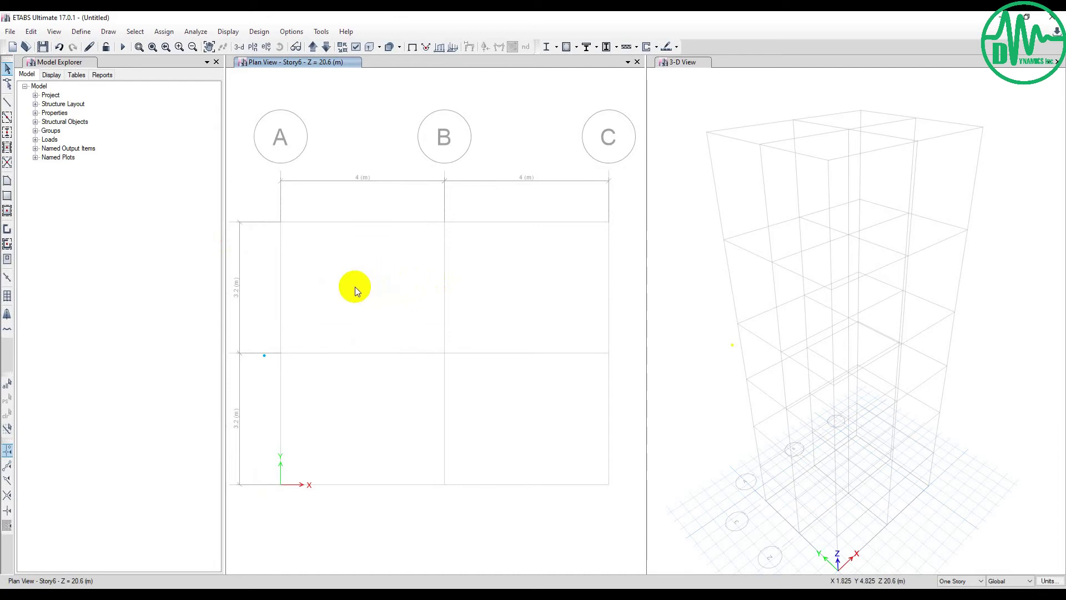
# On Story1, place columns at all nine grid intersections with a window over the grid.
pyautogui.click(6, 134)
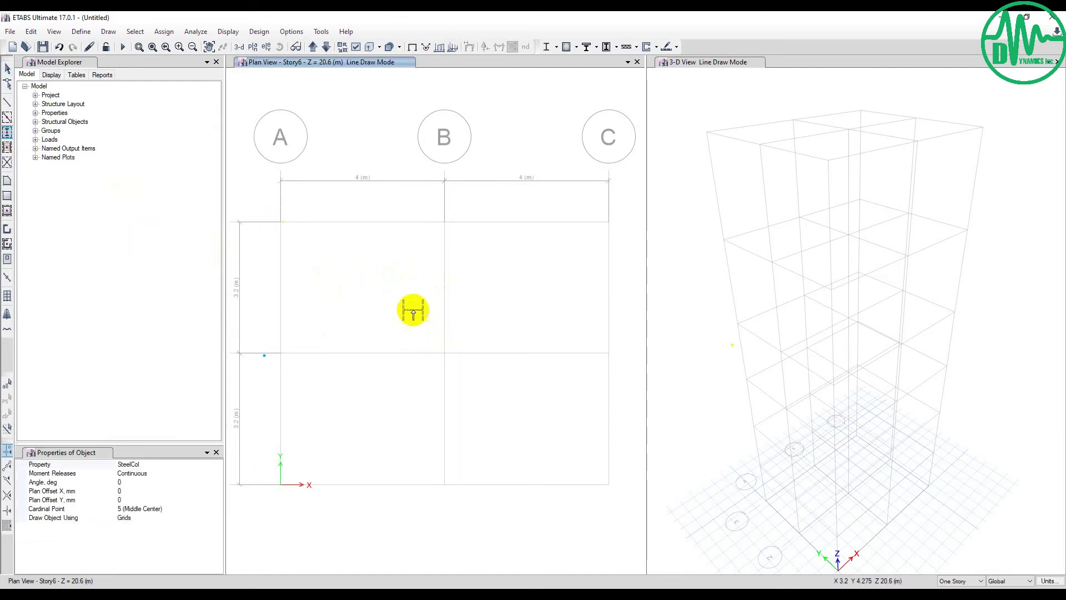
pyautogui.click(314, 48)
pyautogui.click(313, 48)
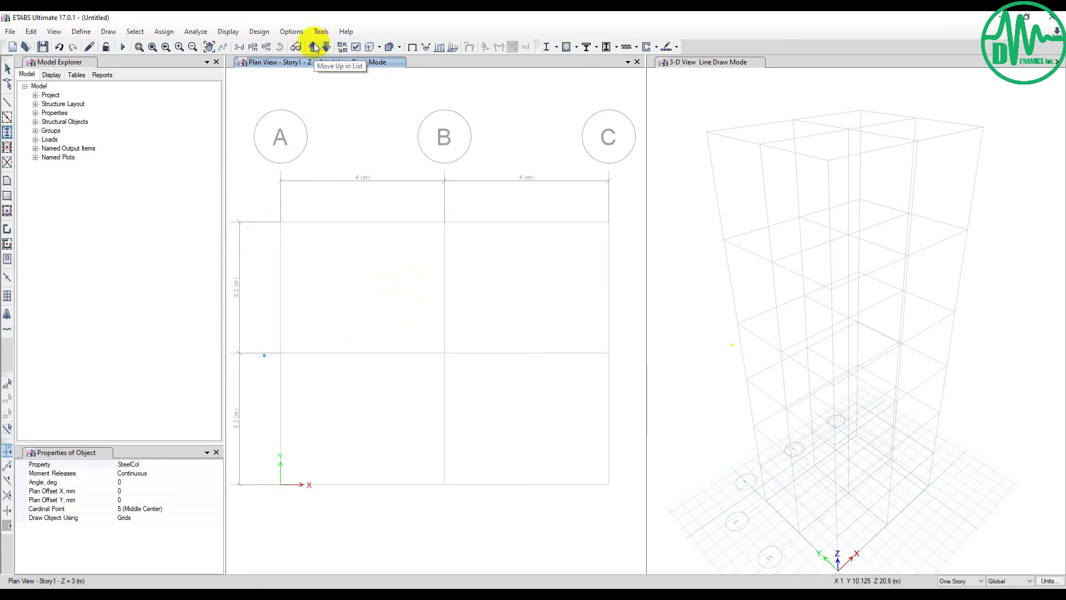
pyautogui.moveTo(257, 189); pyautogui.dragTo(622, 521)
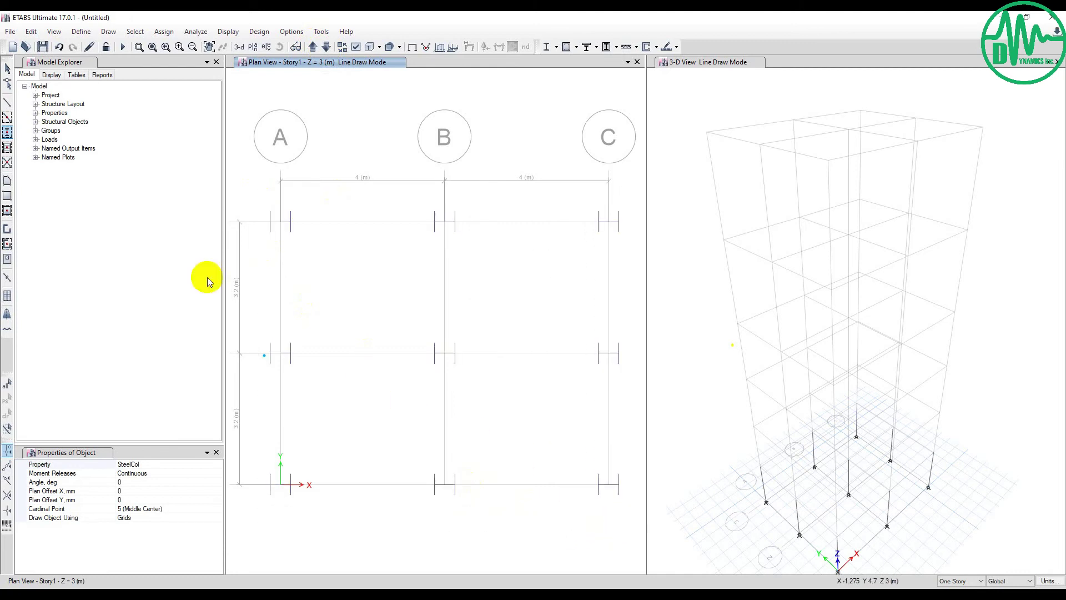
# Draw beams along every Story1 grid line using Draw Frame in Region/Grids.
pyautogui.click(7, 101)
pyautogui.click(8, 117)
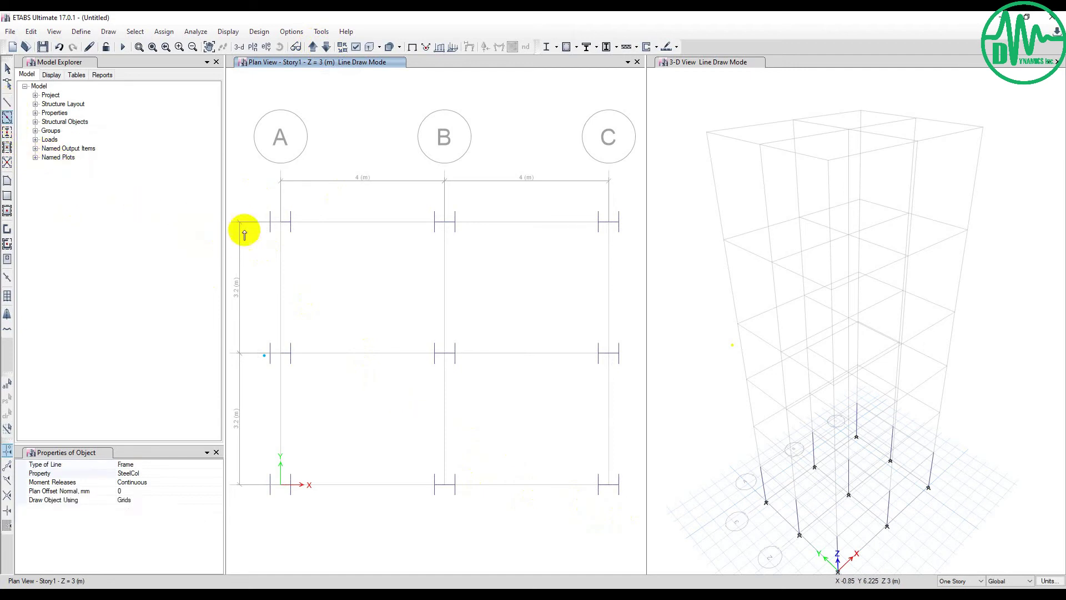
pyautogui.moveTo(252, 196)
pyautogui.mouseDown()
pyautogui.moveTo(538, 526)
pyautogui.moveTo(655, 536)
pyautogui.mouseUp()
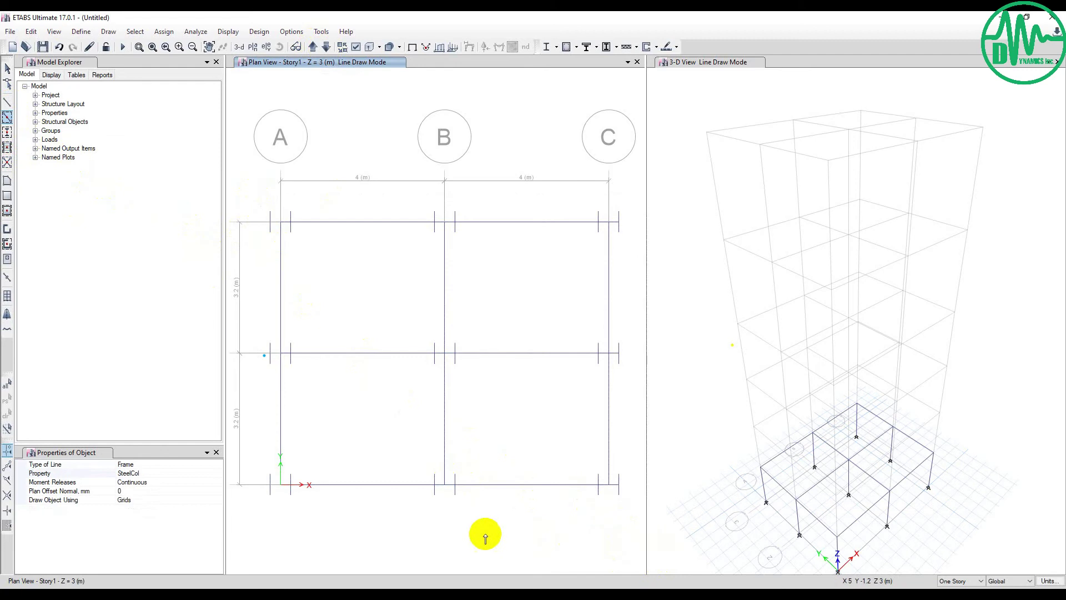
pyautogui.moveTo(488, 464); pyautogui.dragTo(471, 417, button='middle')
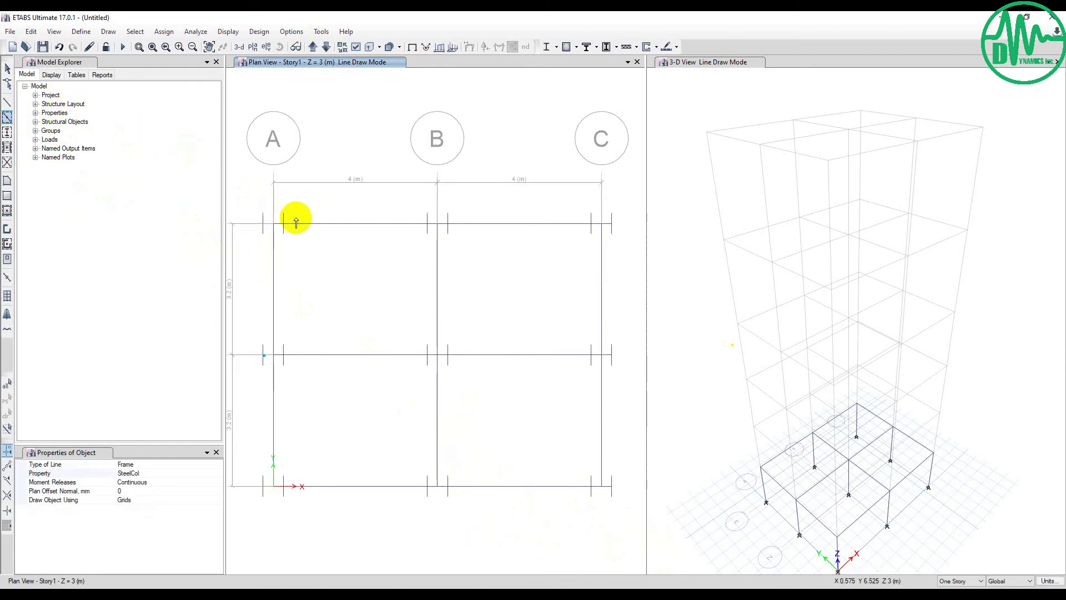
pyautogui.moveTo(292, 218); pyautogui.dragTo(304, 214, button='middle')
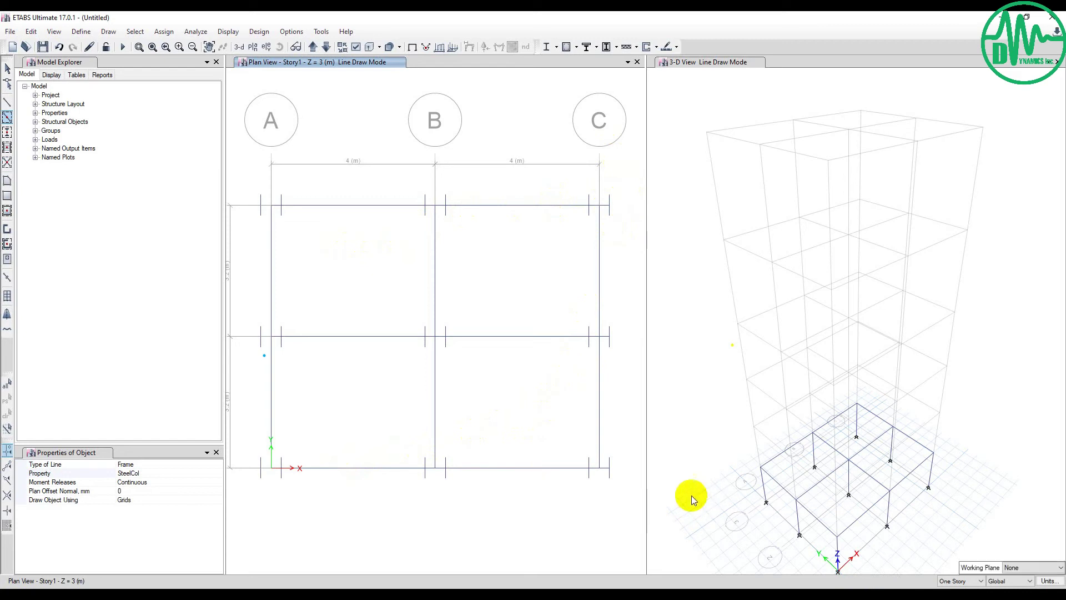
pyautogui.moveTo(621, 165); pyautogui.dragTo(249, 502)
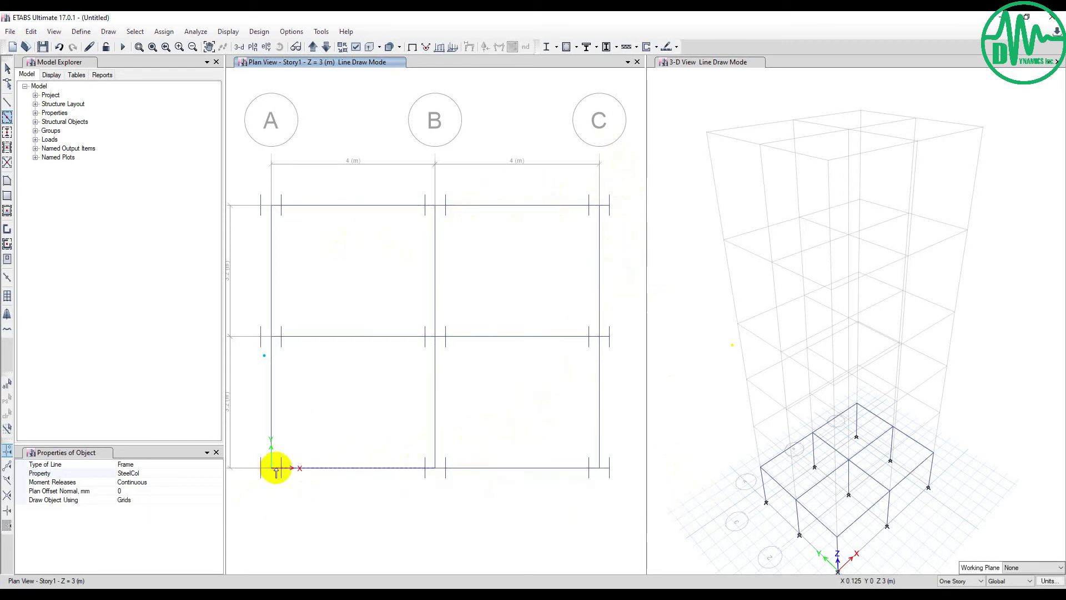
# Stop drawing, window-select all Story1 joints and frames, and bring up the Edit menu.
pyautogui.press('Escape')
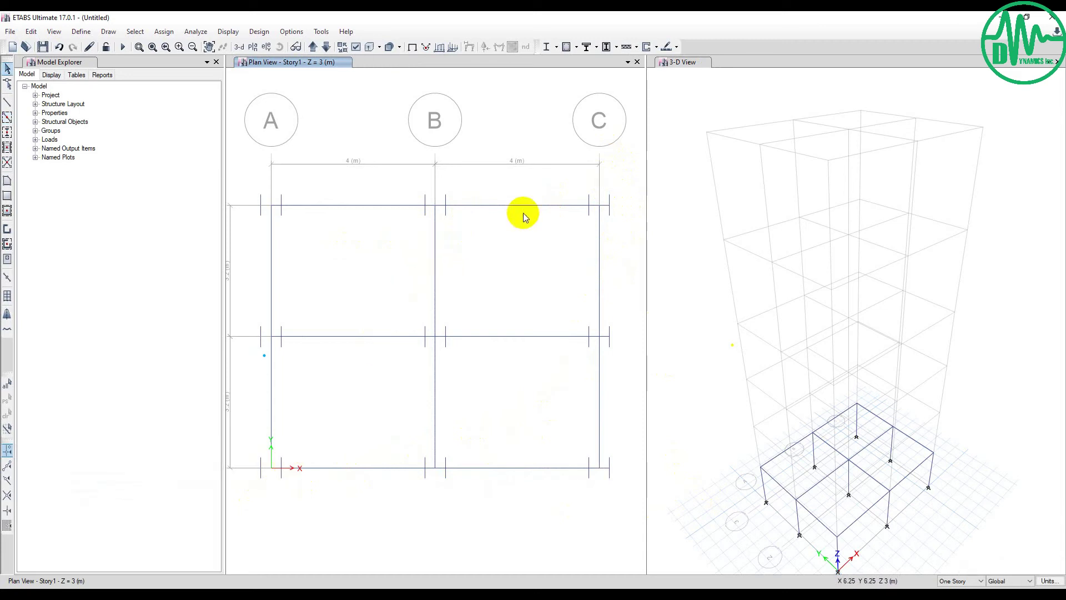
pyautogui.moveTo(635, 166)
pyautogui.mouseDown()
pyautogui.moveTo(315, 472)
pyautogui.moveTo(245, 493)
pyautogui.mouseUp()
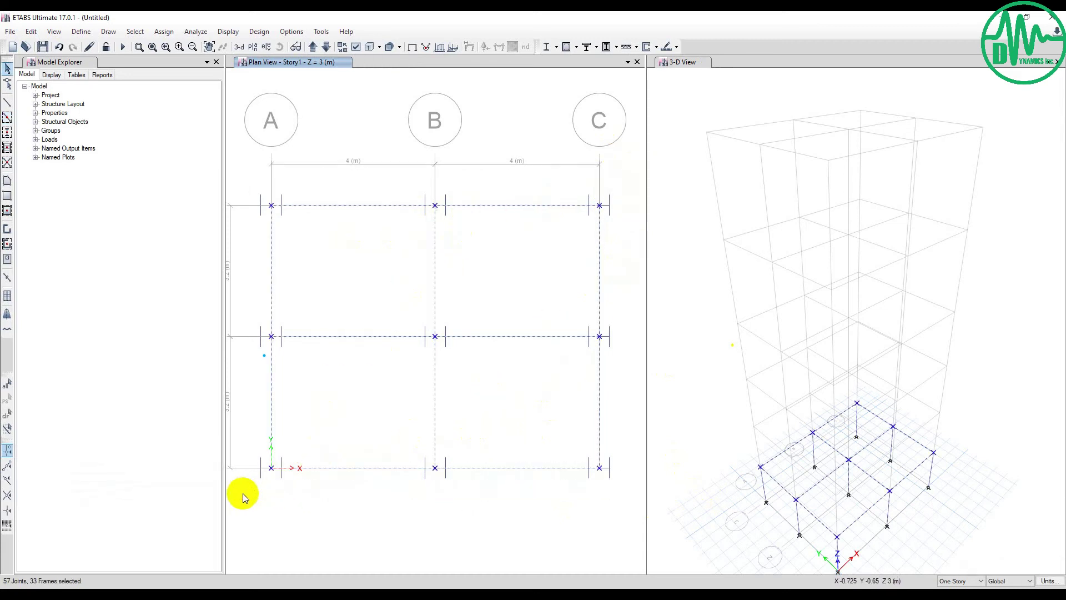
pyautogui.click(32, 33)
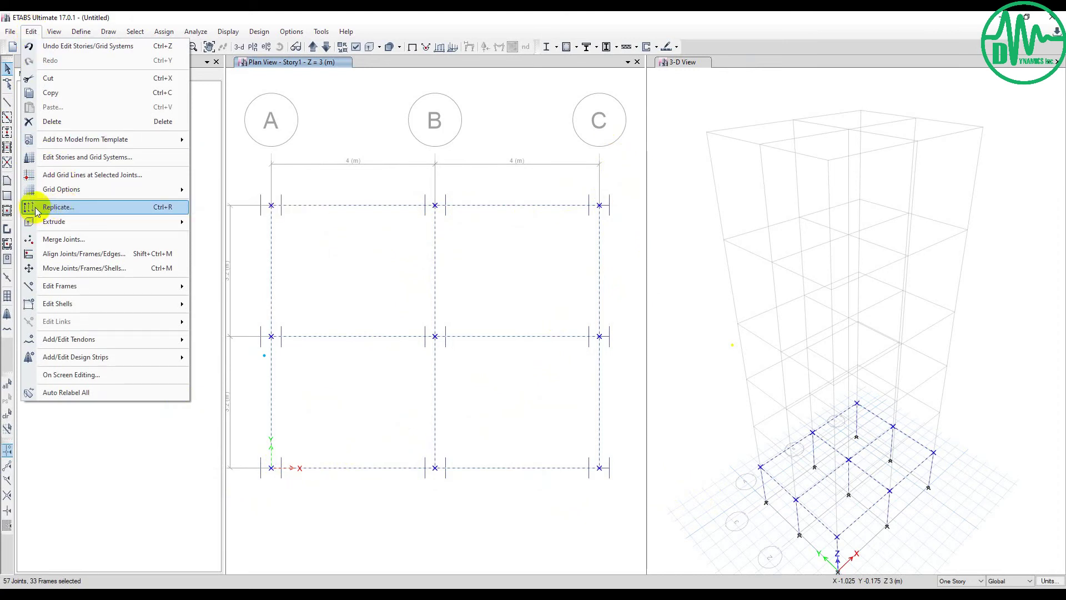
# Replicate the selection to Story2–Story6 on the Story tab, keeping the originals, and confirm.
pyautogui.click(59, 210)
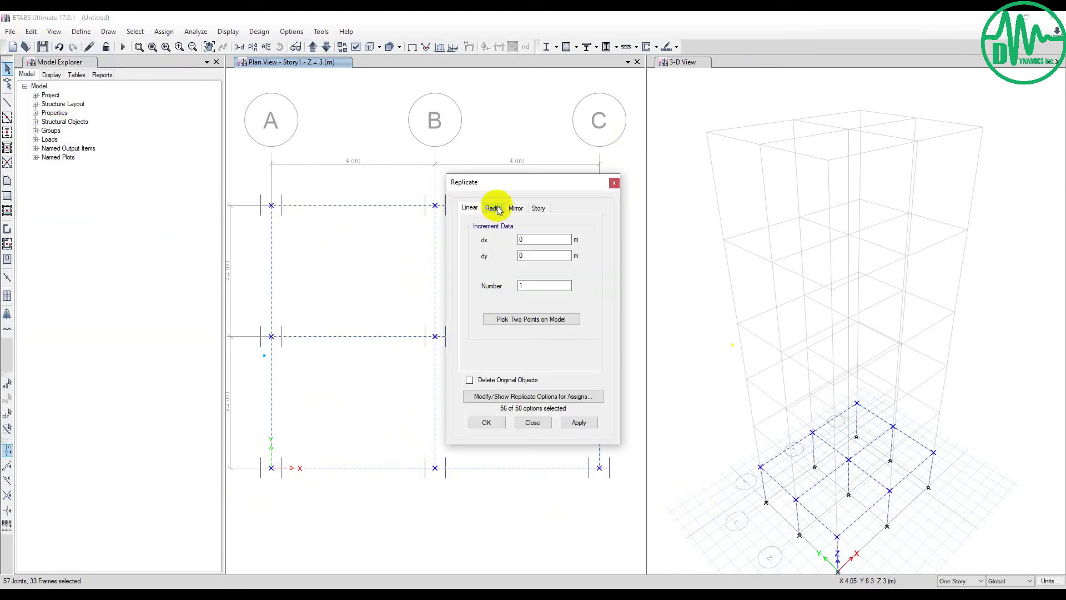
pyautogui.moveTo(503, 176); pyautogui.dragTo(105, 85)
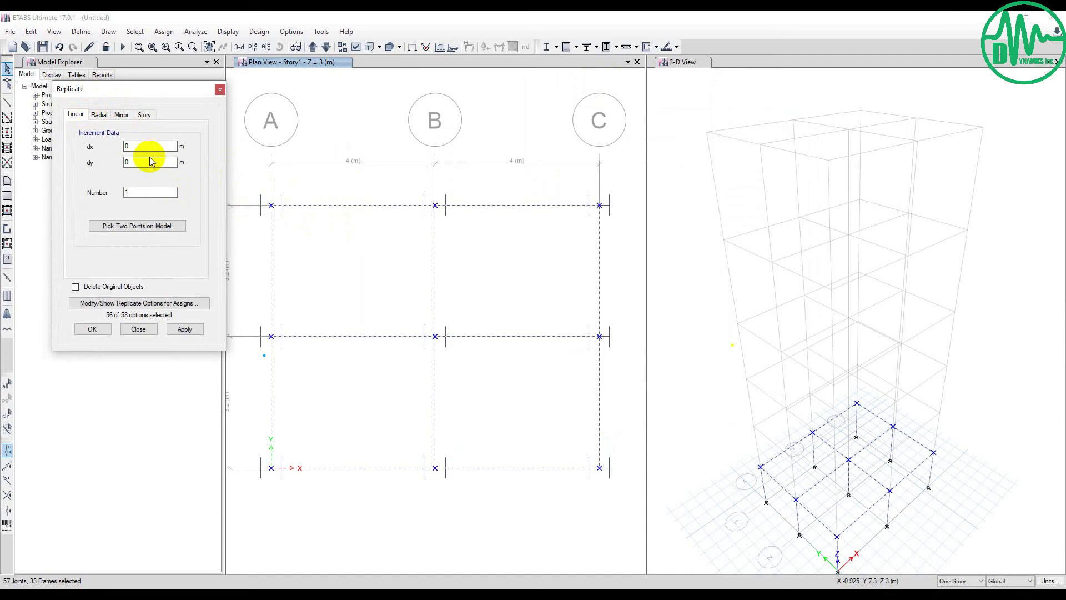
pyautogui.click(144, 115)
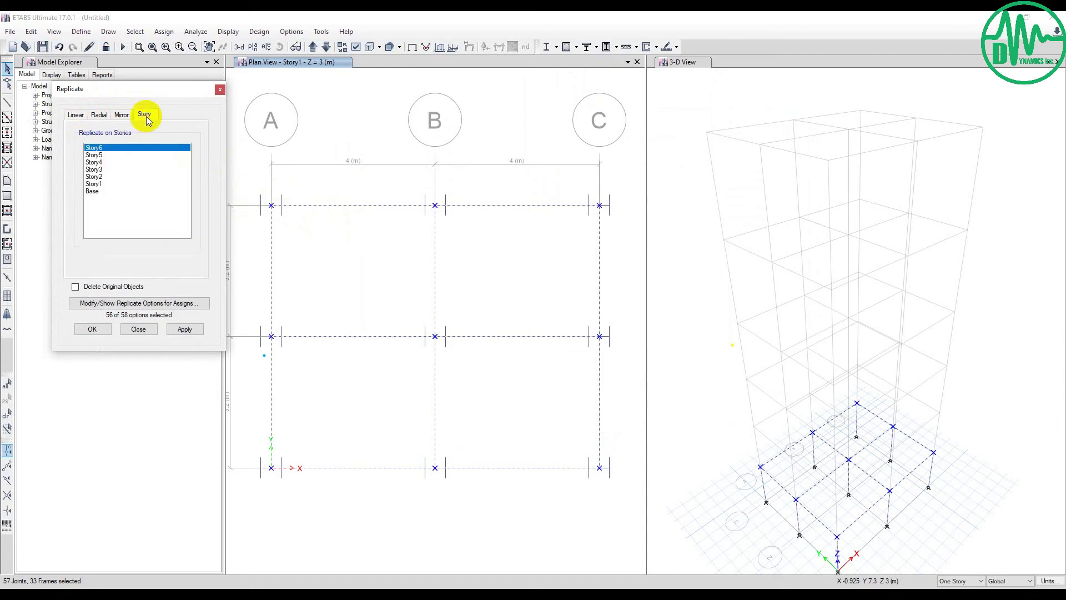
pyautogui.keyDown('shift'); pyautogui.click(94, 177); pyautogui.keyUp('shift')
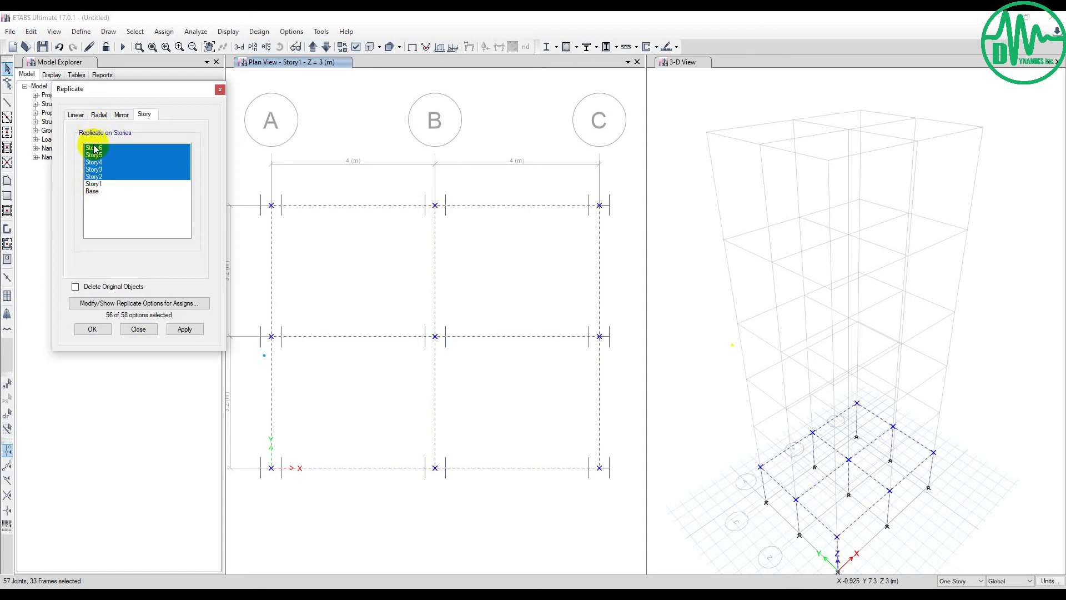
pyautogui.click(94, 176)
pyautogui.keyDown('shift'); pyautogui.click(94, 147); pyautogui.keyUp('shift')
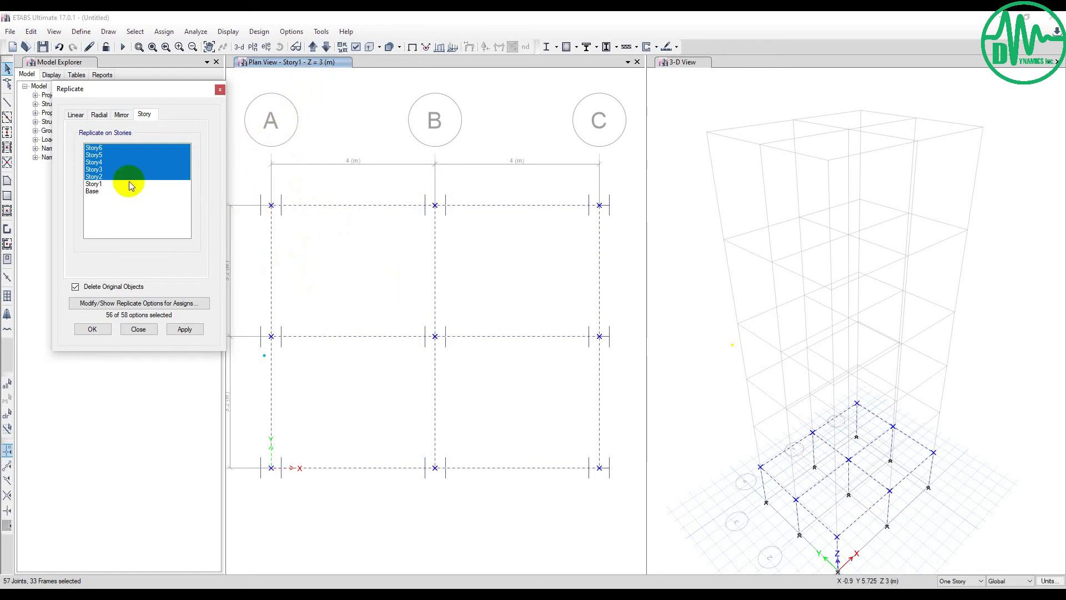
pyautogui.click(76, 286)
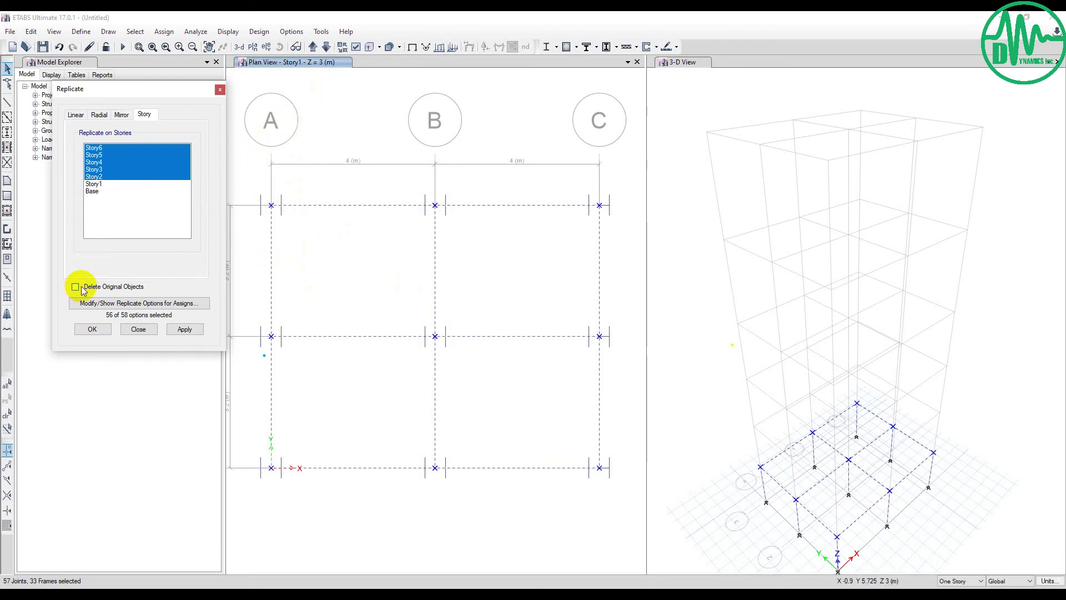
pyautogui.click(185, 330)
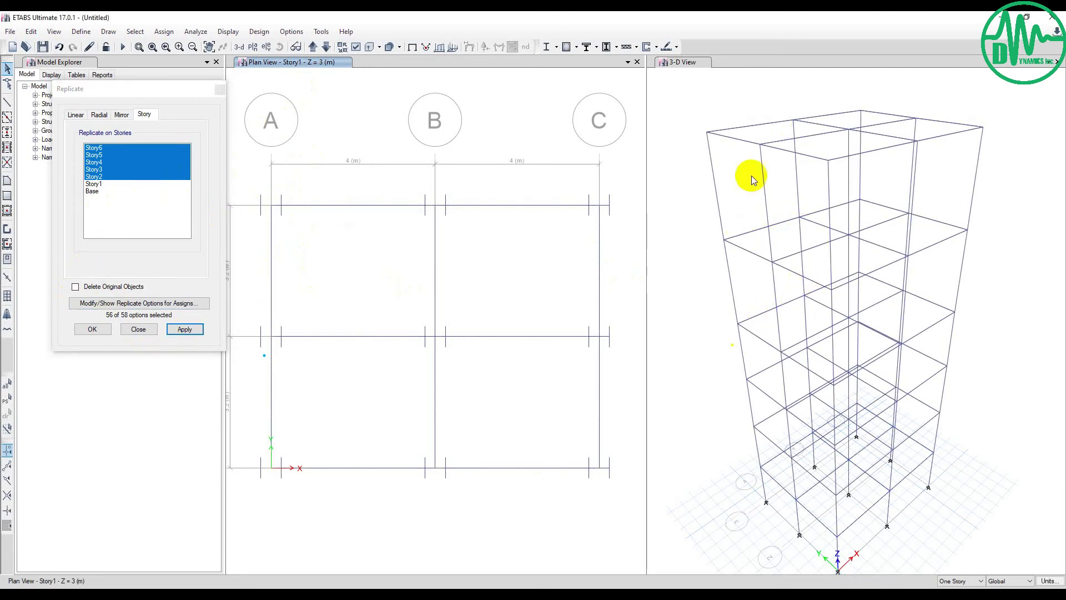
pyautogui.moveTo(751, 175); pyautogui.dragTo(748, 195, button='middle')
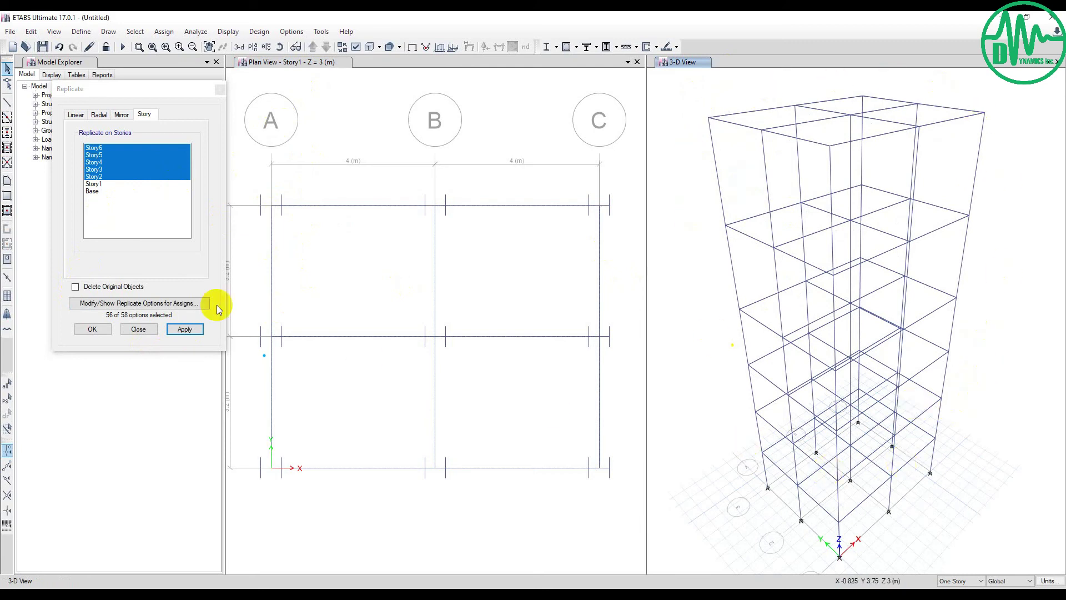
pyautogui.click(92, 329)
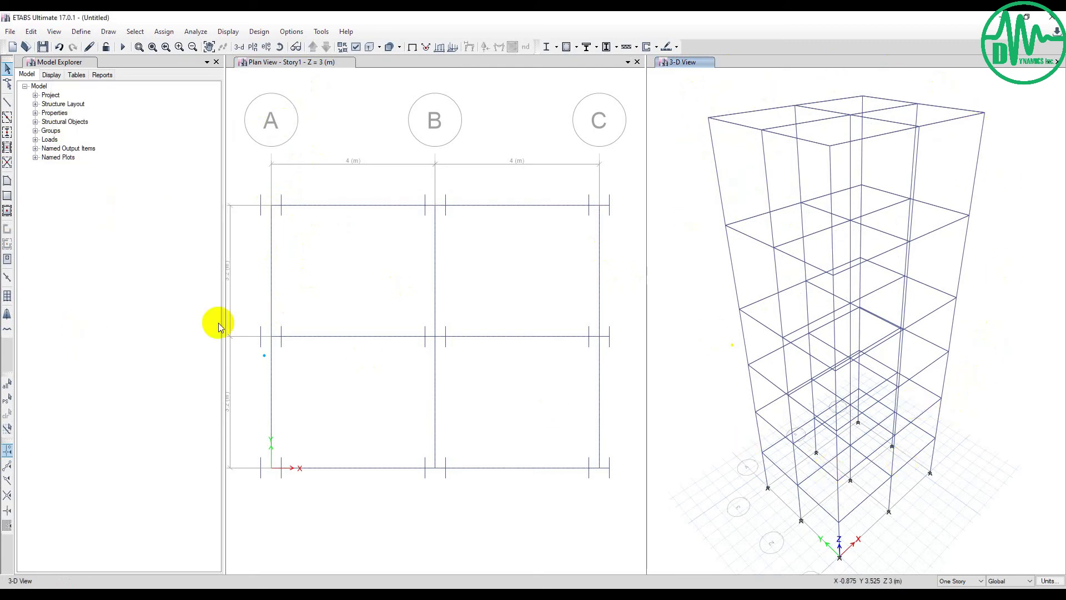
# Close the Replicate dialog, zoom the plan, and window-select the beams on grid line 1.
pyautogui.click(516, 276)
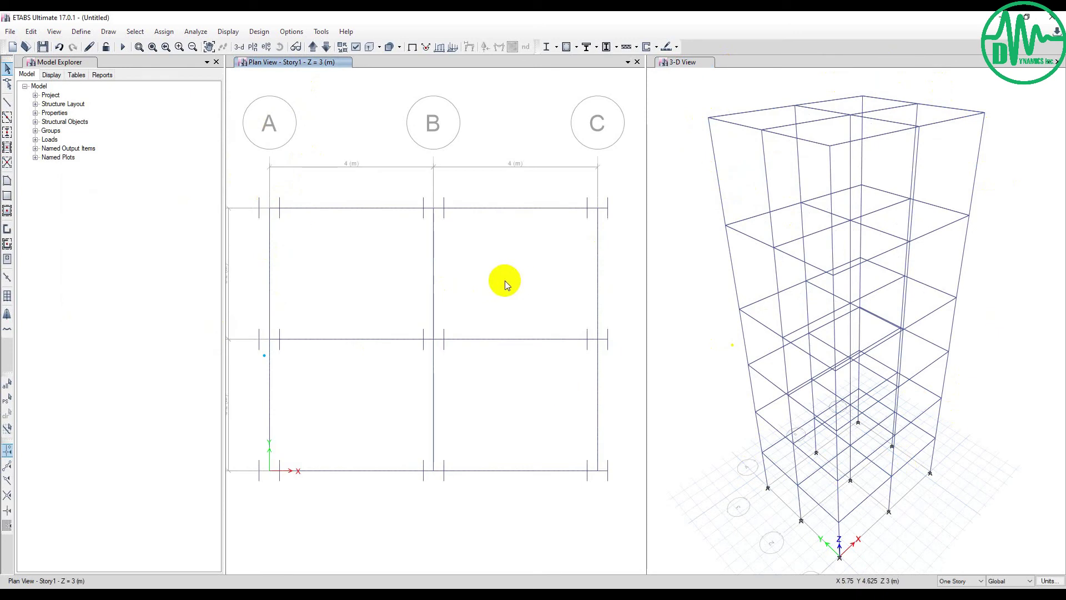
pyautogui.scroll(-3, 471, 304)
pyautogui.scroll(3, 428, 316)
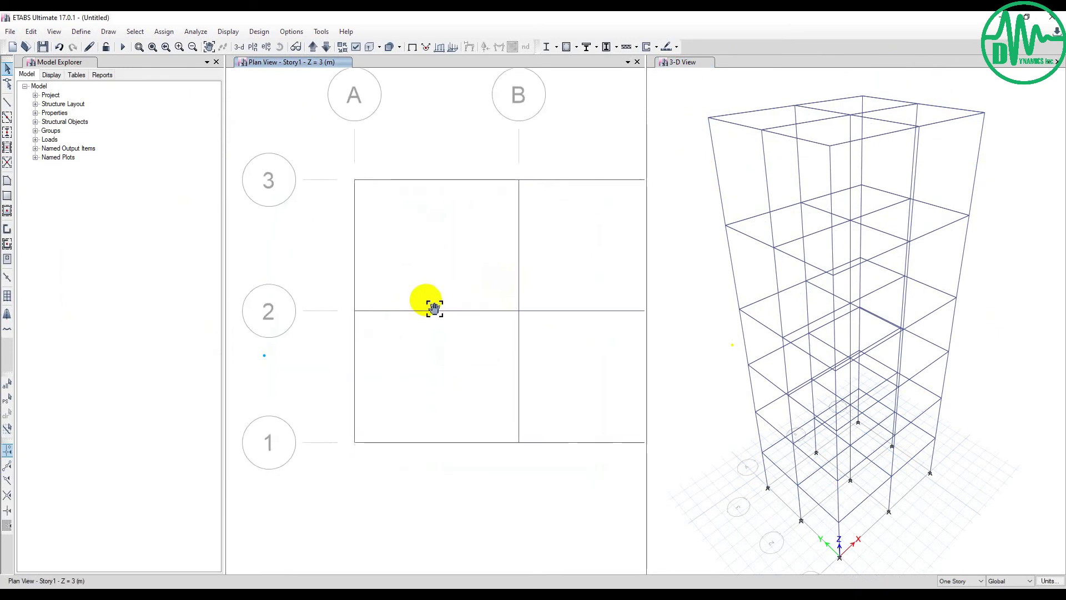
pyautogui.scroll(-3, 416, 316)
pyautogui.scroll(3, 422, 333)
pyautogui.scroll(-3, 416, 338)
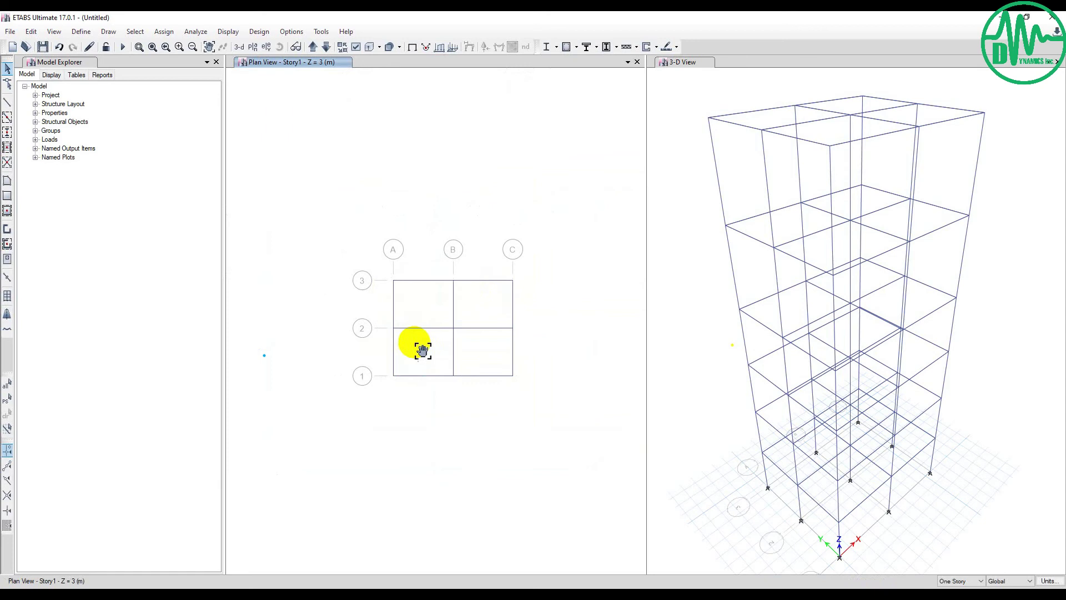
pyautogui.scroll(3, 400, 316)
pyautogui.scroll(-3, 394, 322)
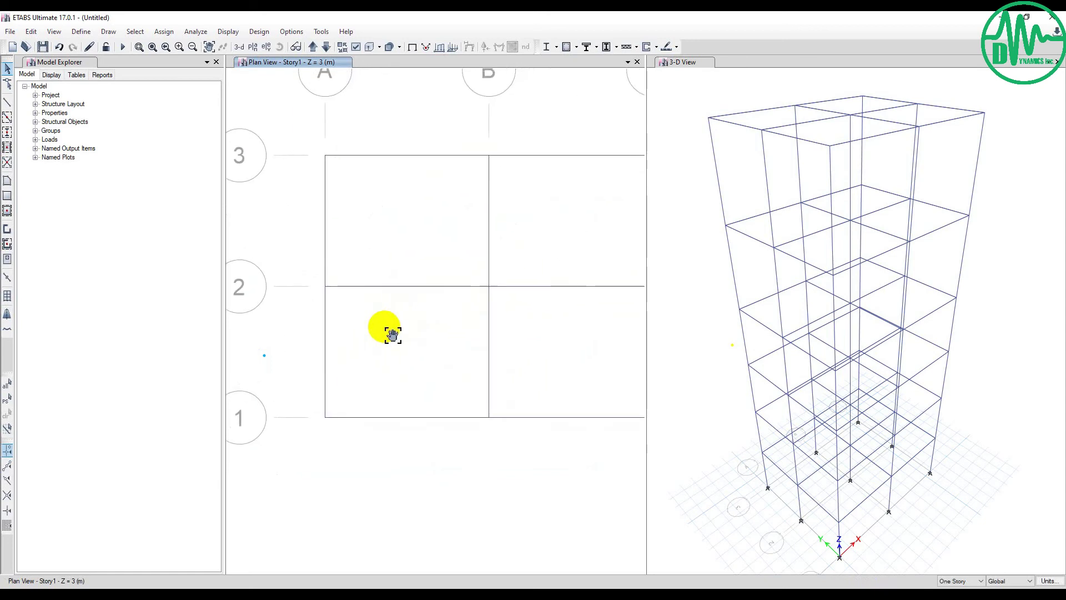
pyautogui.scroll(3, 383, 322)
pyautogui.scroll(-3, 379, 318)
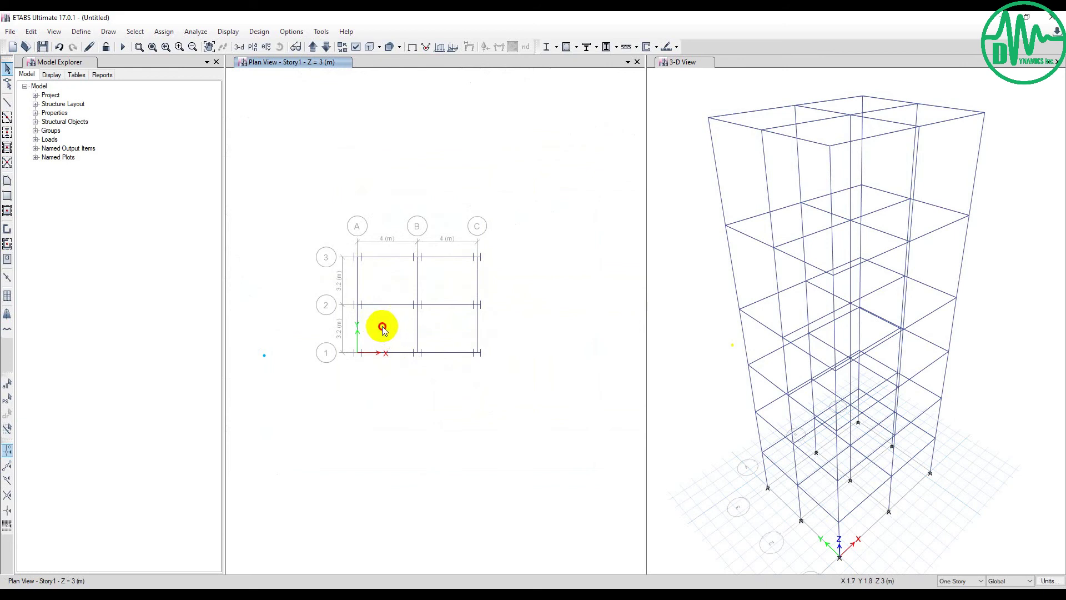
pyautogui.moveTo(382, 328); pyautogui.dragTo(369, 389)
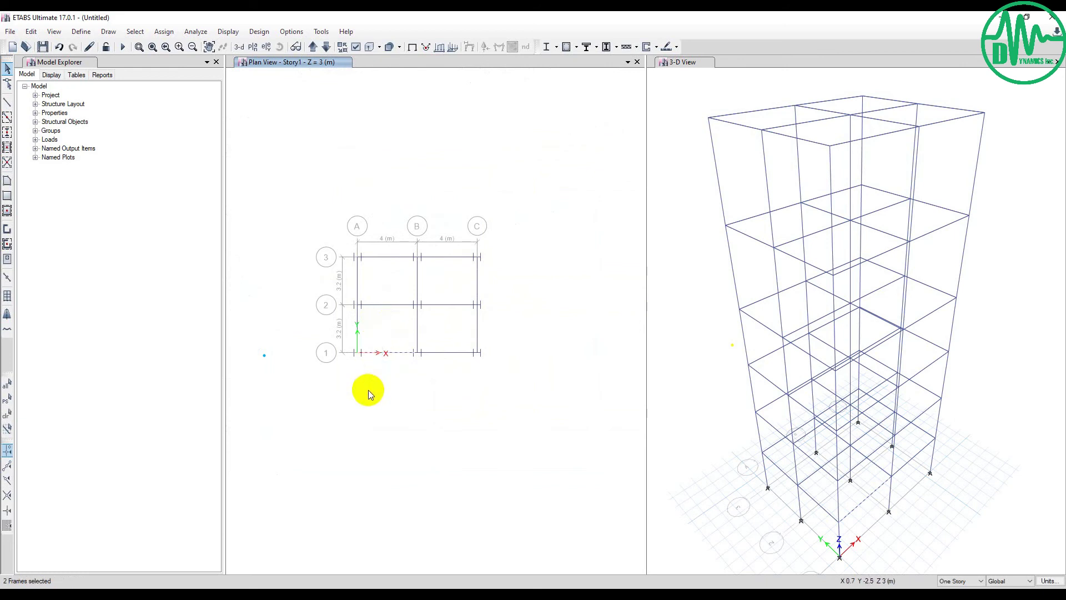
pyautogui.moveTo(455, 332); pyautogui.dragTo(441, 381)
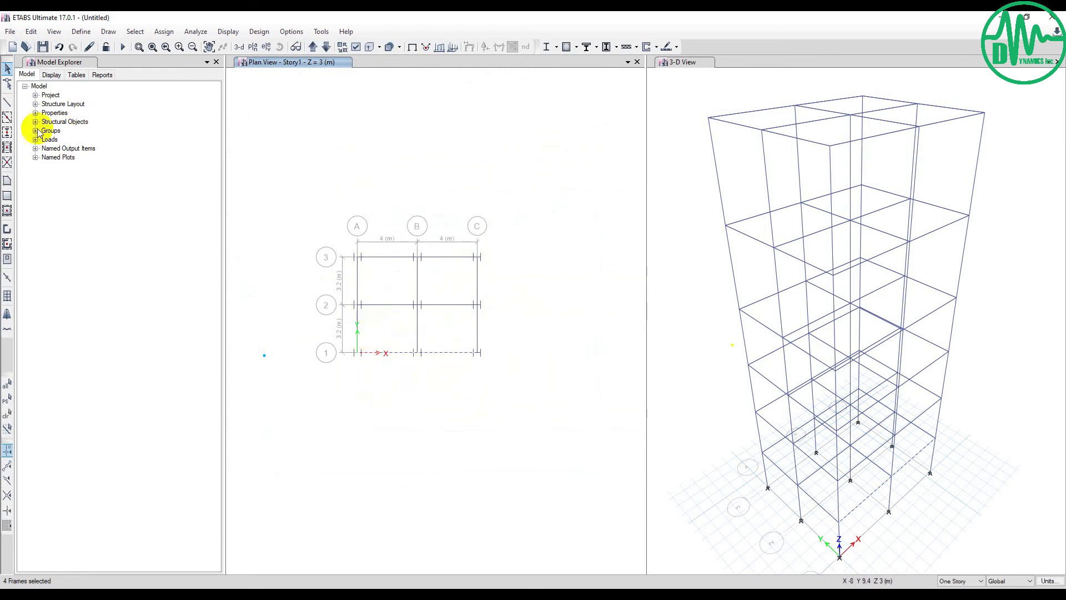
# Replicate the grid line 1 beams linearly with dy = -1.
pyautogui.click(31, 32)
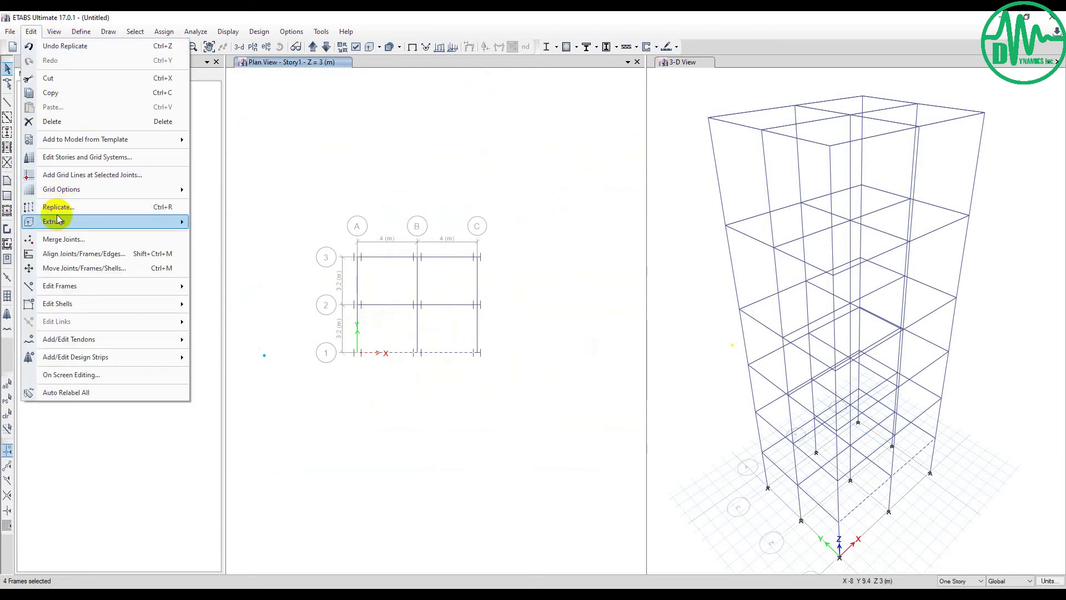
pyautogui.moveTo(58, 220)
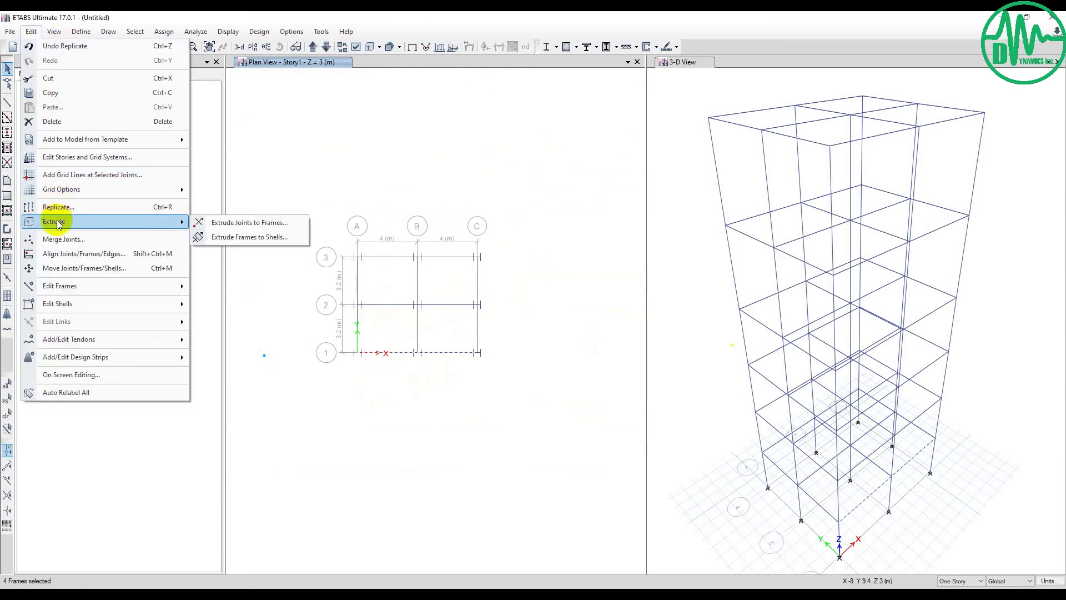
pyautogui.click(57, 206)
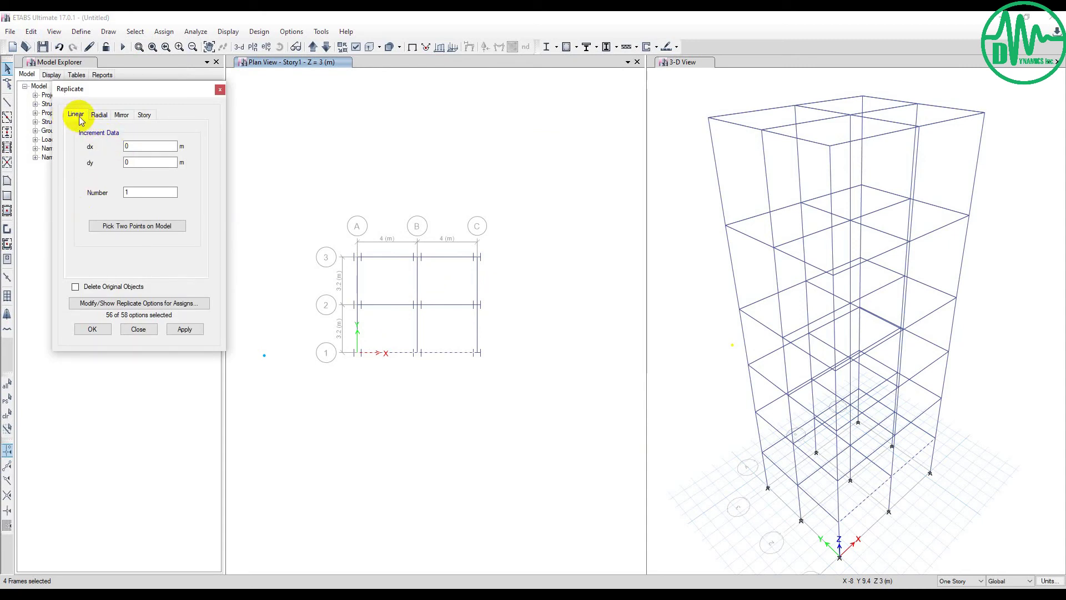
pyautogui.click(136, 163)
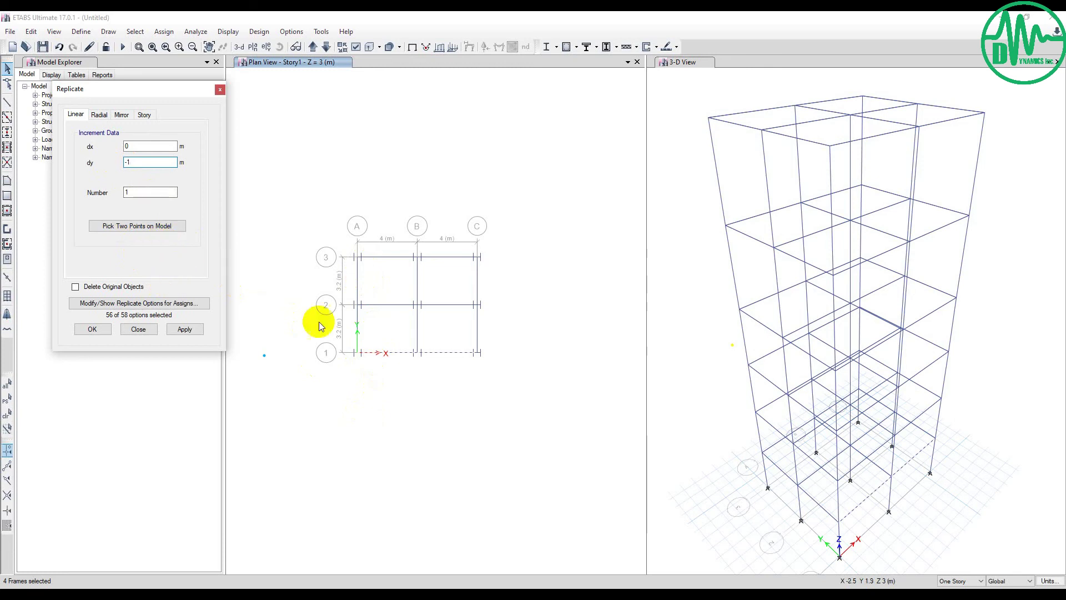
pyautogui.click(185, 330)
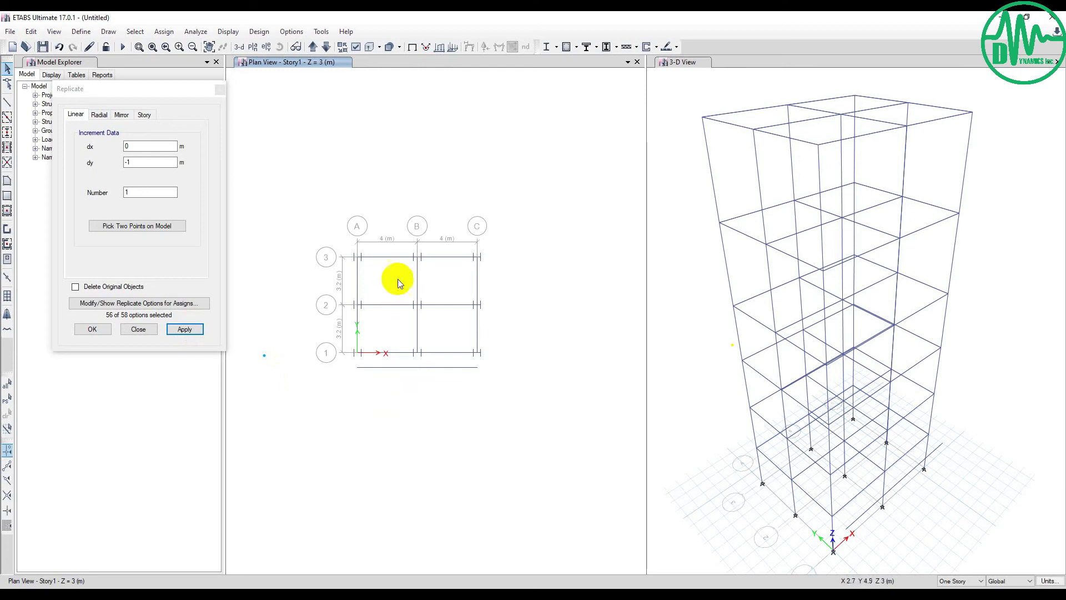
# Select the two grid line 3 beams and replicate them with dy = 1.
pyautogui.click(395, 257)
pyautogui.click(444, 257)
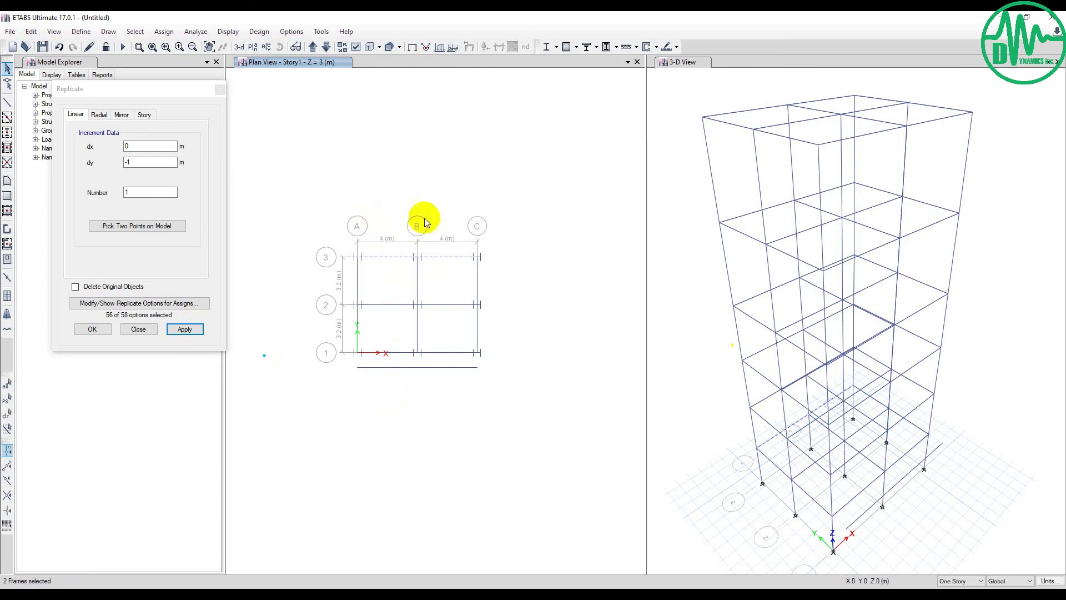
pyautogui.click(128, 163)
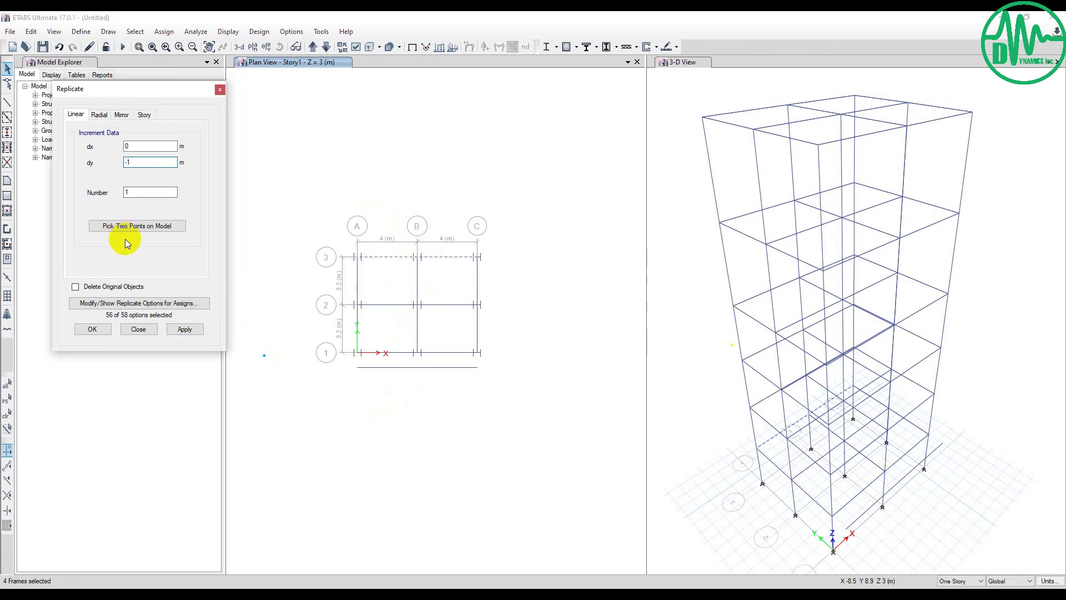
pyautogui.click(185, 329)
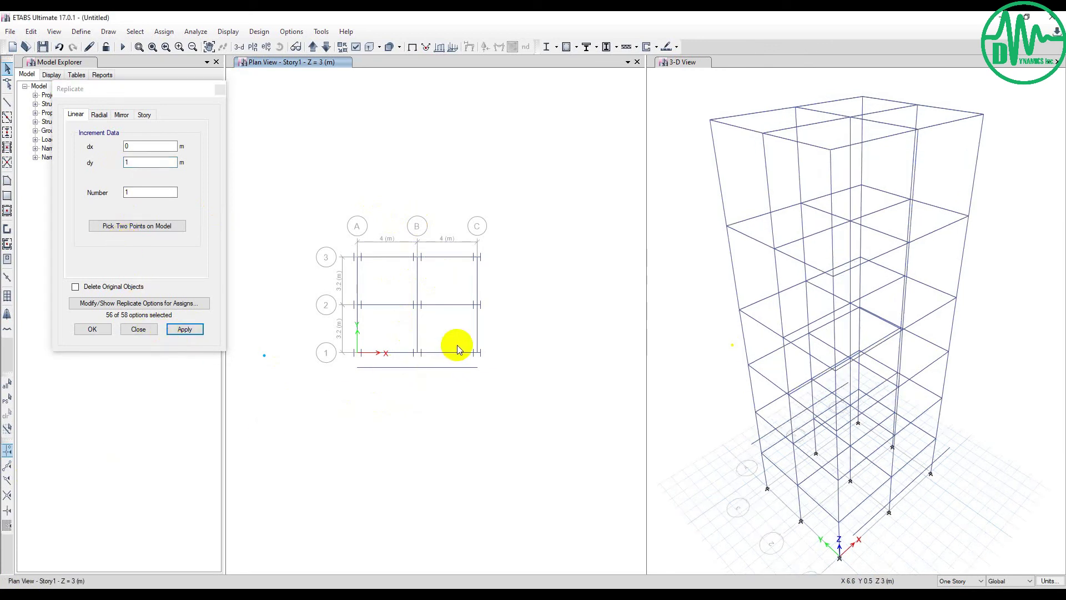
# Select the grid line C beams and replicate them with dy 0, dx 1.2.
pyautogui.moveTo(495, 328); pyautogui.dragTo(442, 321)
pyautogui.moveTo(492, 276); pyautogui.dragTo(435, 285)
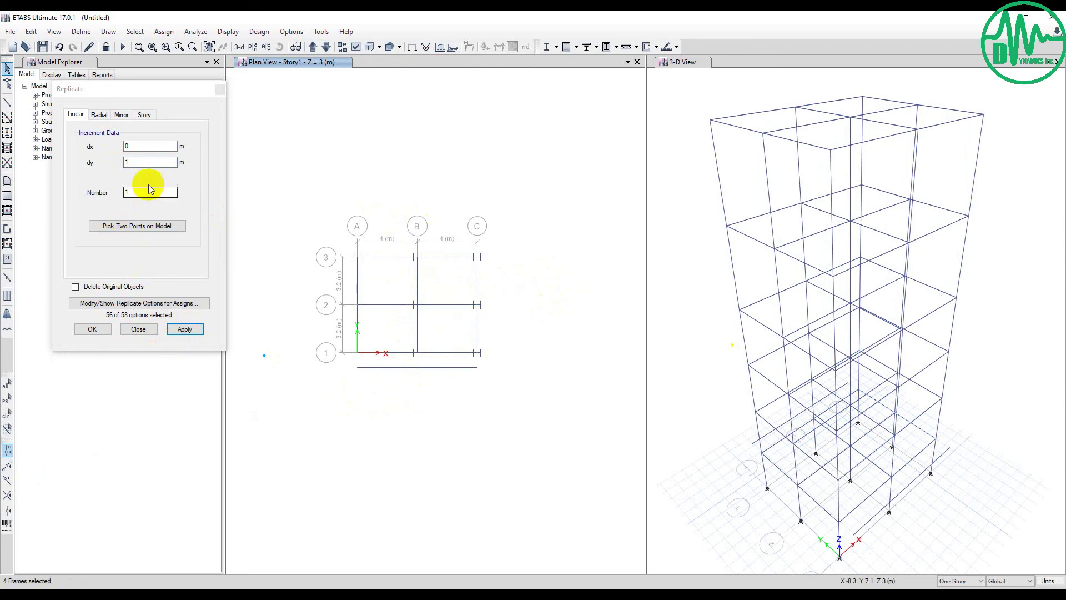
pyautogui.doubleClick(126, 162)
pyautogui.write('0')
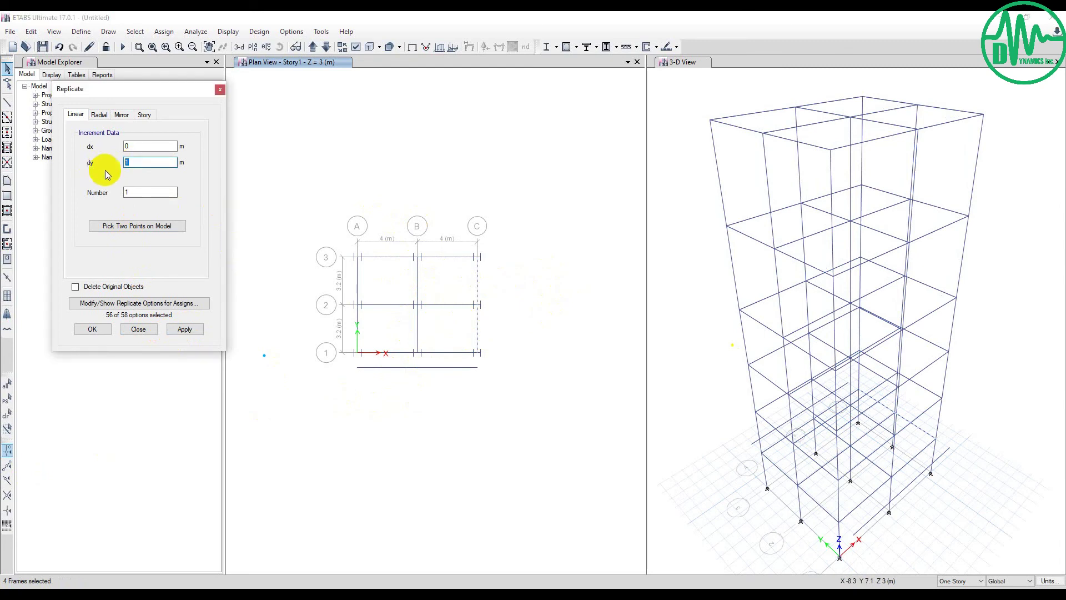
pyautogui.click(129, 147)
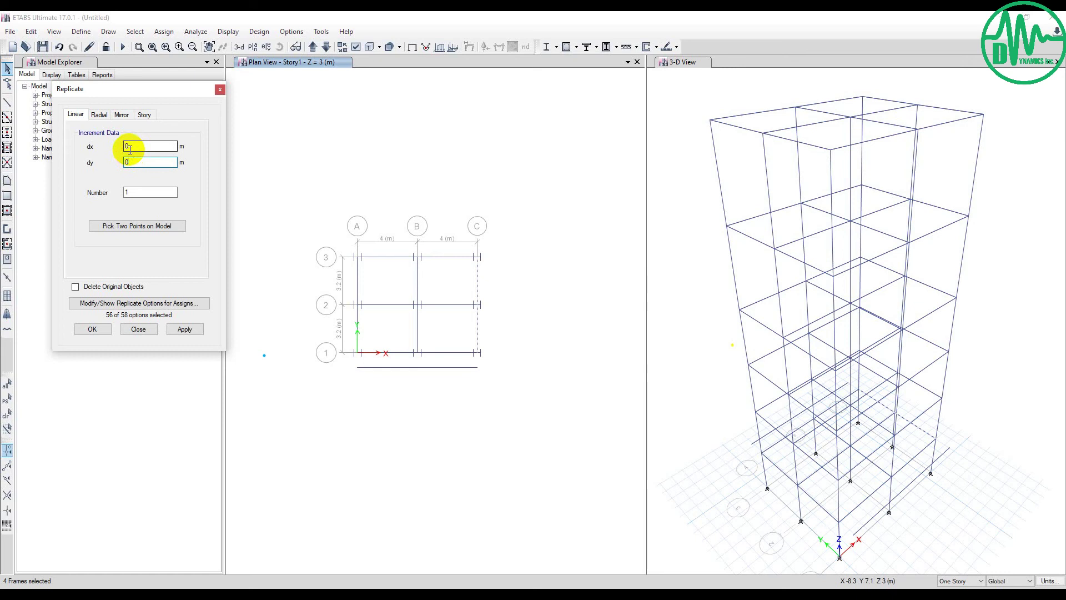
pyautogui.moveTo(130, 148); pyautogui.dragTo(93, 155)
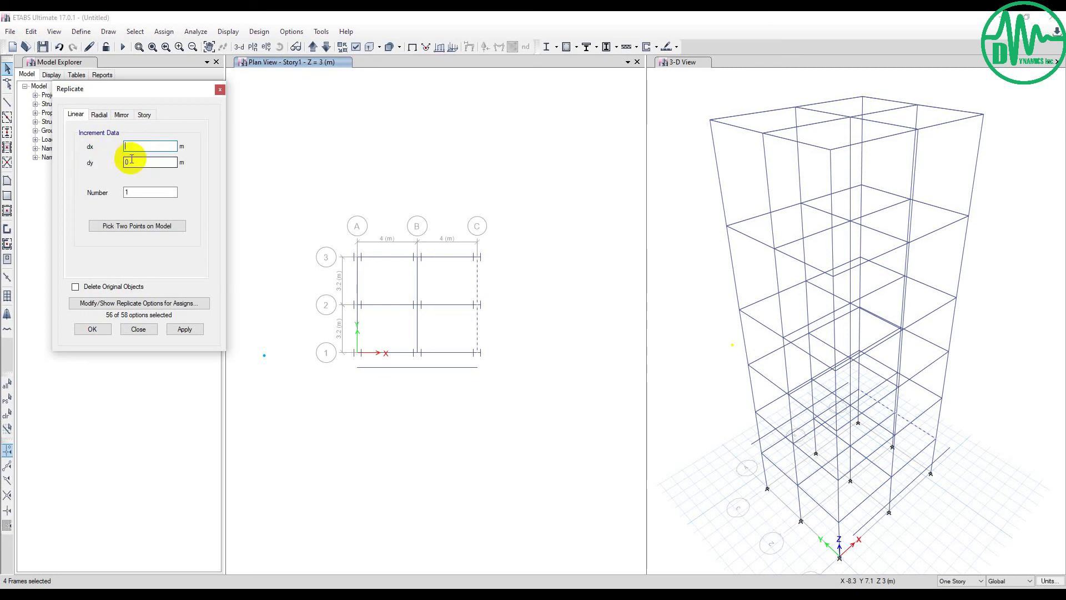
pyautogui.write('1.2')
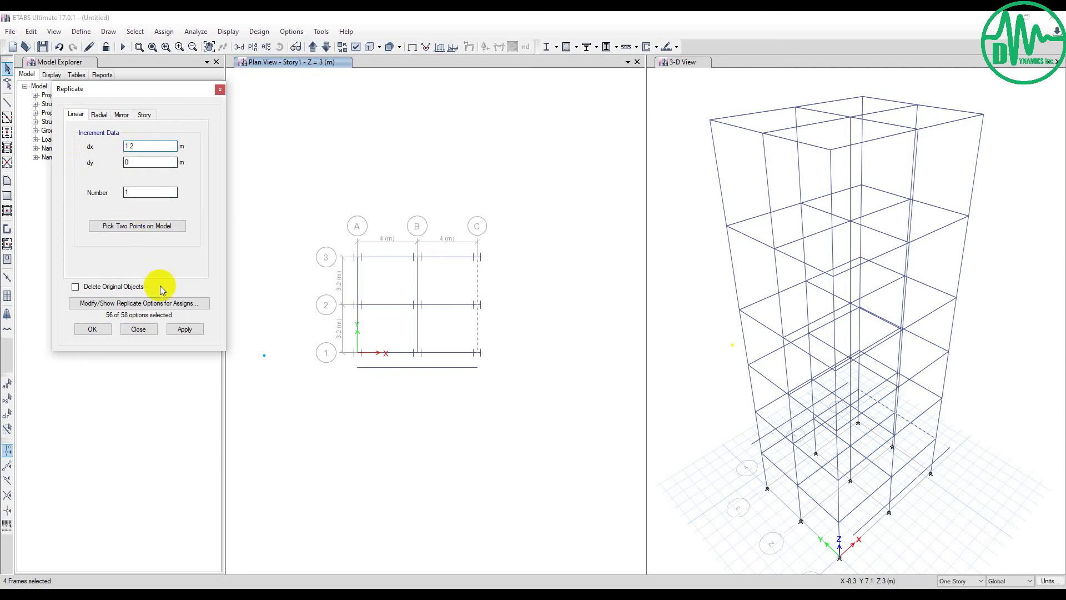
pyautogui.click(183, 329)
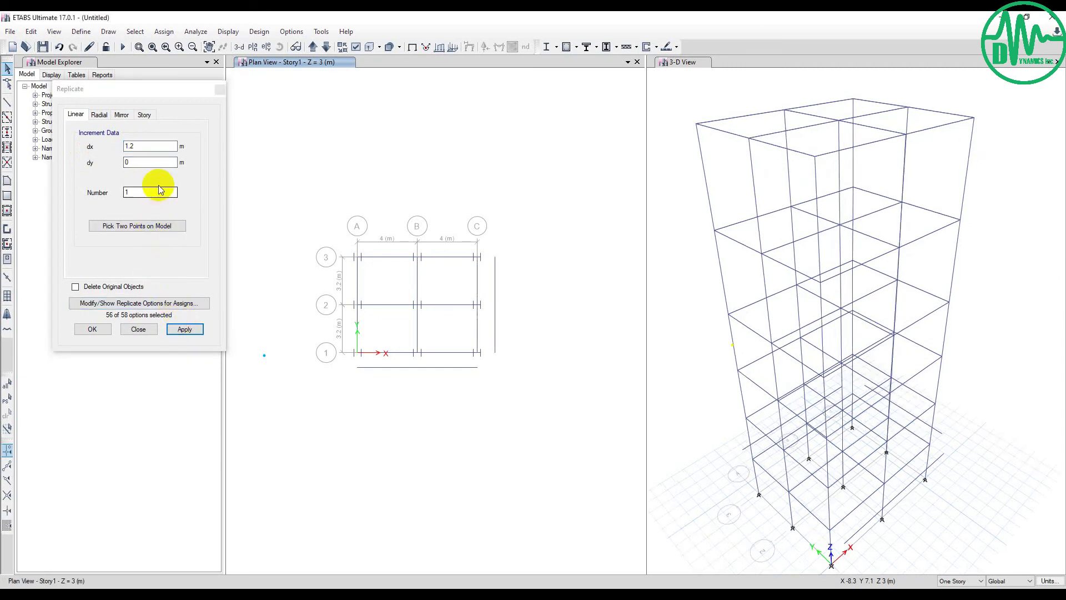
# Replicate the two grid A frames at dx -1.2, then close the Replicate dialog.
pyautogui.click(355, 281)
pyautogui.click(362, 325)
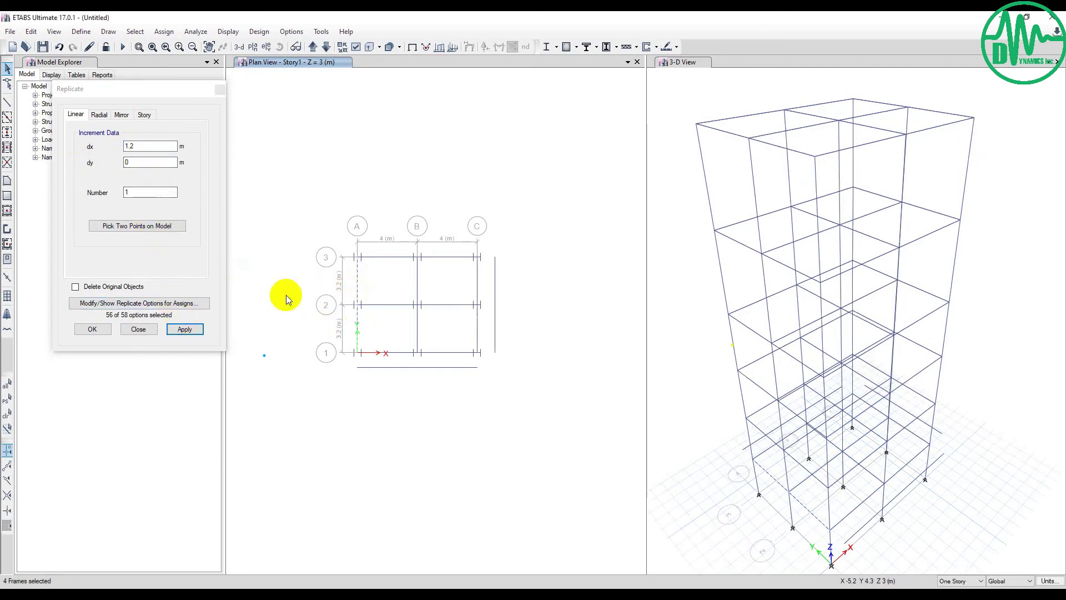
pyautogui.click(127, 146)
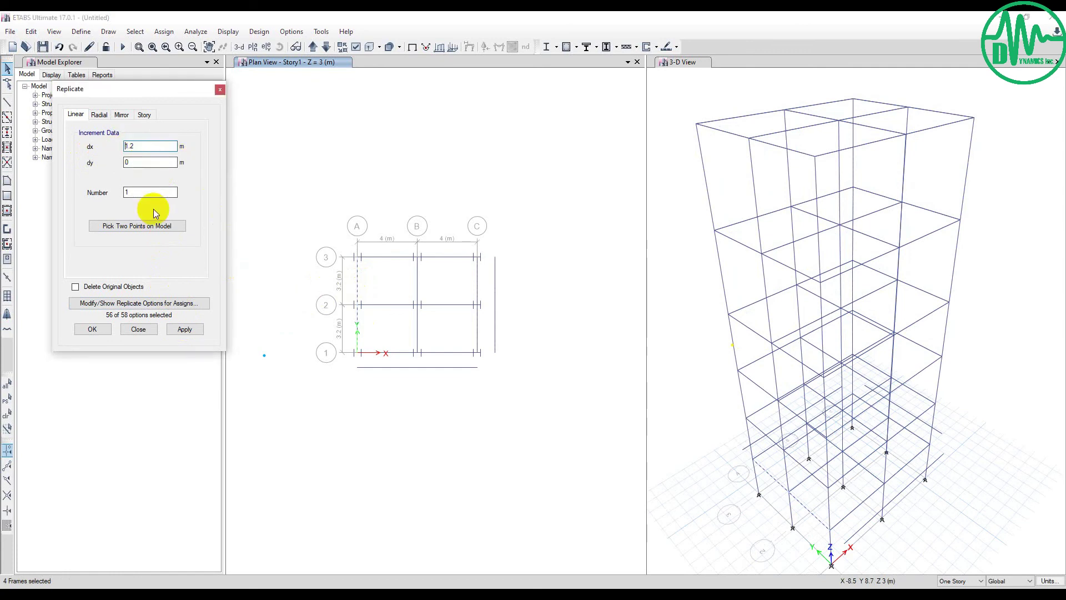
pyautogui.write('-')
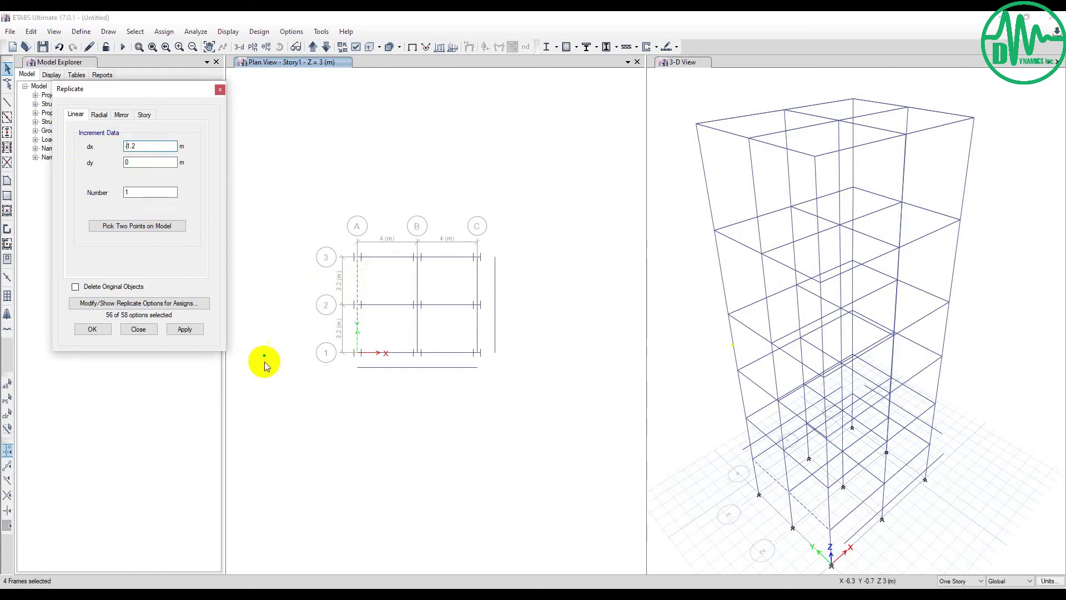
pyautogui.click(184, 329)
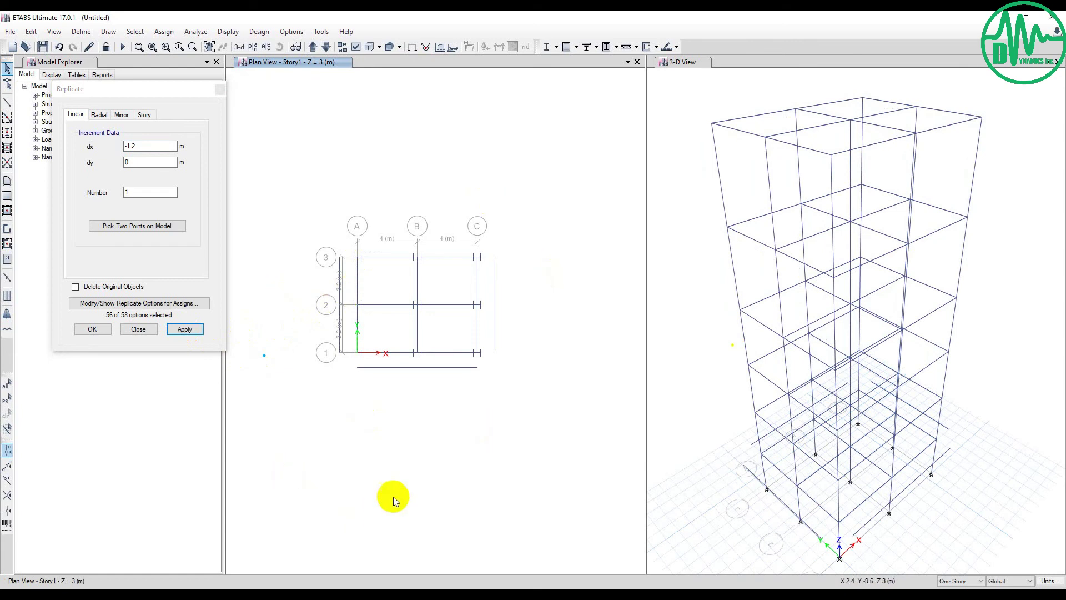
pyautogui.moveTo(358, 391); pyautogui.dragTo(402, 404, button='middle')
pyautogui.click(98, 328)
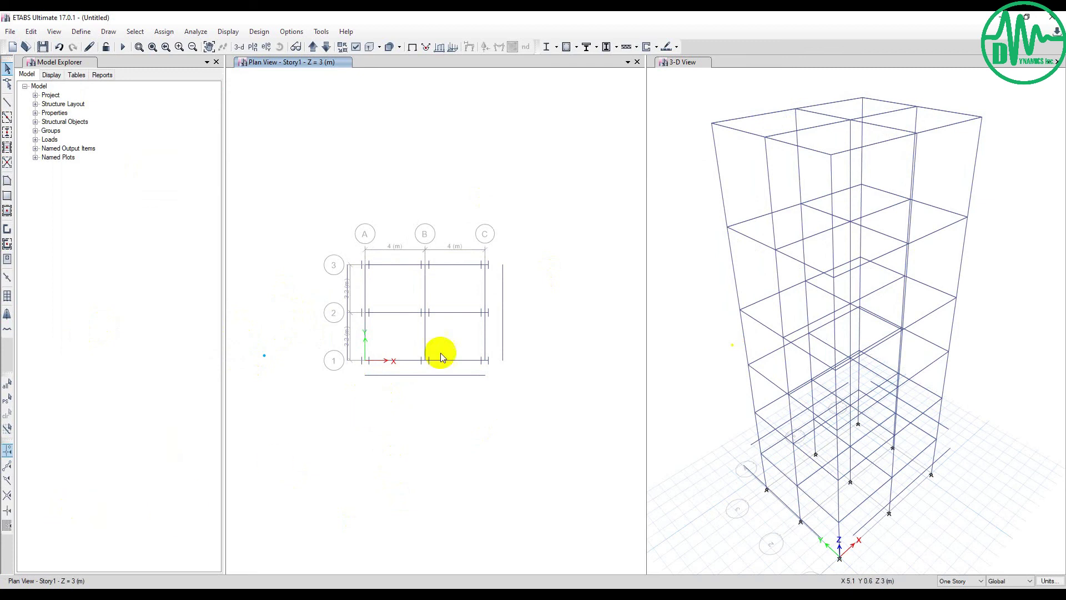
# Window-select near the C-1 corner, clear the selection with Ctrl+Q, and bring up the Edit menu.
pyautogui.moveTo(441, 352); pyautogui.dragTo(451, 357, button='middle')
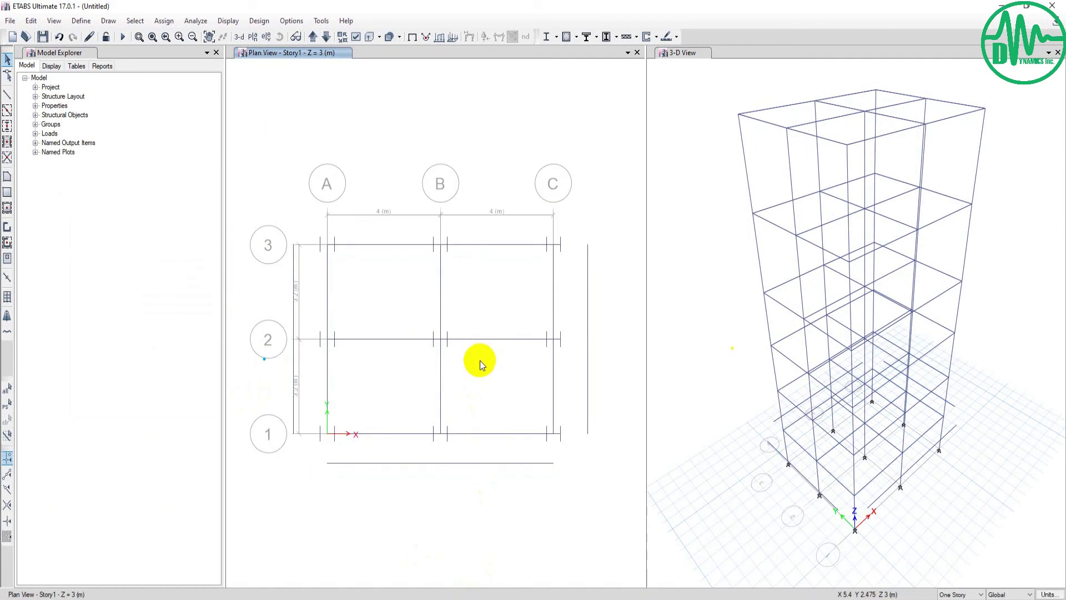
pyautogui.click(533, 448)
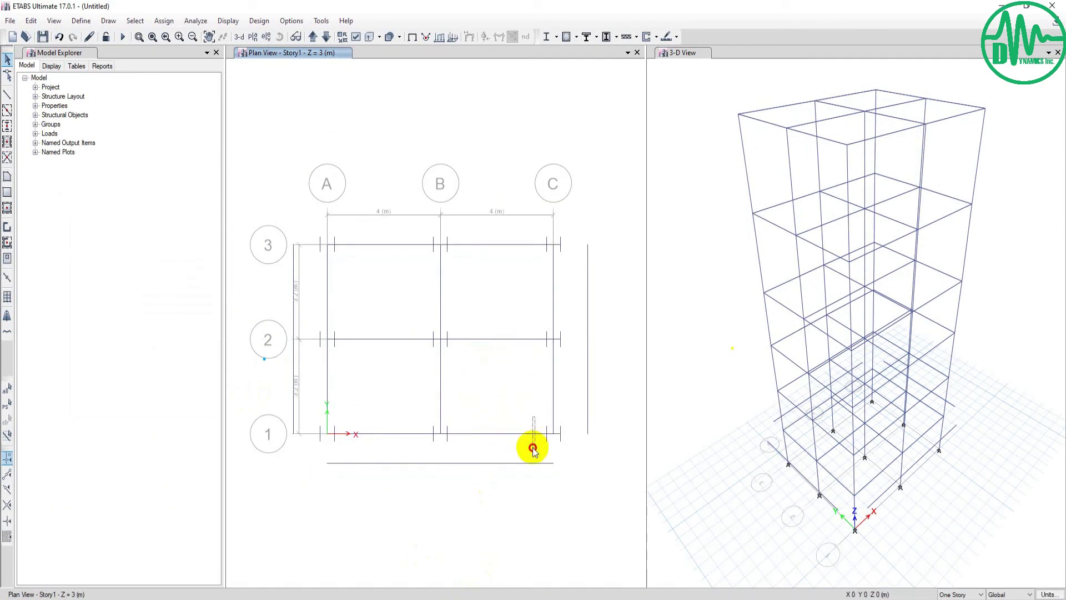
pyautogui.moveTo(533, 448); pyautogui.dragTo(578, 428)
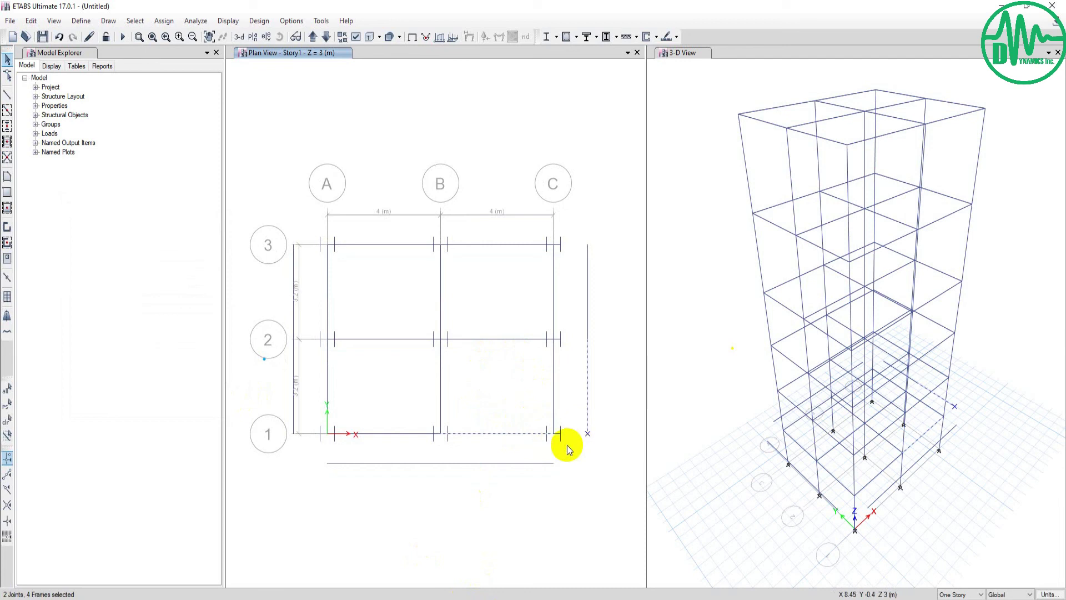
pyautogui.hotkey('ctrl', 'q')
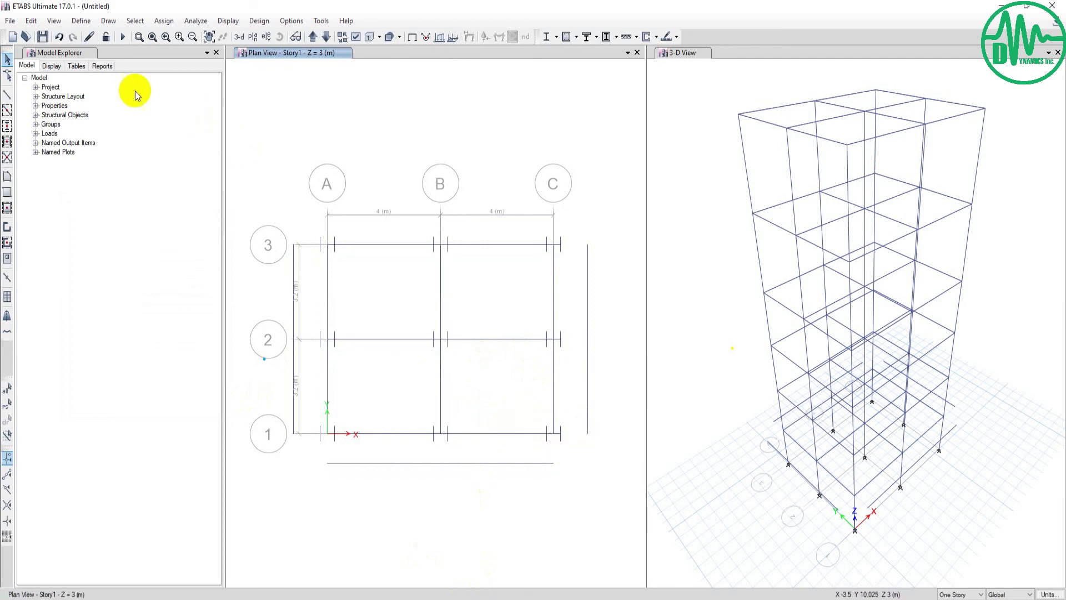
pyautogui.click(31, 21)
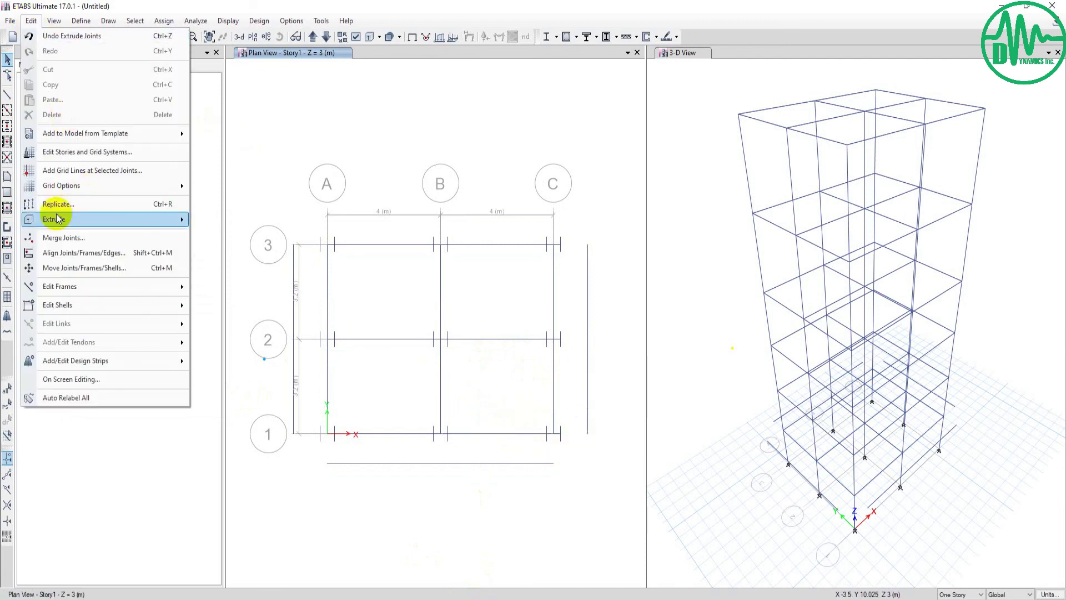
# With Extrude Joints to Frames, extrude the joints at line 1's right end using dx -1.2.
pyautogui.moveTo(62, 223)
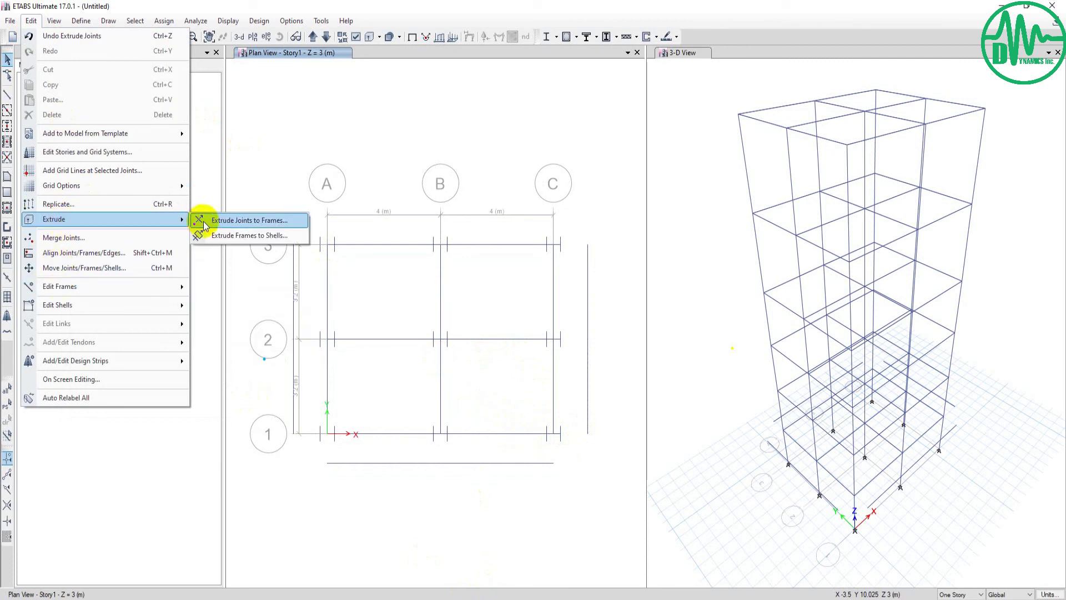
pyautogui.click(249, 221)
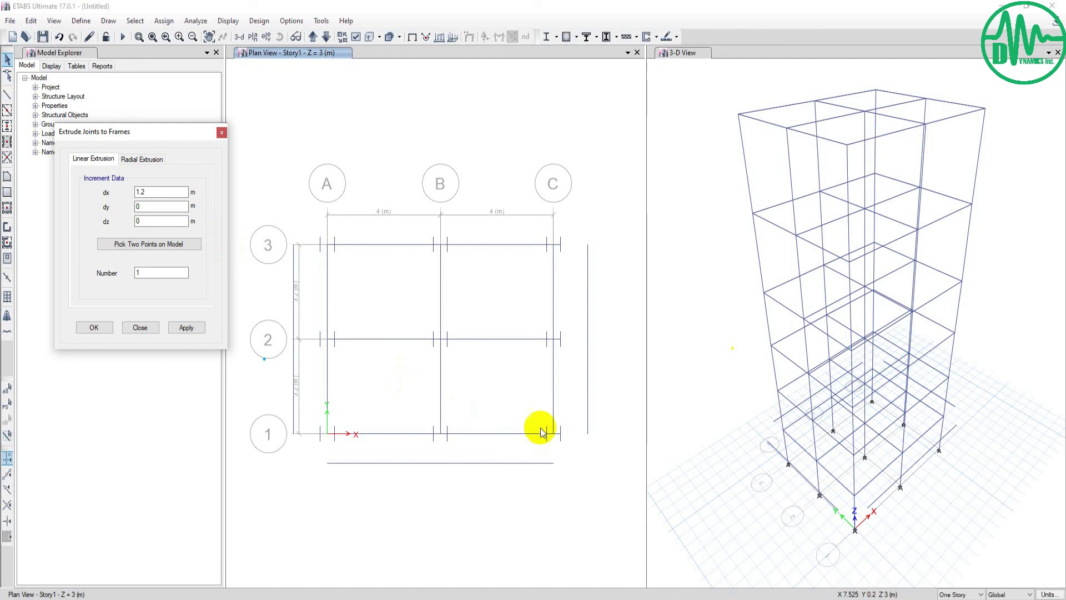
pyautogui.moveTo(532, 411)
pyautogui.mouseDown()
pyautogui.moveTo(570, 447)
pyautogui.moveTo(546, 444)
pyautogui.moveTo(538, 428)
pyautogui.mouseUp()
pyautogui.moveTo(597, 447); pyautogui.dragTo(578, 424)
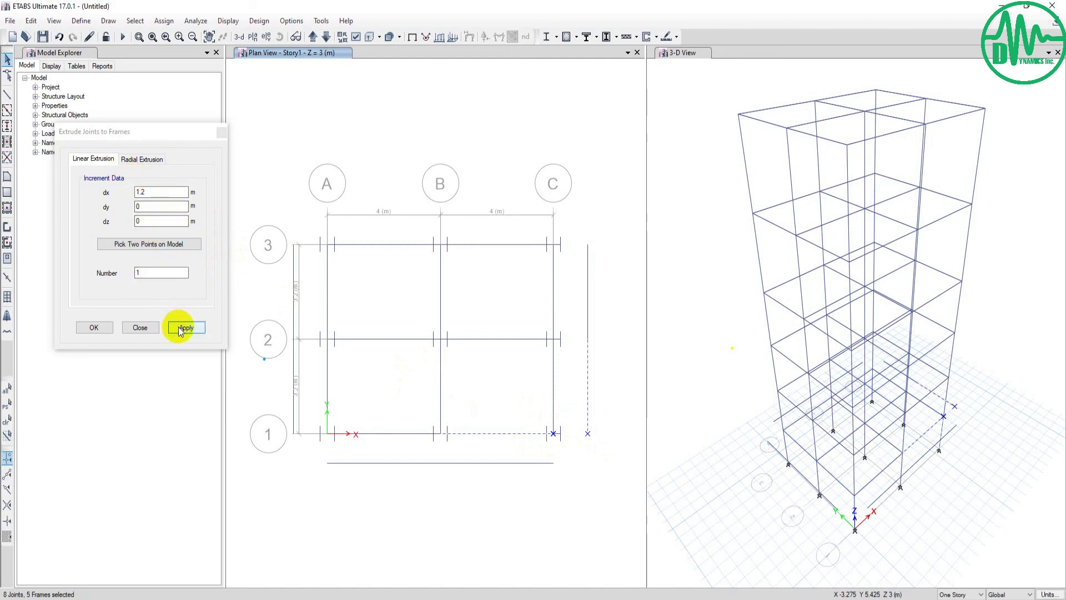
pyautogui.click(136, 192)
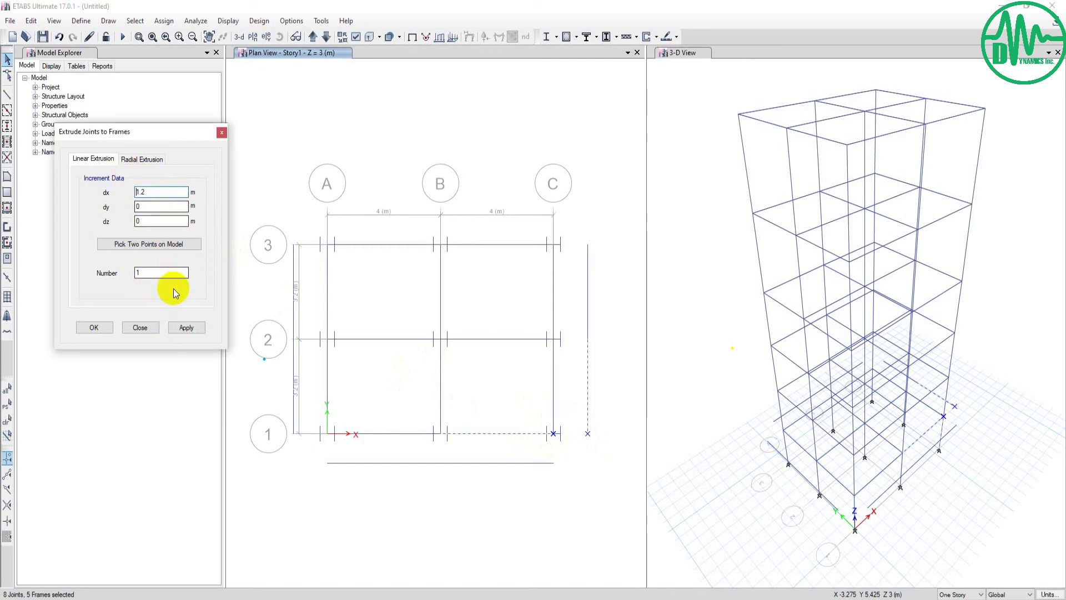
pyautogui.write('-')
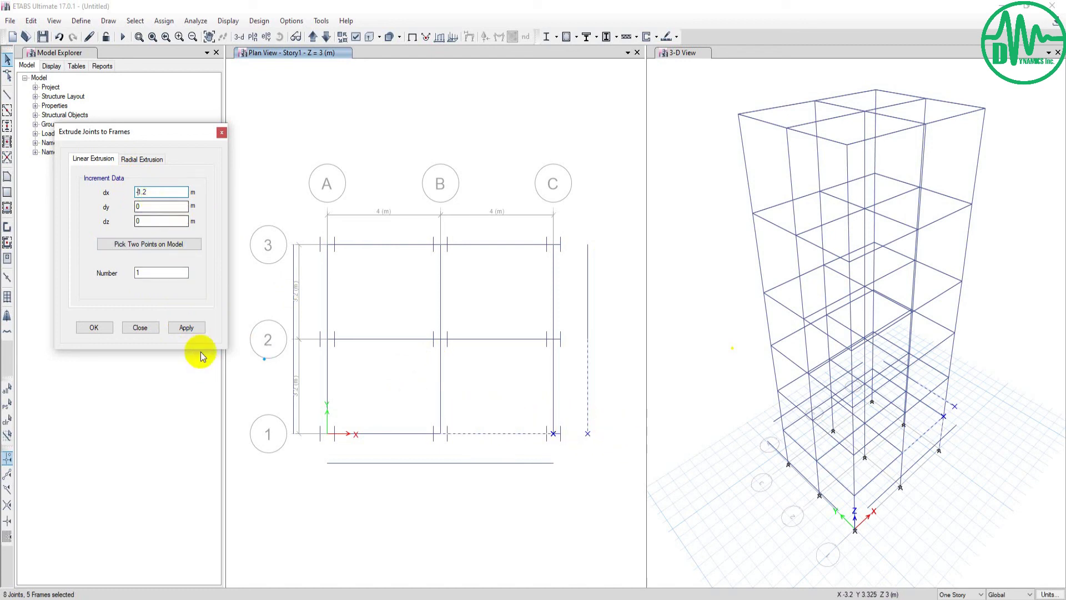
pyautogui.click(186, 328)
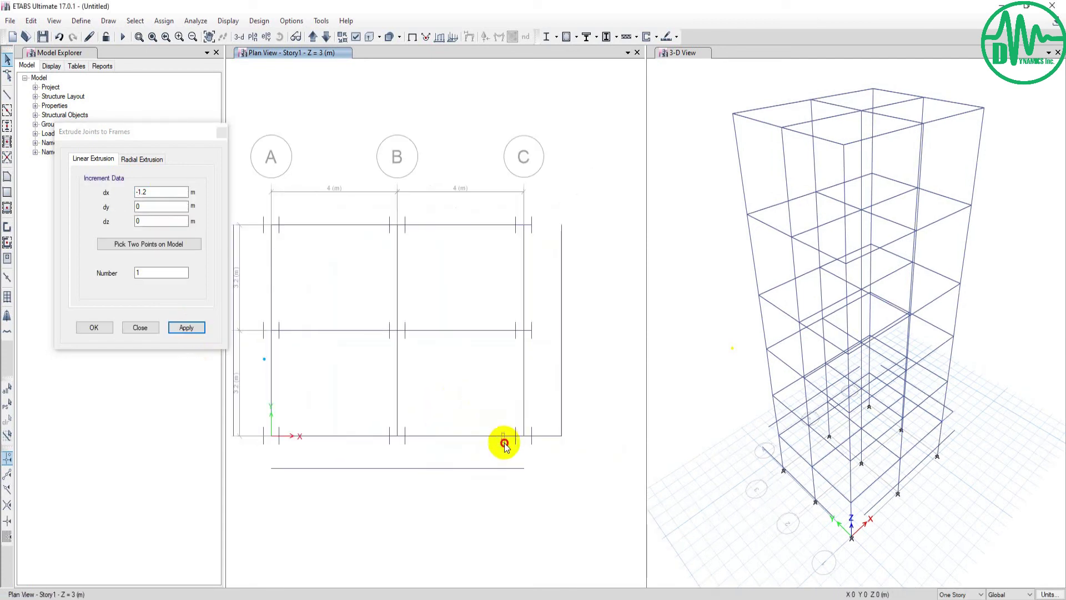
# Clear the line 1 selection and bring the grid C-3 corner into view.
pyautogui.click(502, 436)
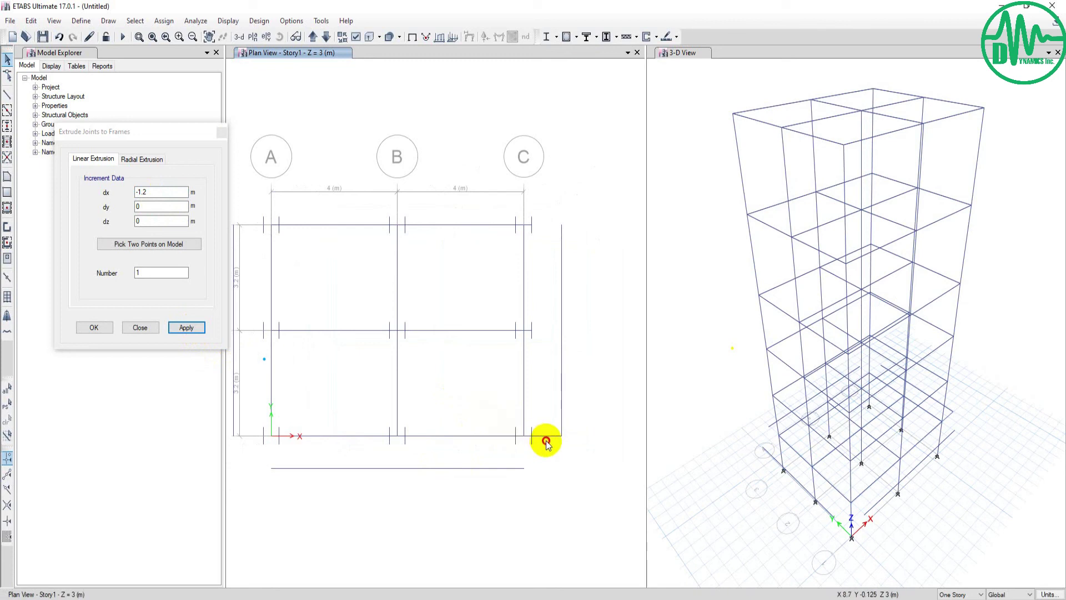
pyautogui.click(538, 421)
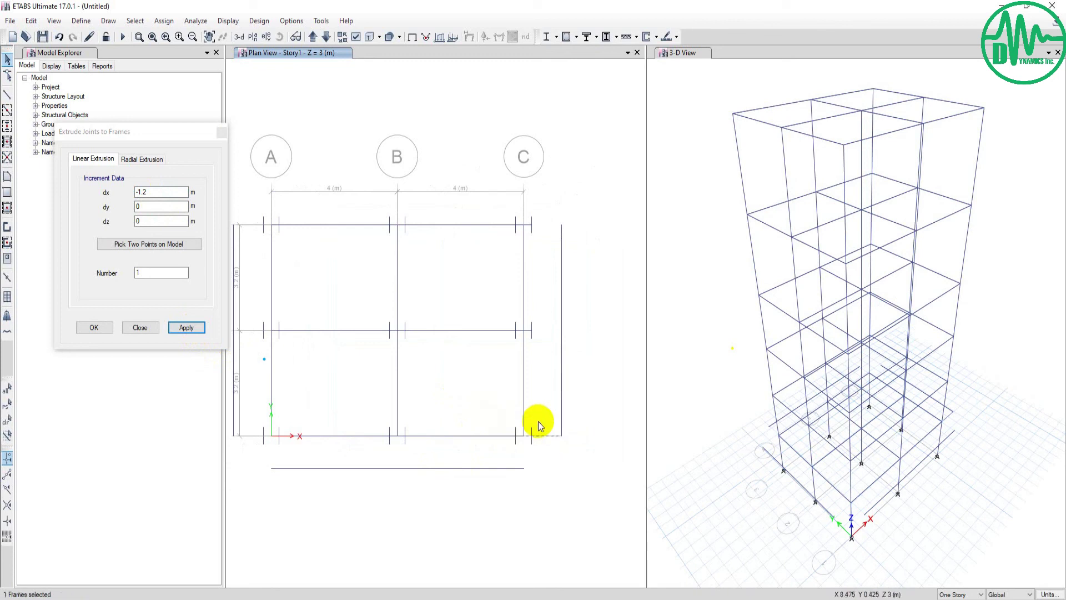
pyautogui.click(507, 422)
pyautogui.moveTo(509, 313); pyautogui.dragTo(501, 335)
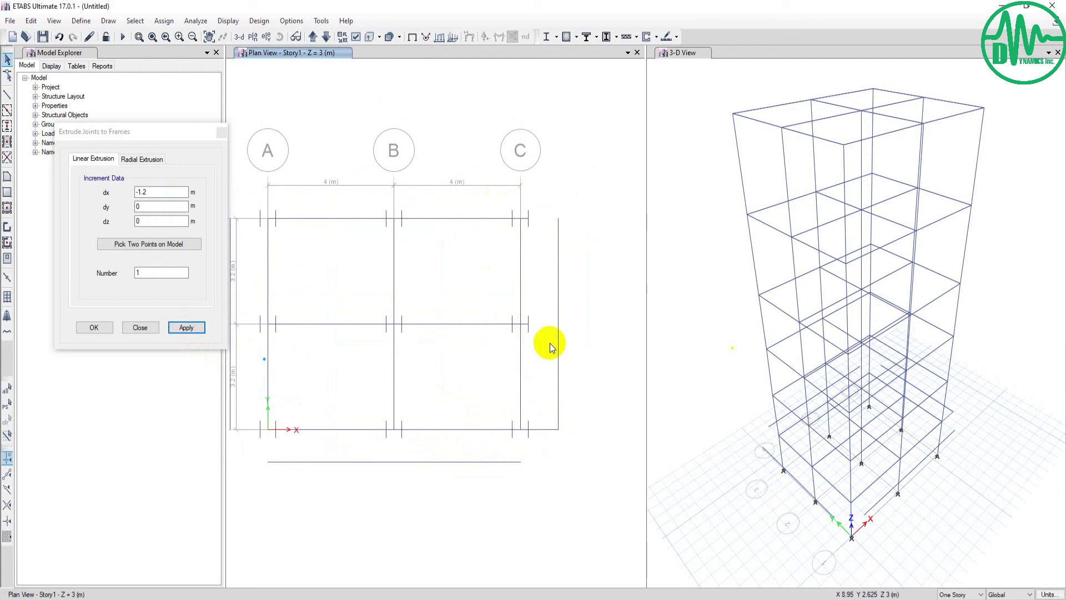
pyautogui.moveTo(494, 211); pyautogui.dragTo(500, 220, button='middle')
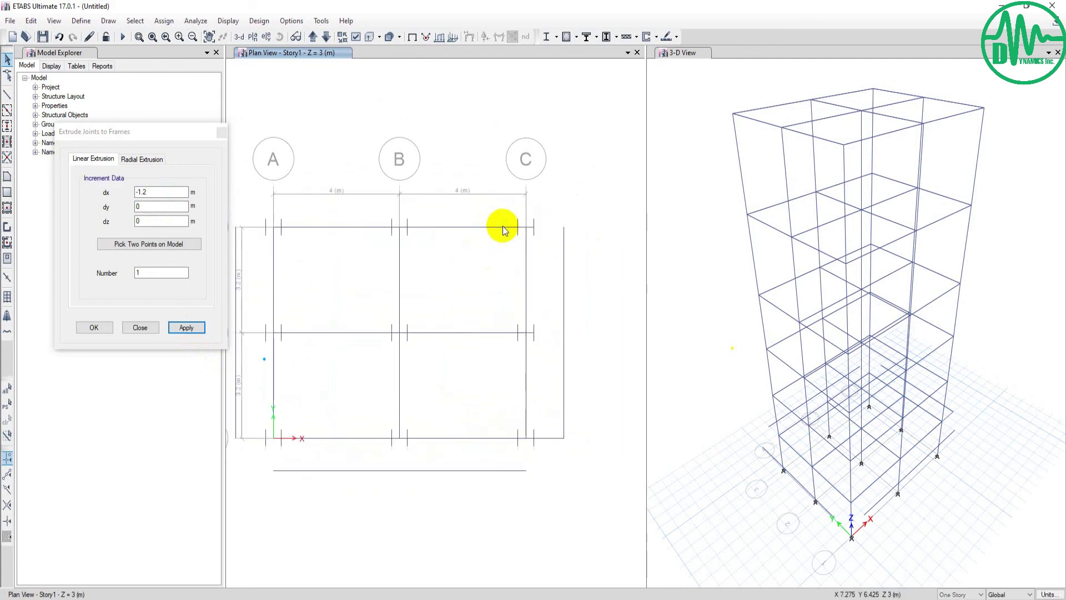
pyautogui.moveTo(448, 357); pyautogui.dragTo(500, 297, button='middle')
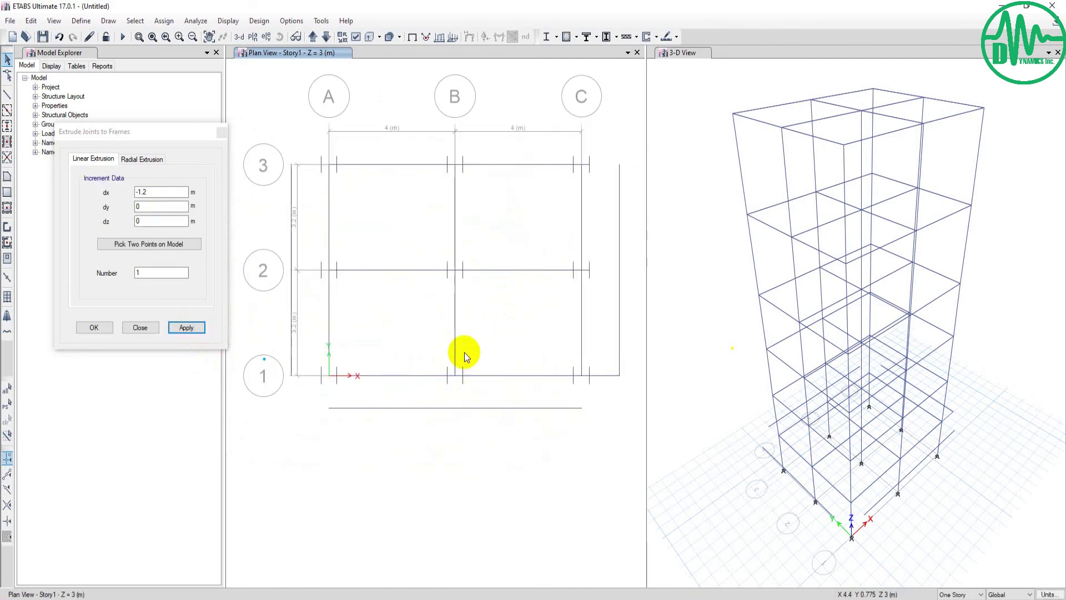
pyautogui.moveTo(459, 352); pyautogui.dragTo(474, 373, button='middle')
pyautogui.moveTo(551, 422); pyautogui.dragTo(508, 437, button='middle')
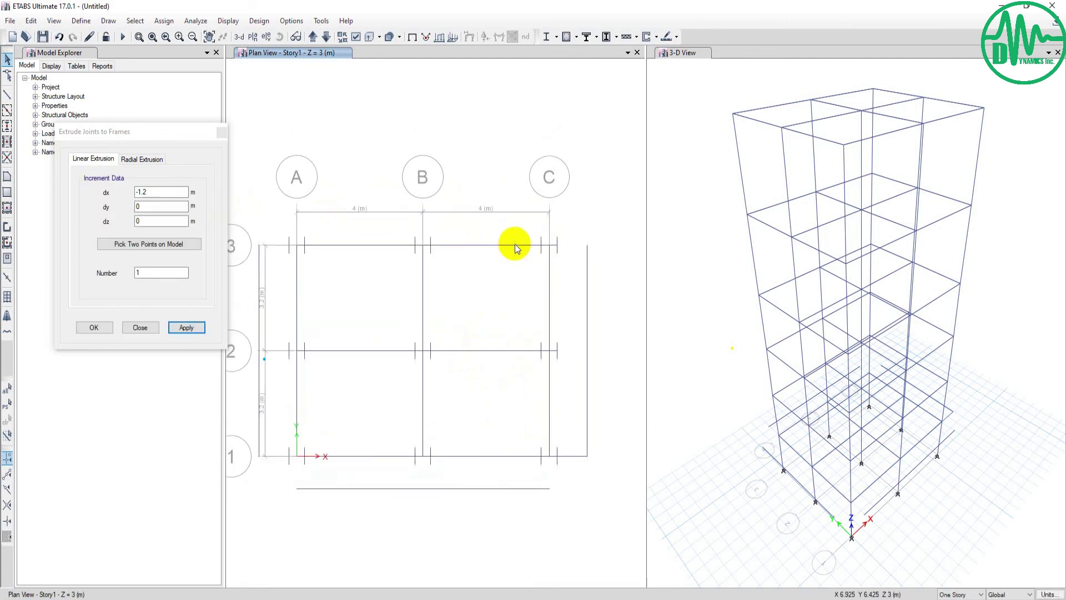
# Window-select the joints near C-3 and the right edge, and extrude them into frames.
pyautogui.moveTo(504, 220); pyautogui.dragTo(494, 228, button='middle')
pyautogui.moveTo(494, 228); pyautogui.dragTo(540, 282)
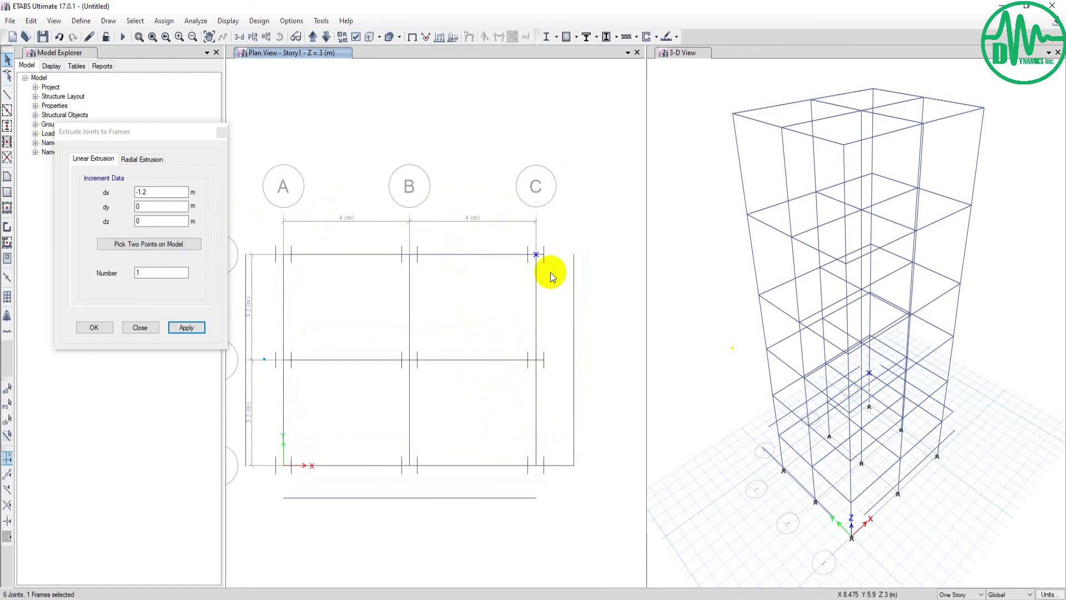
pyautogui.moveTo(544, 238); pyautogui.dragTo(585, 286)
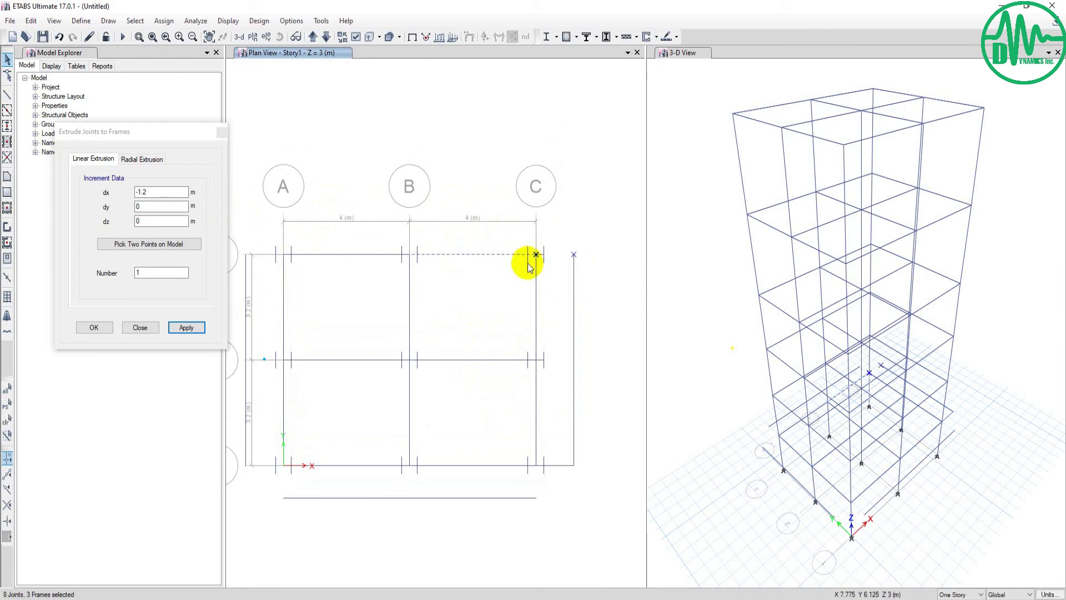
pyautogui.click(534, 247)
pyautogui.click(187, 328)
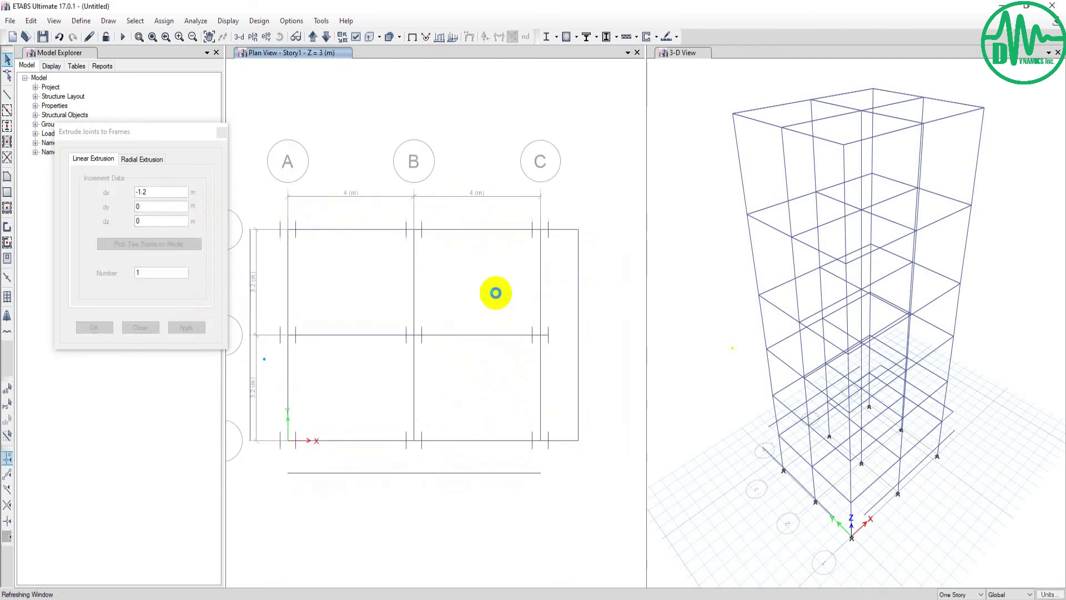
pyautogui.scroll(-3, 540, 267)
pyautogui.scroll(3, 526, 258)
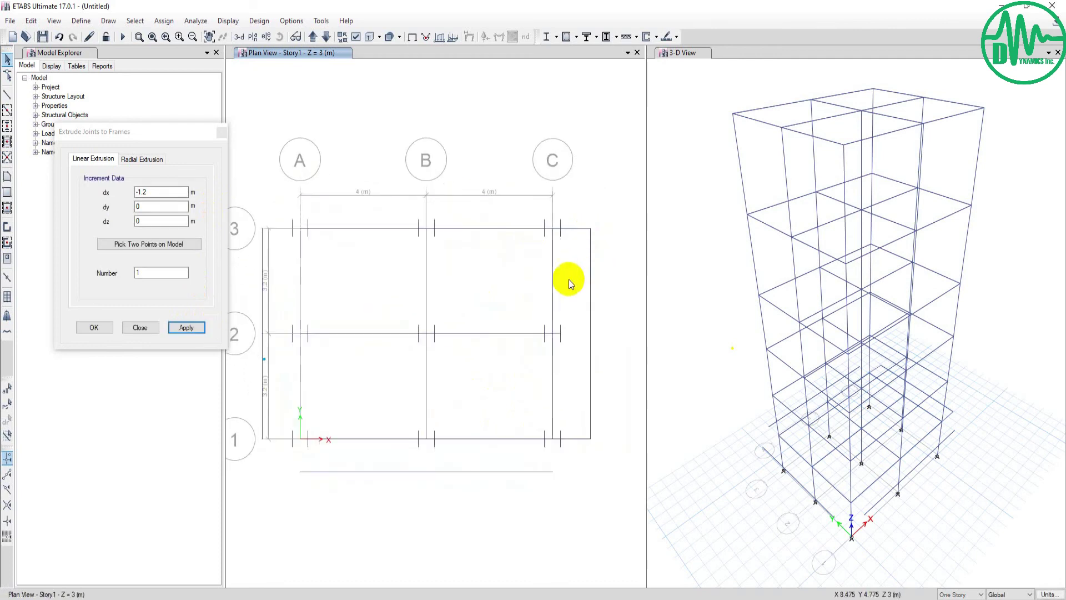
pyautogui.scroll(-3, 555, 333)
pyautogui.scroll(3, 513, 309)
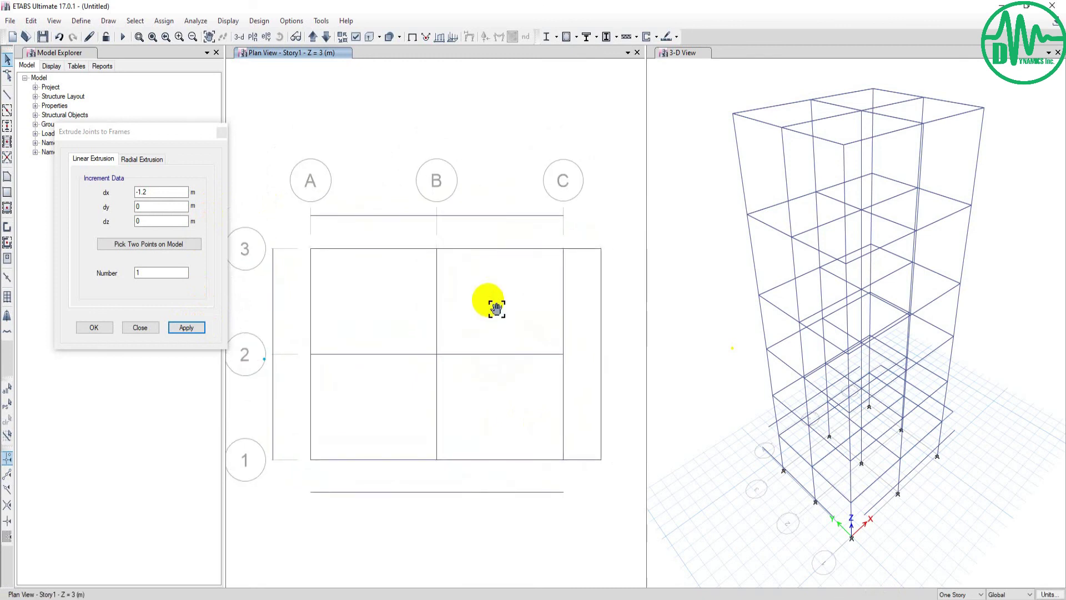